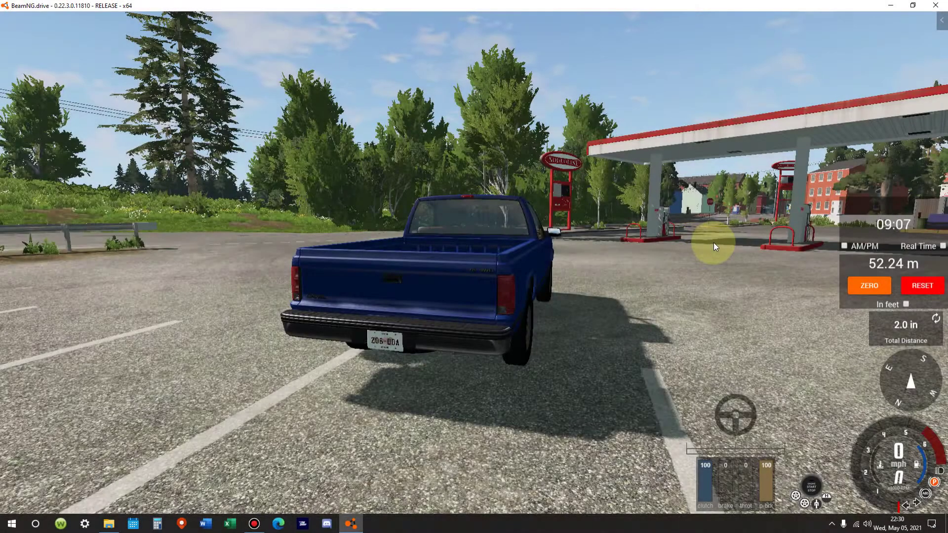
Orbit the camera around the parked blue pickup at the gas station.
right_drag(697, 286, 460, 326)
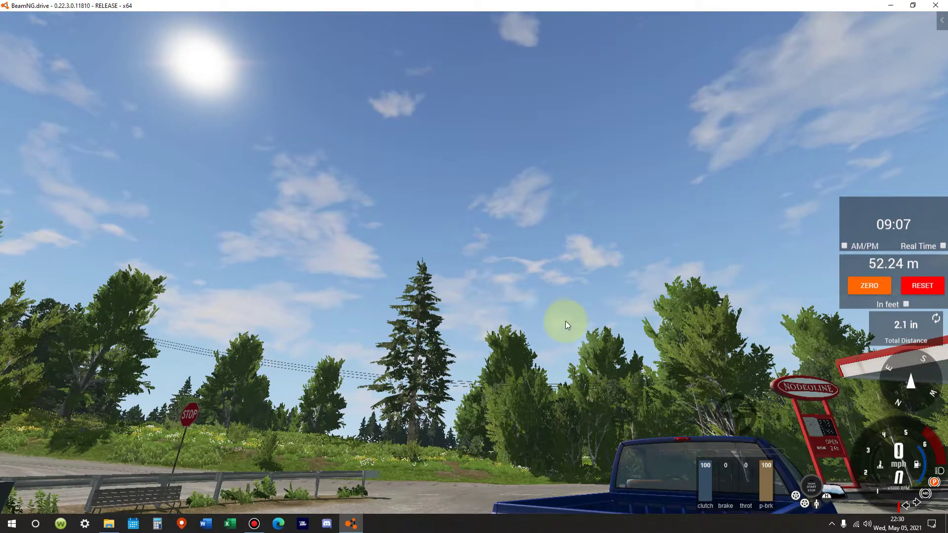
right_drag(570, 324, 550, 217)
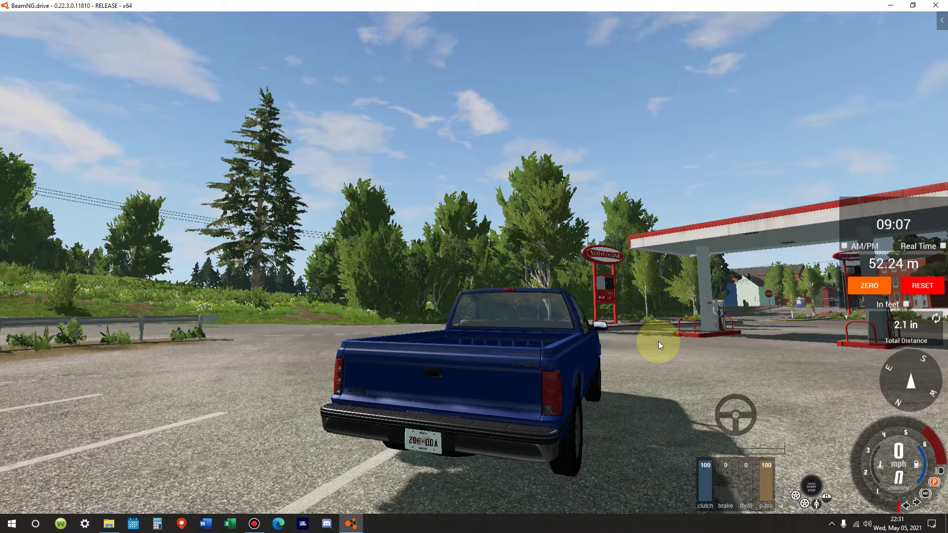
right_drag(682, 342, 670, 325)
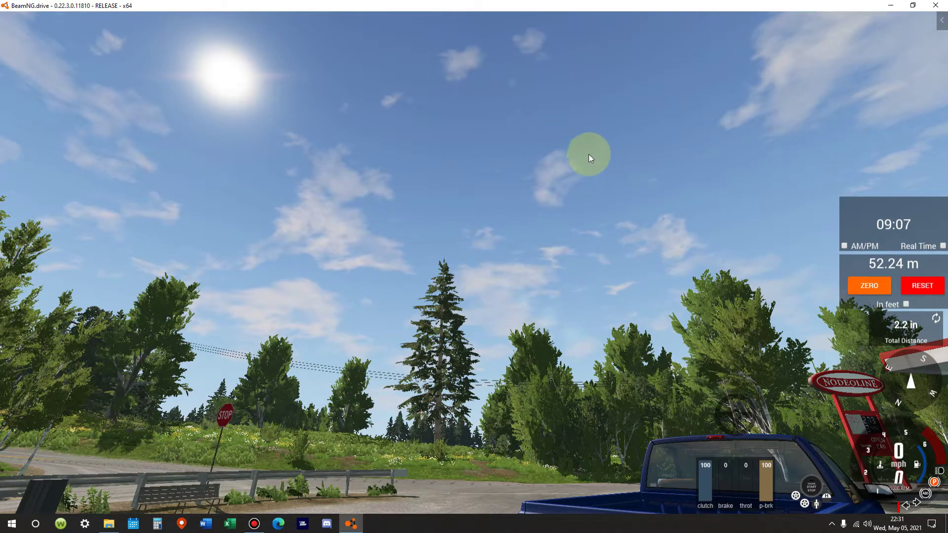
right_drag(588, 153, 530, 186)
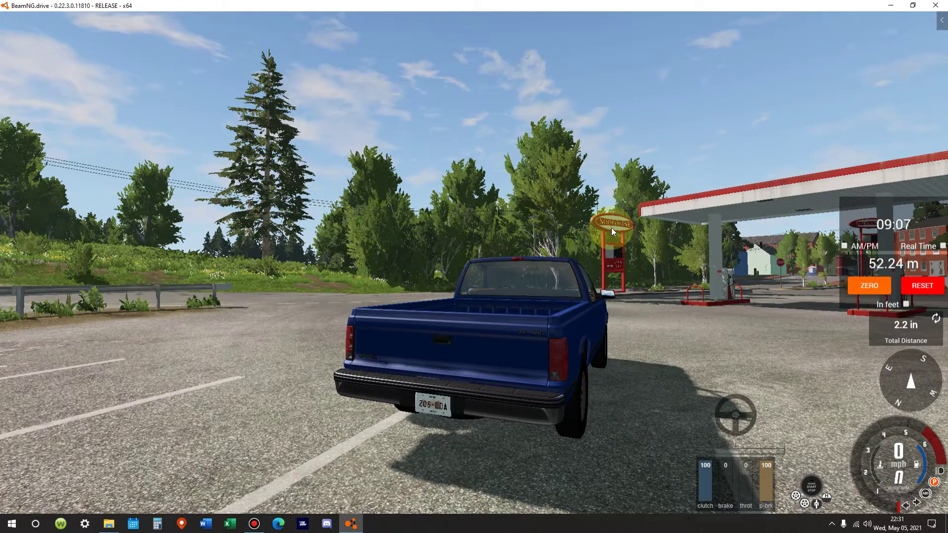
right_drag(632, 155, 731, 223)
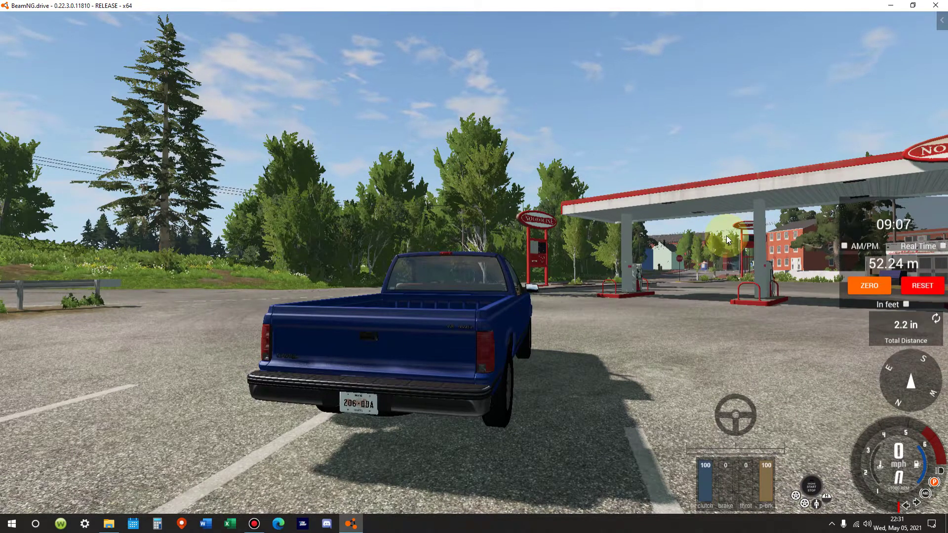
right_click(727, 233)
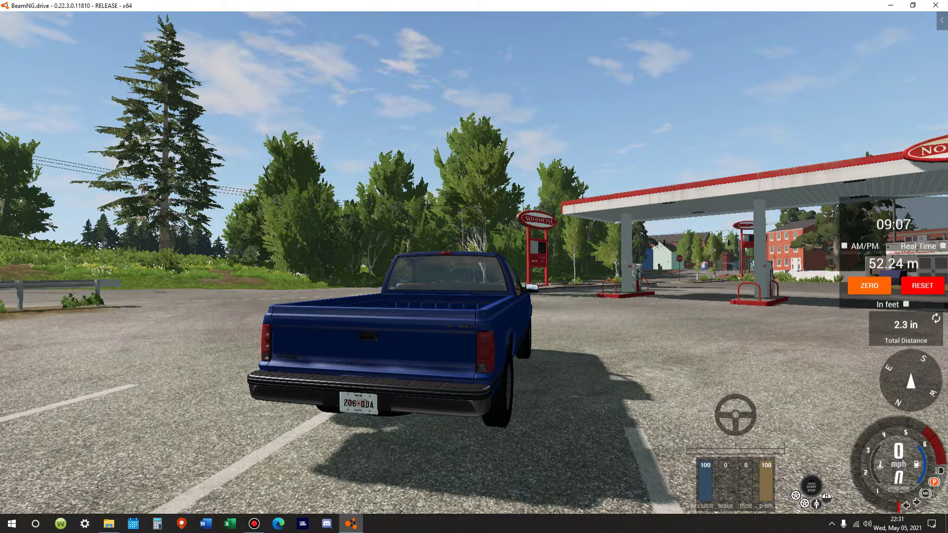
click(600, 273)
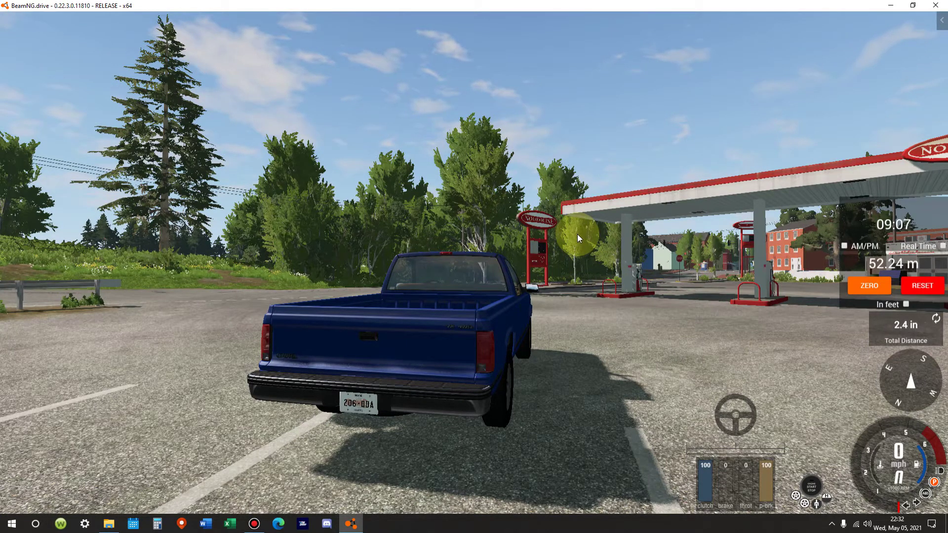
Open the World Editor and select the clouds layer under Level_object > cloud in the SceneTree.
key(F11)
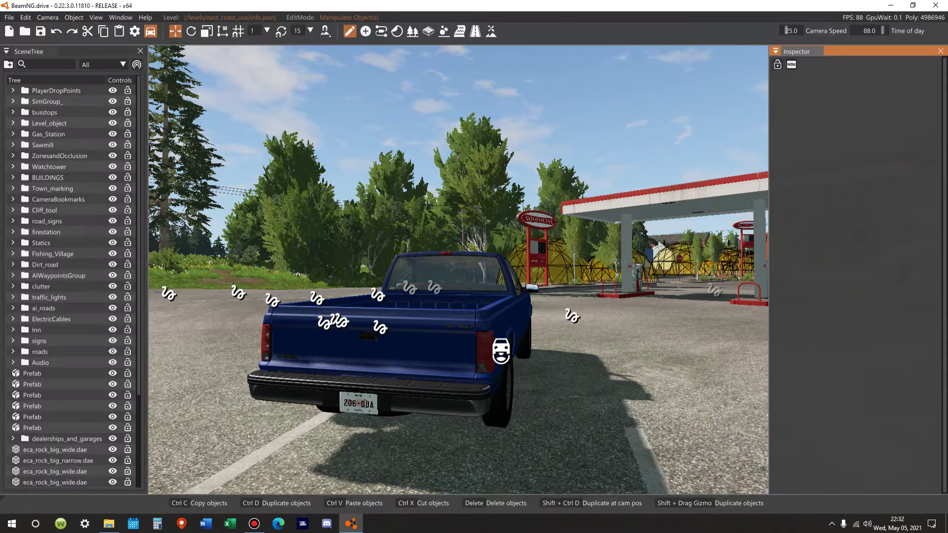
click(13, 123)
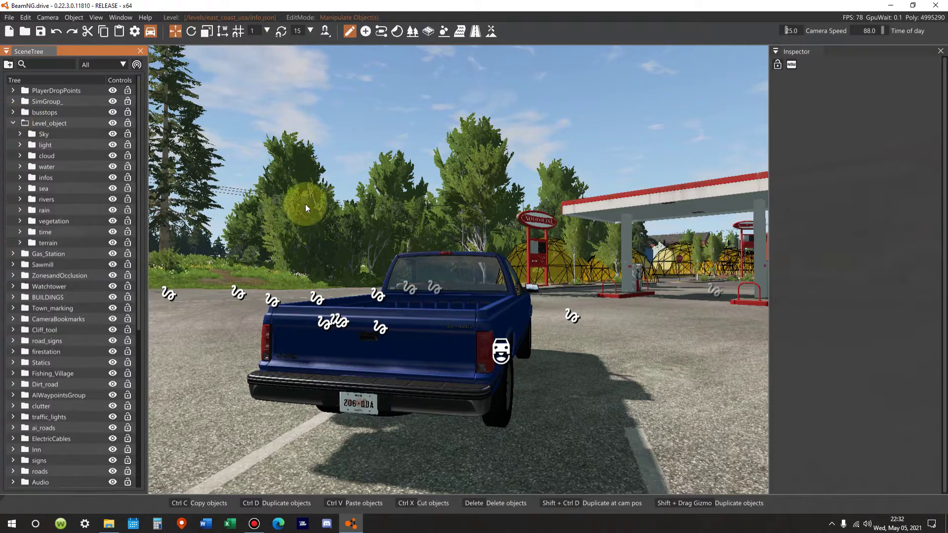
right_drag(663, 364, 408, 163)
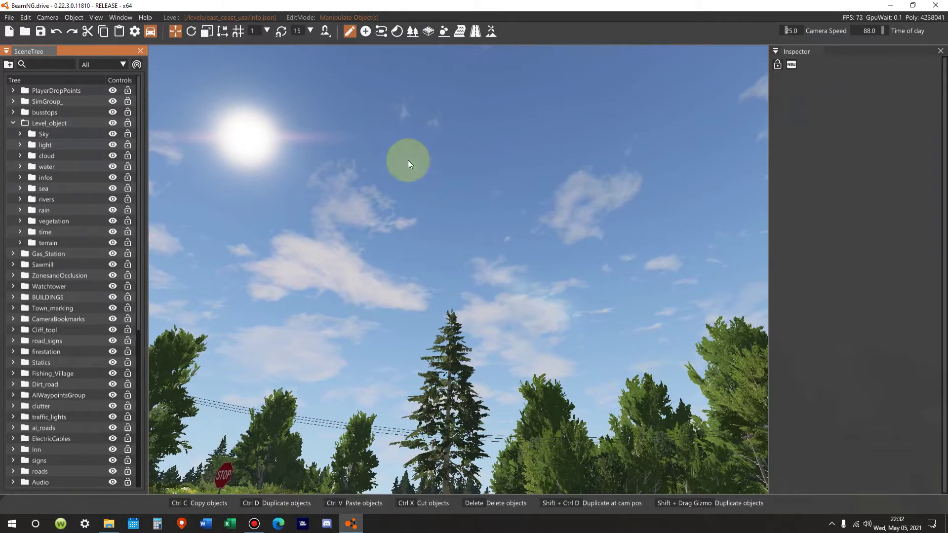
click(19, 156)
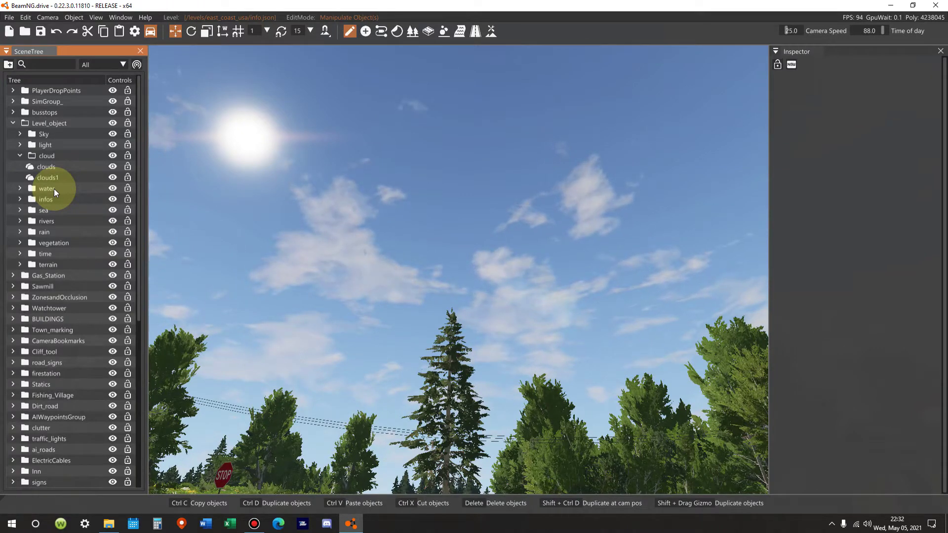
click(47, 167)
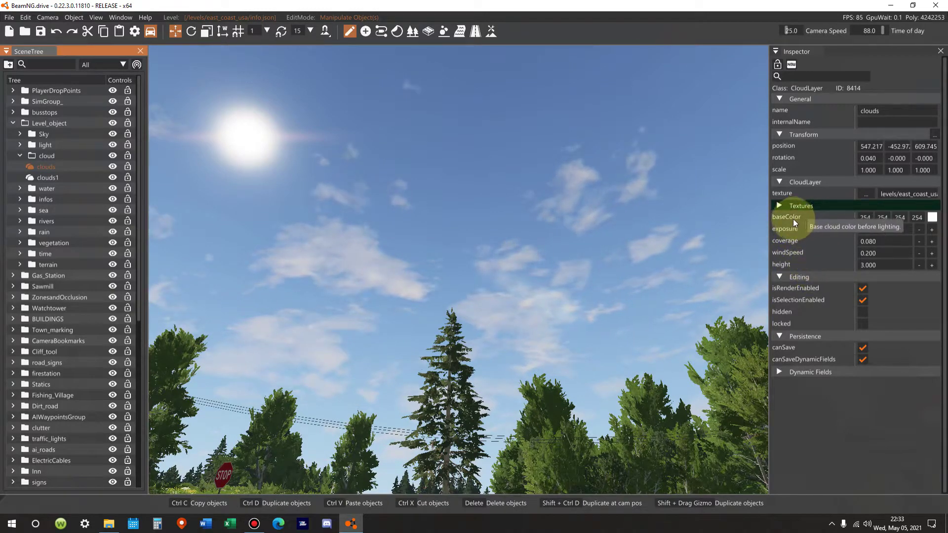
Change the clouds layer's base colour to mid grey.
click(931, 218)
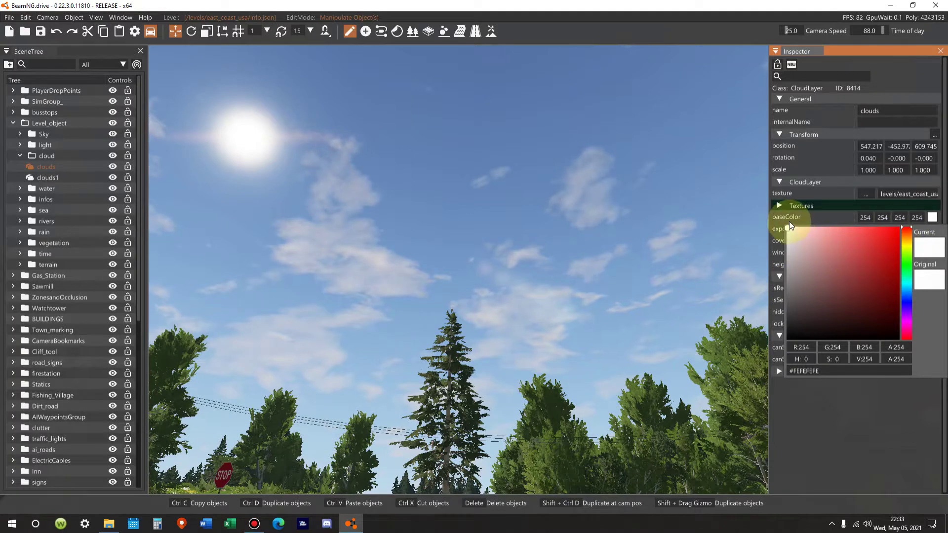
mouse_move(789, 227)
mouse_down()
mouse_move(904, 235)
mouse_move(779, 236)
mouse_move(767, 342)
mouse_move(766, 325)
mouse_move(599, 336)
mouse_up()
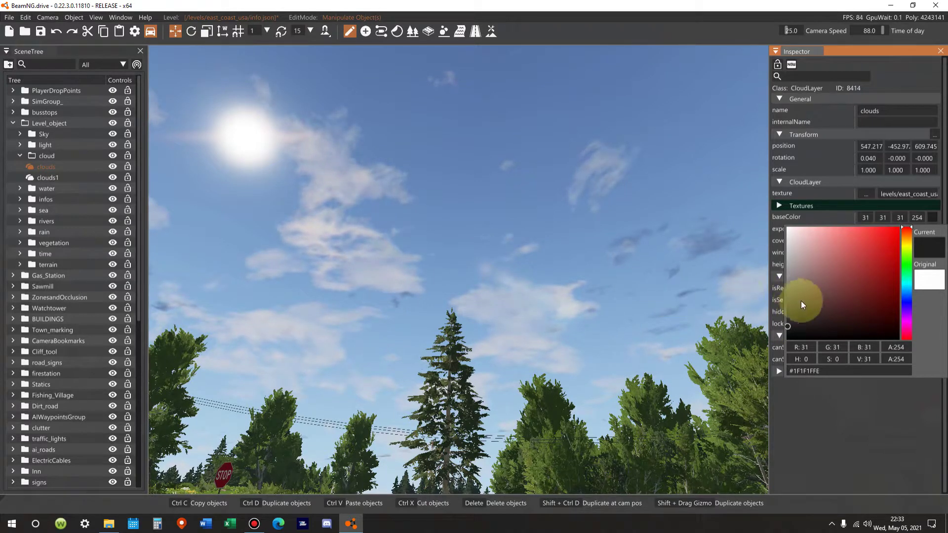
drag(786, 326, 781, 299)
click(828, 219)
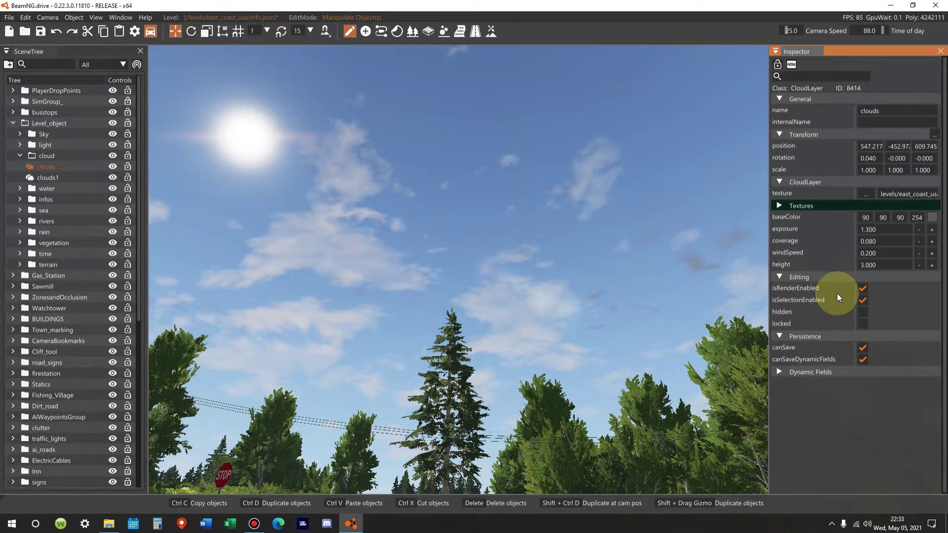
Set the clouds layer's coverage to 10 and height to 5.
click(887, 242)
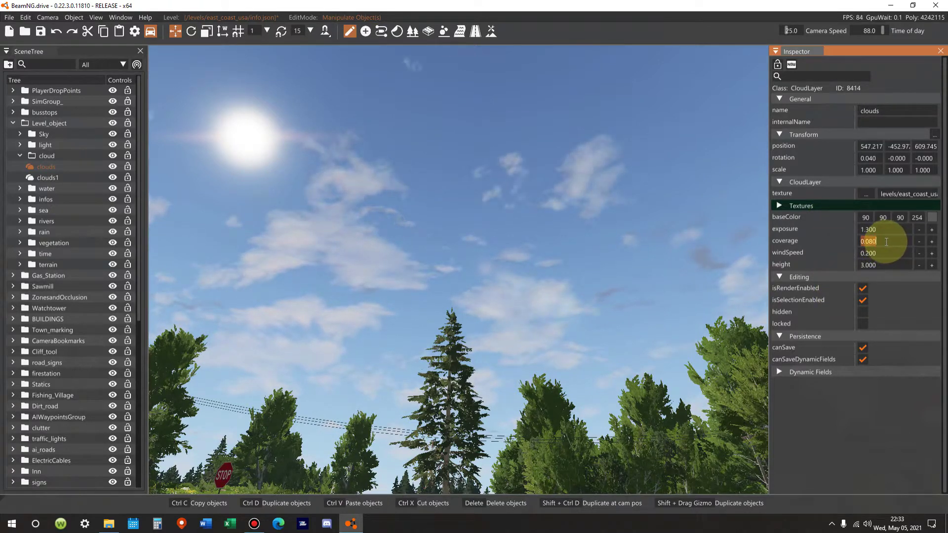
text(10)
key(Return)
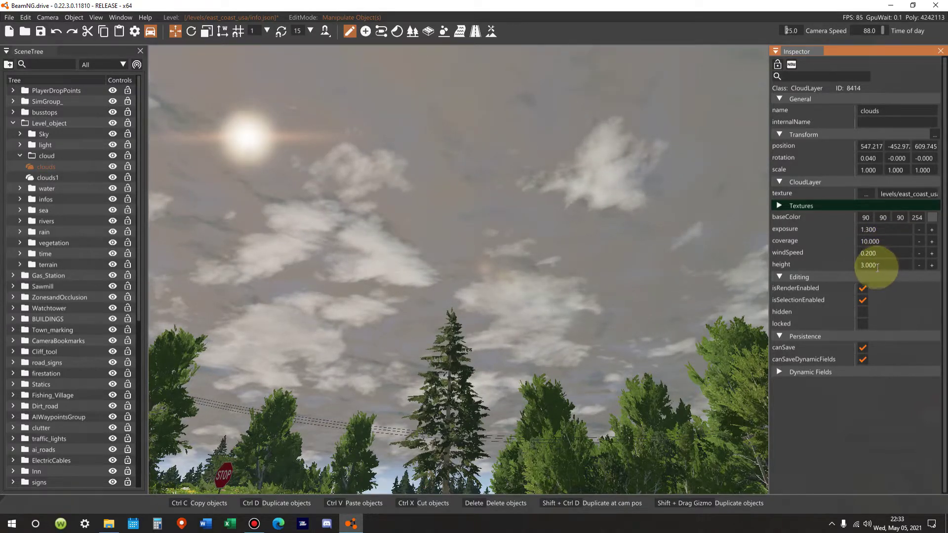
click(882, 265)
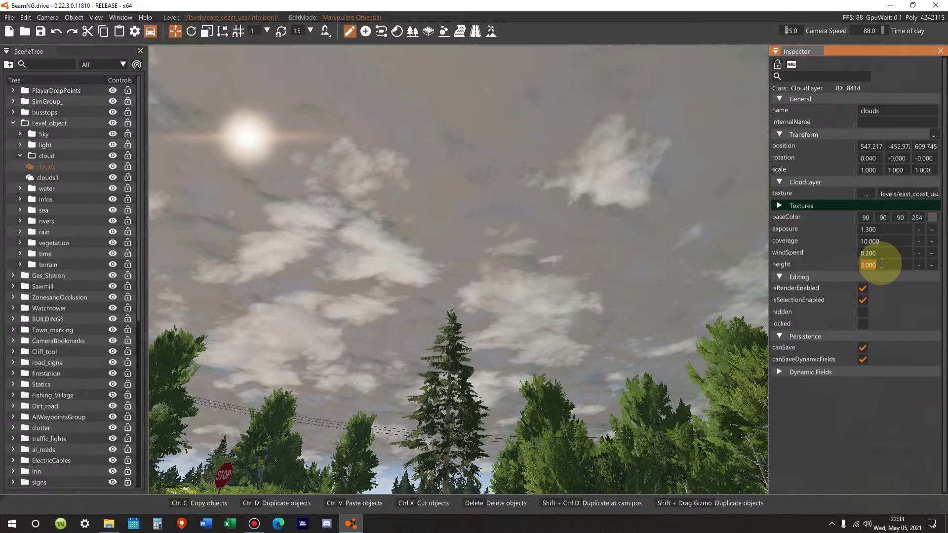
text(5)
key(Return)
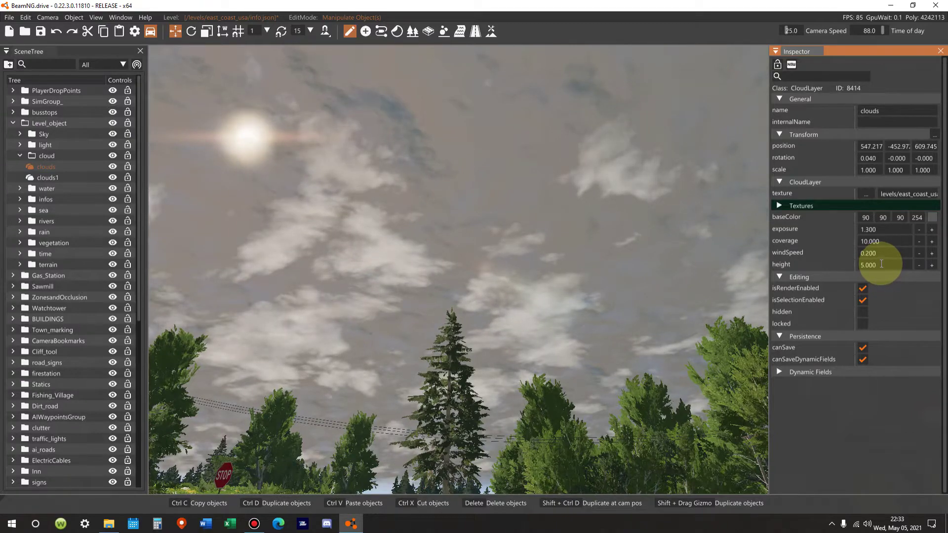
Darken the clouds' base colour further to 55,55,55.
click(932, 218)
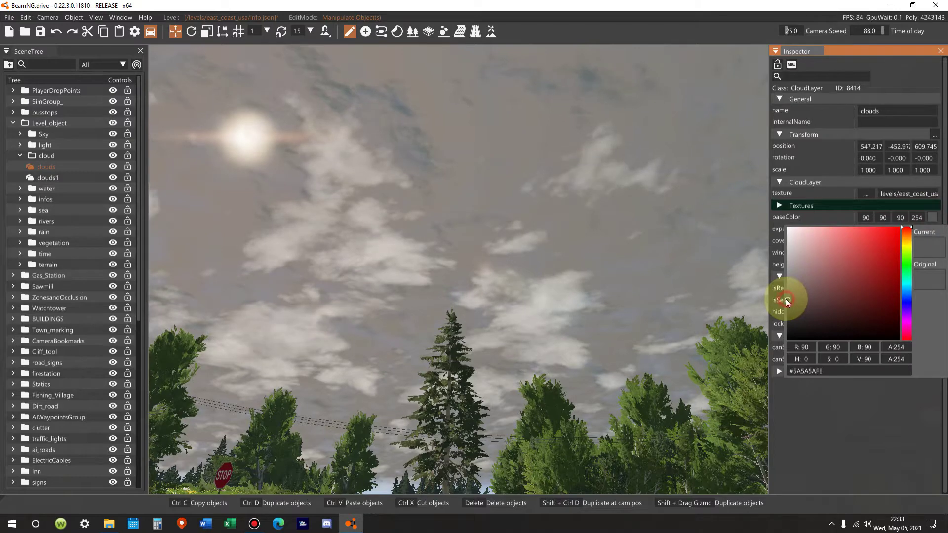
mouse_move(787, 298)
mouse_down()
mouse_move(783, 315)
mouse_move(796, 281)
mouse_move(792, 298)
mouse_up()
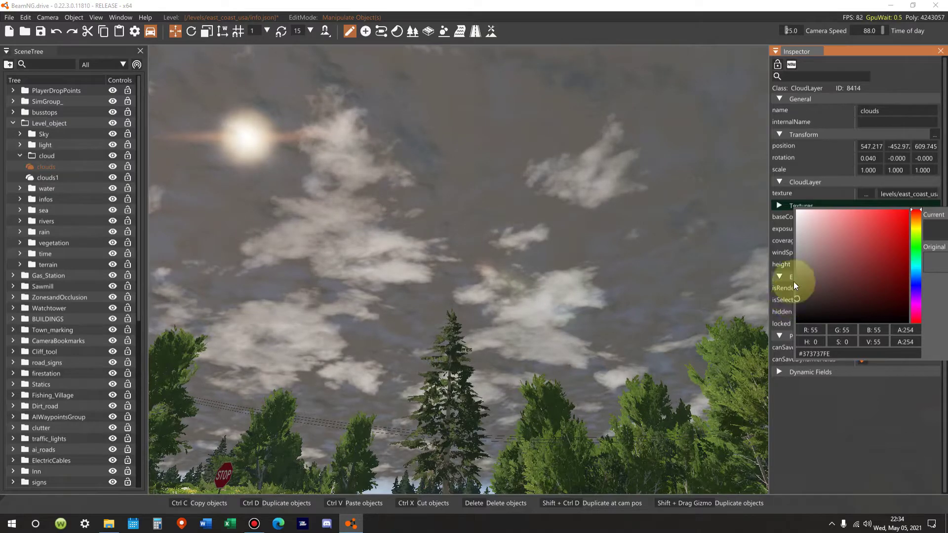
click(826, 202)
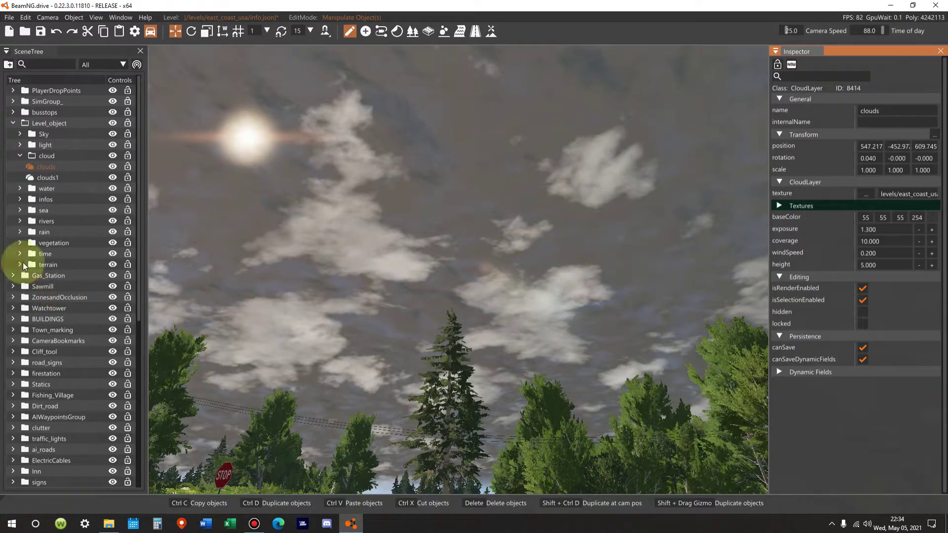
Select clouds1 and darken its base colour to dark grey (29,29,29).
click(42, 179)
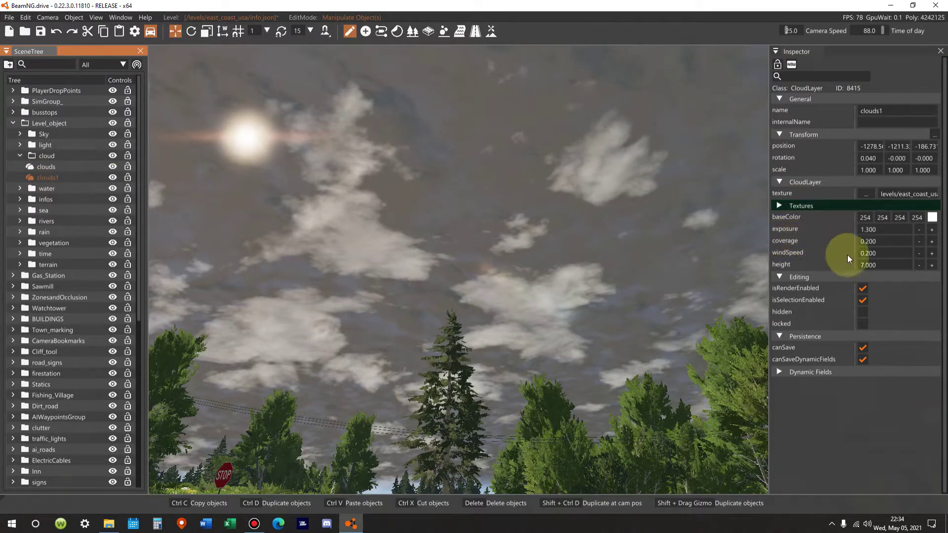
click(933, 217)
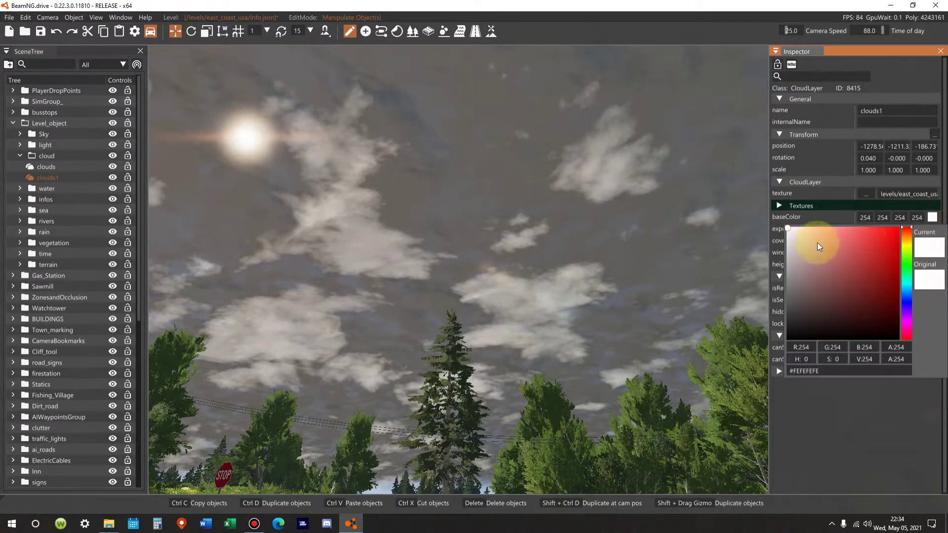
drag(787, 229, 778, 327)
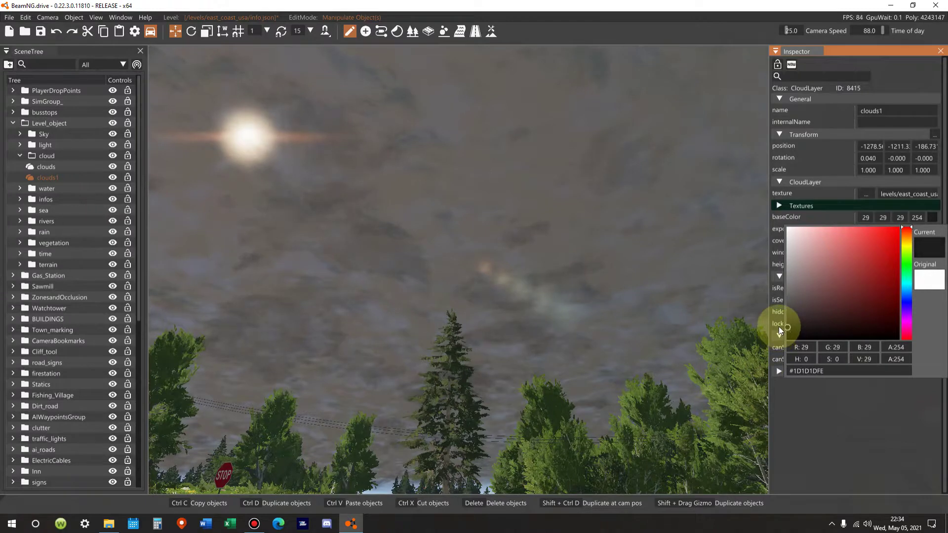
click(809, 218)
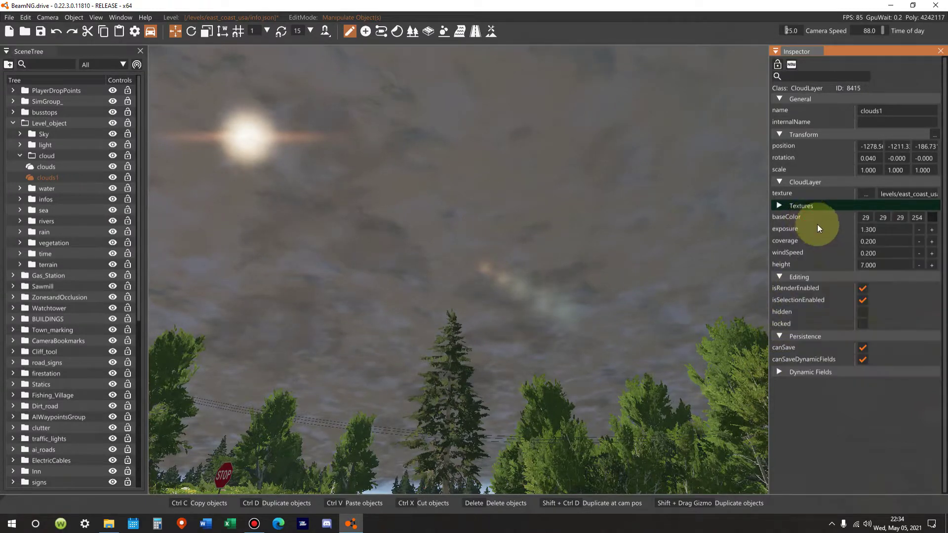
Set clouds1's coverage to 10.
click(885, 242)
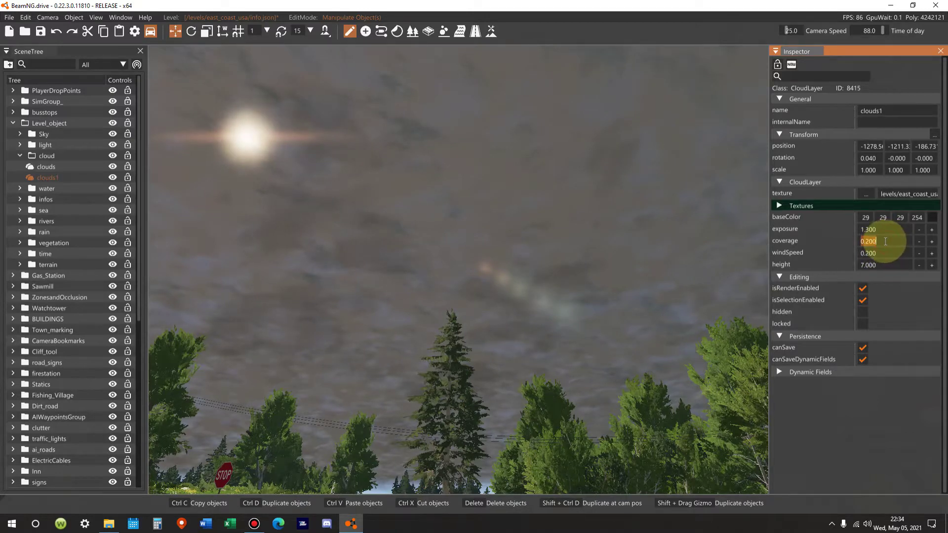
text(10)
key(Return)
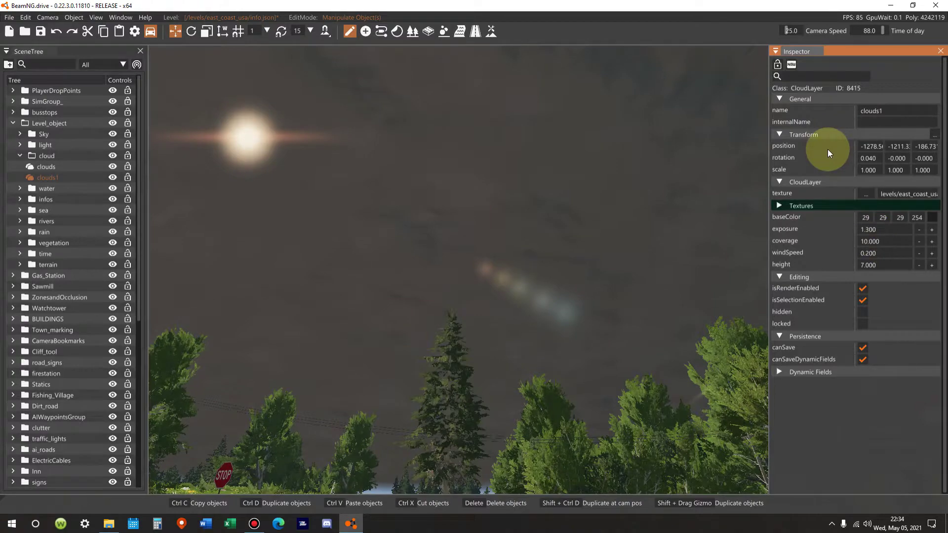
right_drag(459, 269, 458, 269)
right_drag(393, 254, 393, 254)
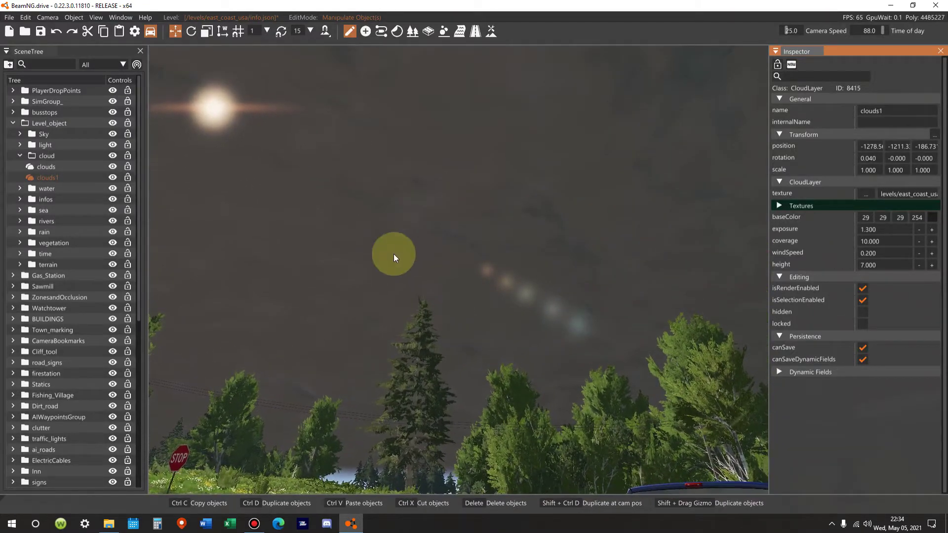
Try an exposure of 3 on clouds1, then revert it to 1.3.
click(882, 229)
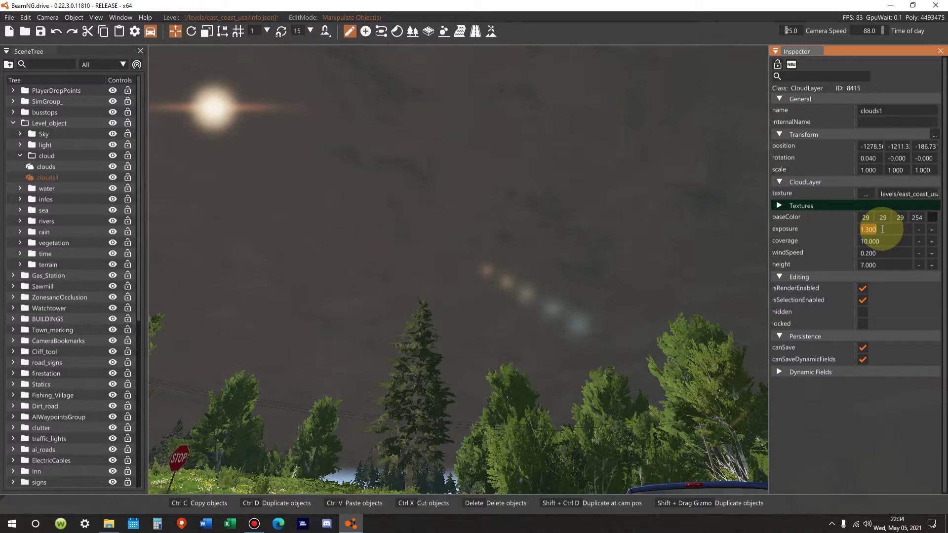
text(3)
key(Return)
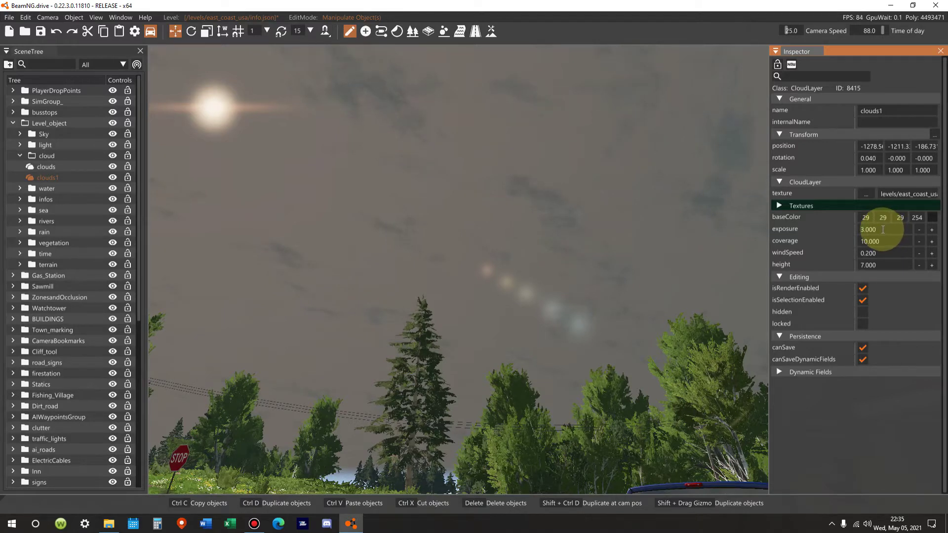
drag(883, 230, 857, 235)
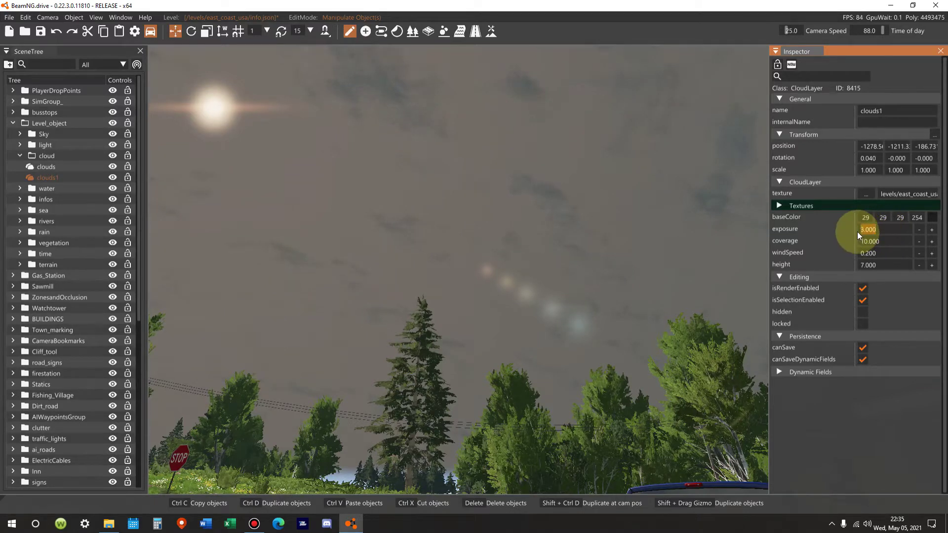
text(1.3)
key(Return)
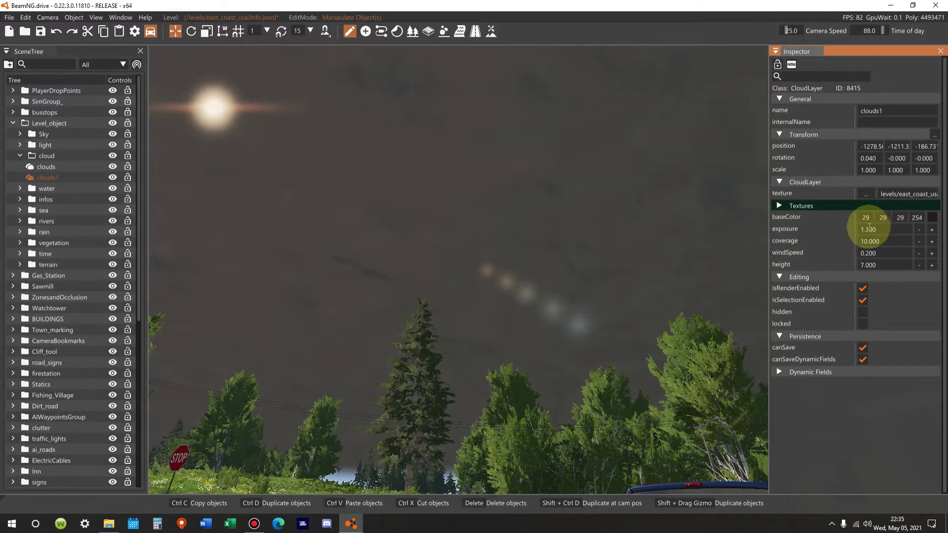
click(877, 242)
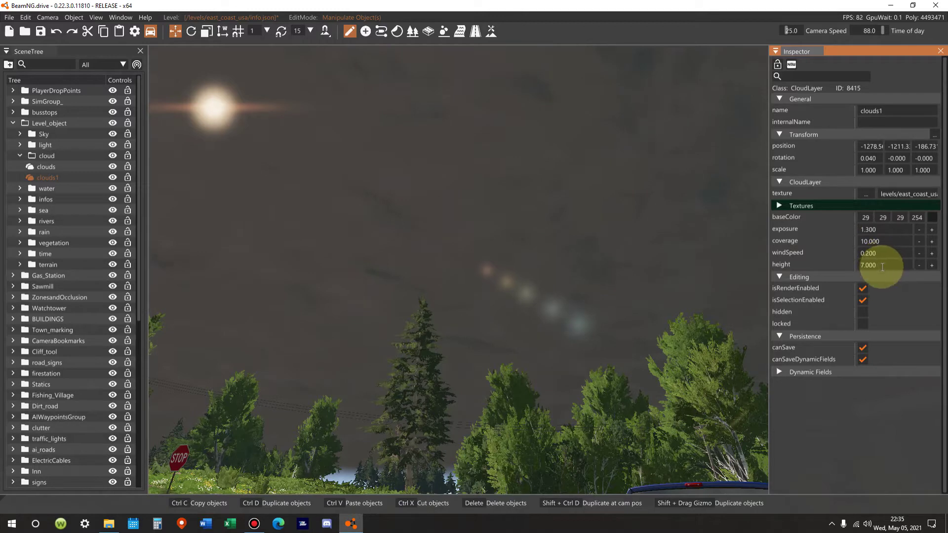
Lower clouds1's height to 3 and view the darkened sky over the gas station.
click(43, 167)
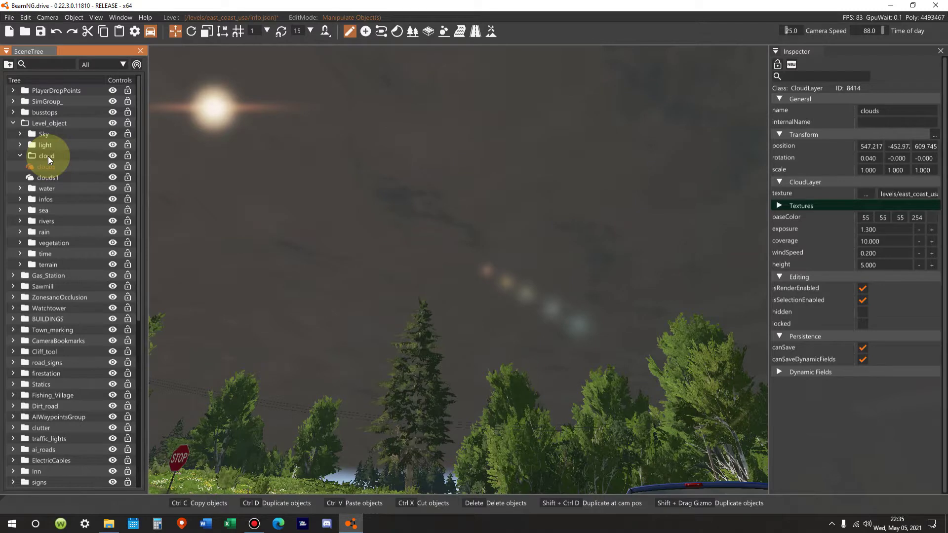
click(45, 178)
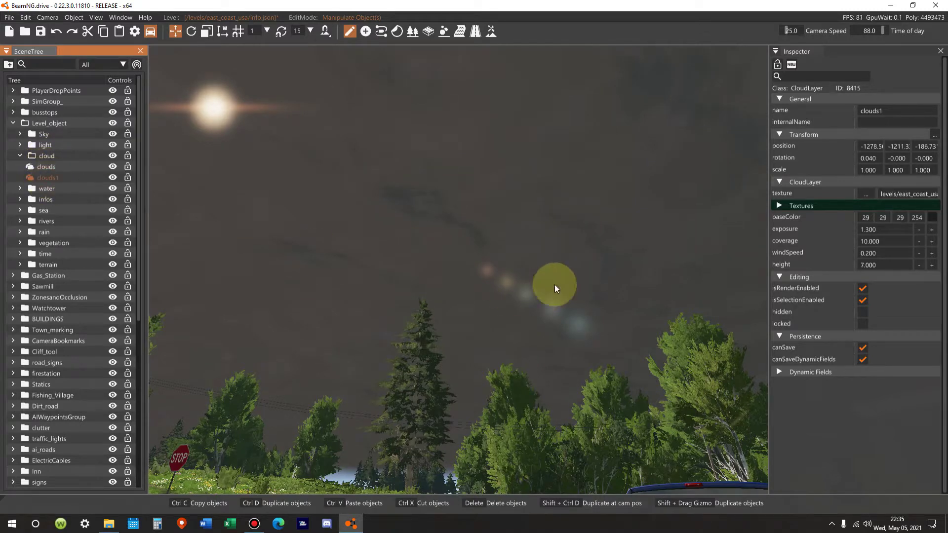
click(882, 265)
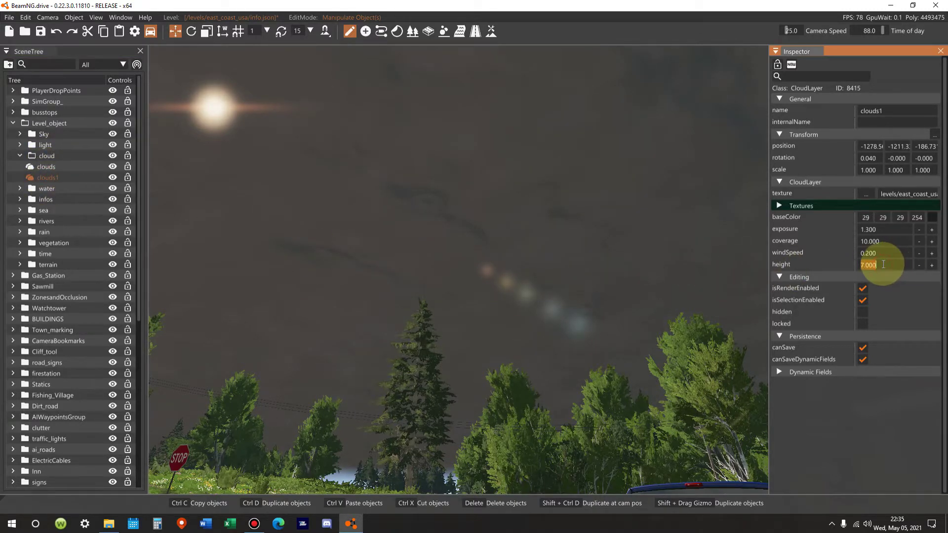
text(3)
key(Return)
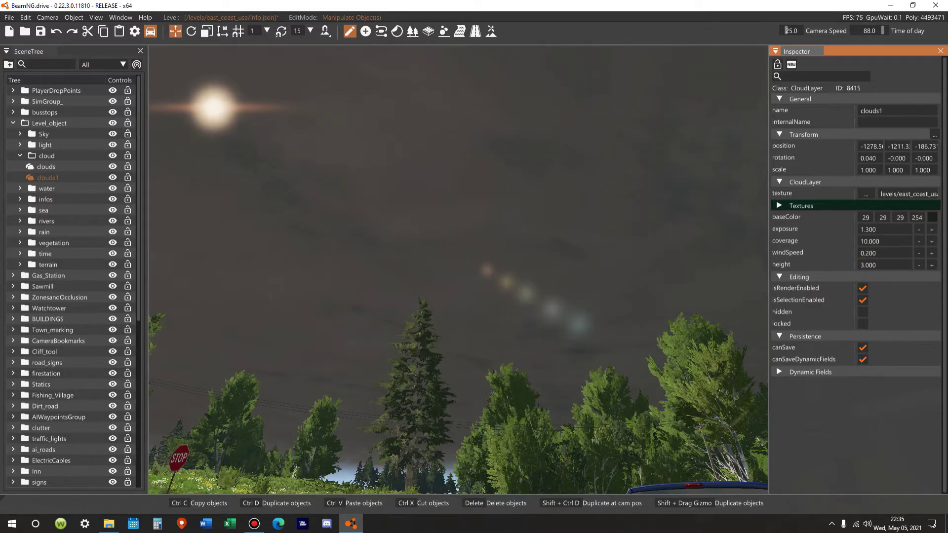
right_drag(458, 269, 372, 239)
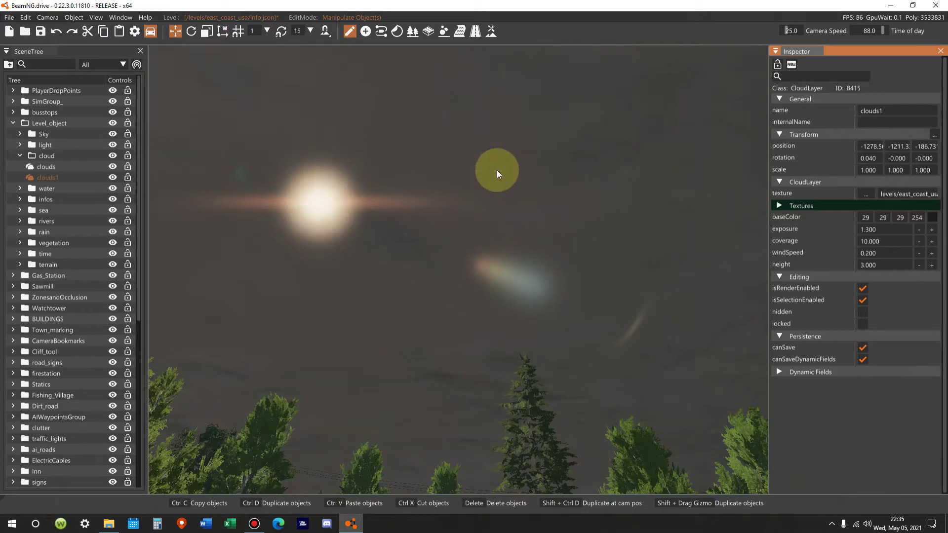
right_drag(489, 150, 526, 241)
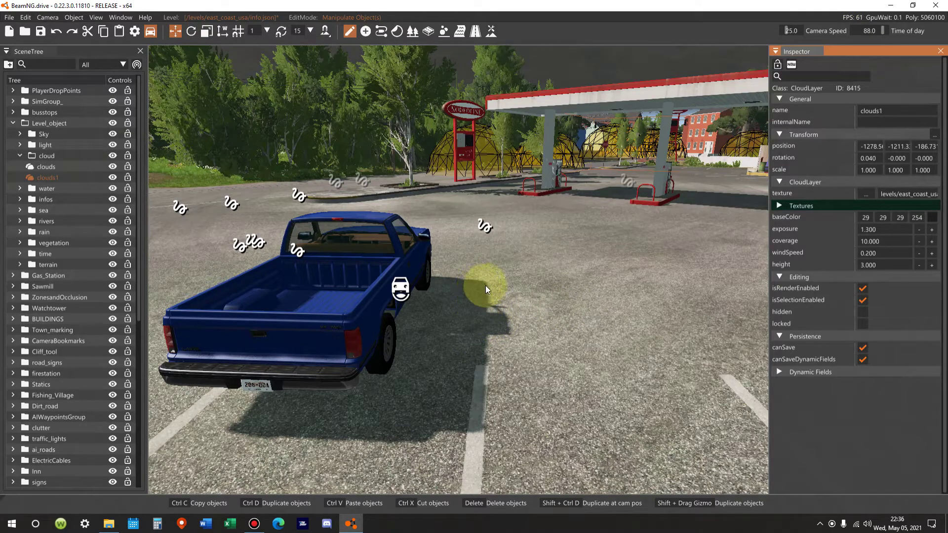
mouse_move(609, 259)
right_down()
mouse_move(511, 259)
mouse_move(506, 174)
mouse_move(609, 259)
right_up()
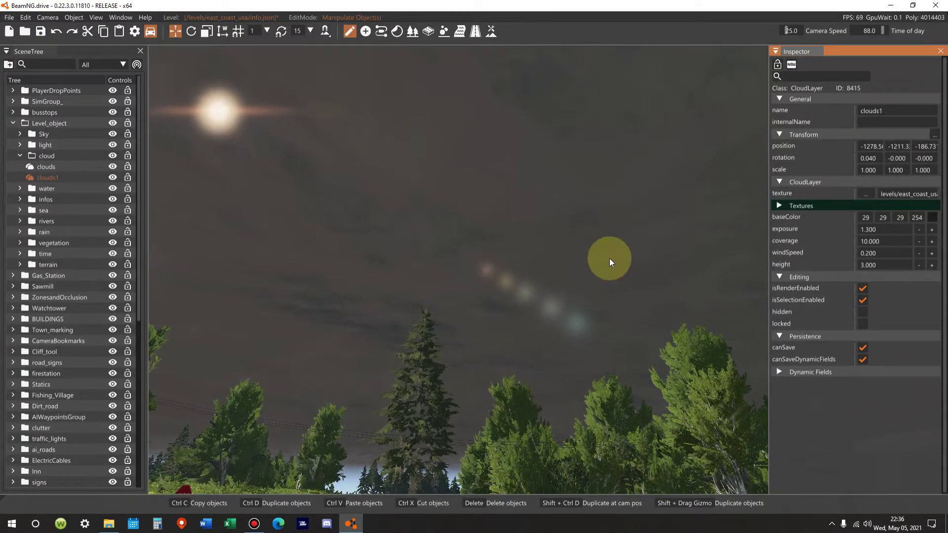
Select sunsky under the Sky group and set its sun size to 0.
click(20, 134)
click(40, 144)
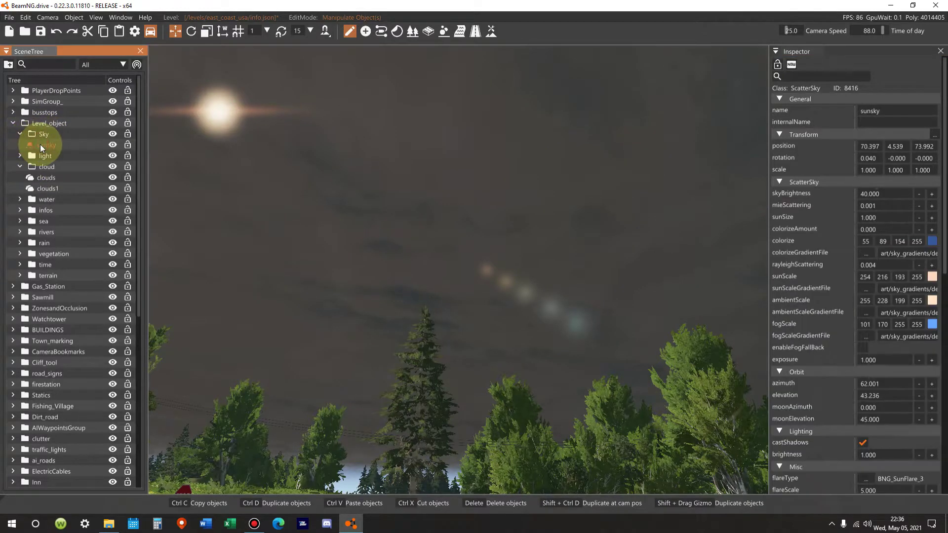
click(880, 218)
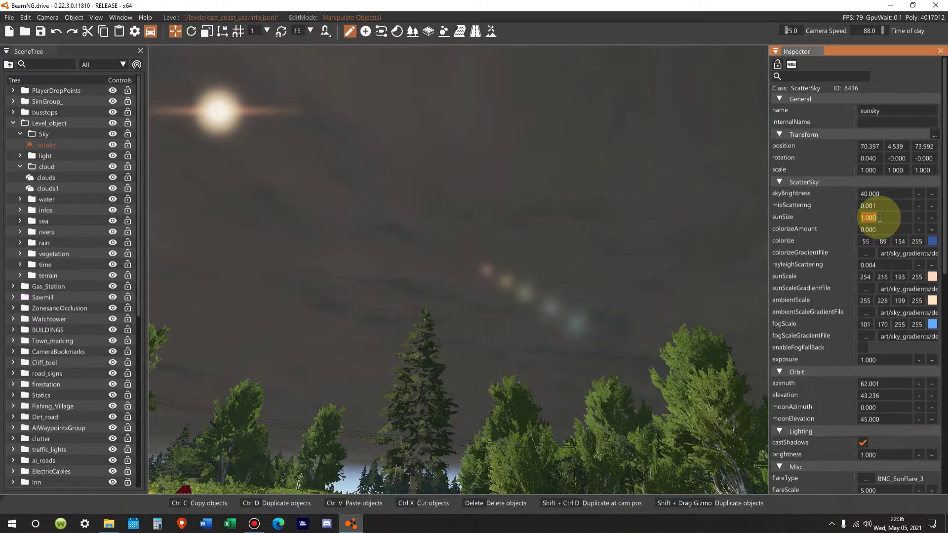
text(0)
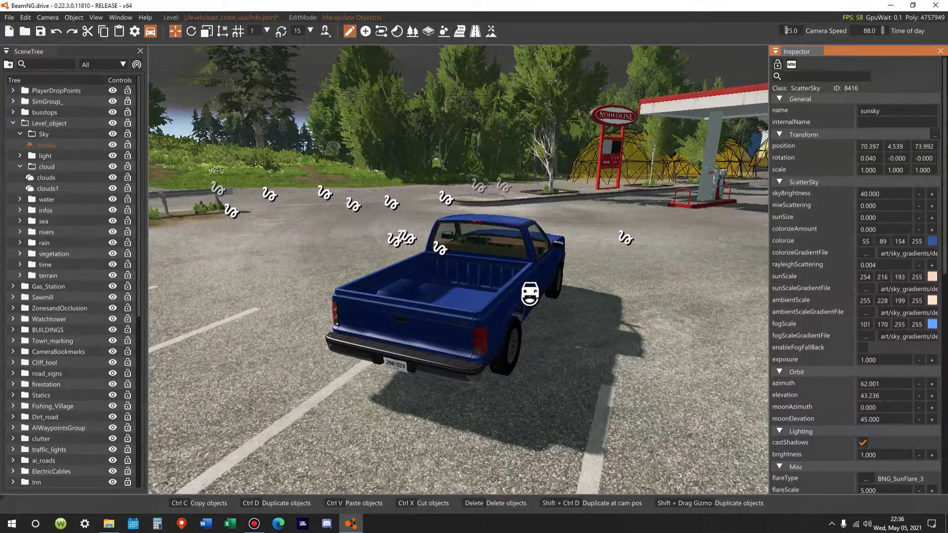
Toggle sunsky castShadows off and back on, and set lighting brightness to 0.
scroll(817, 353, down, 3)
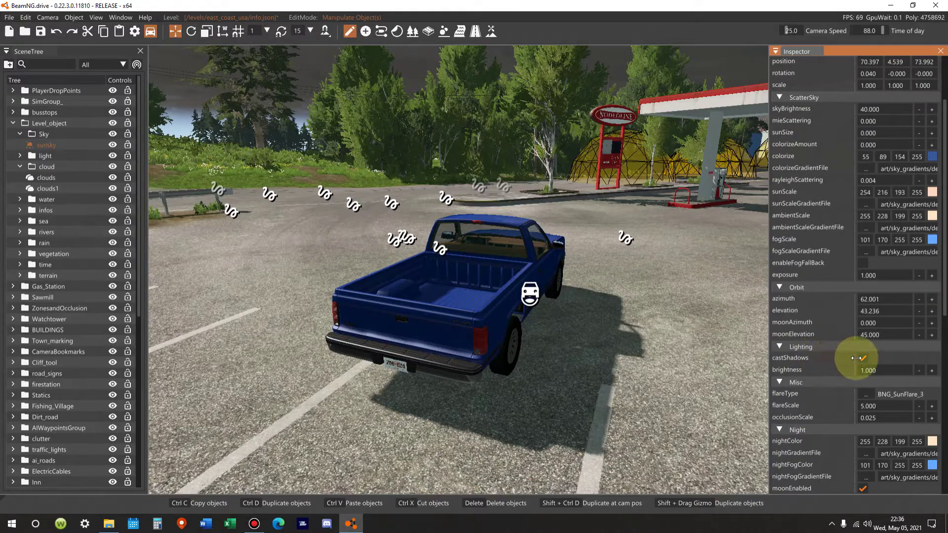
click(862, 359)
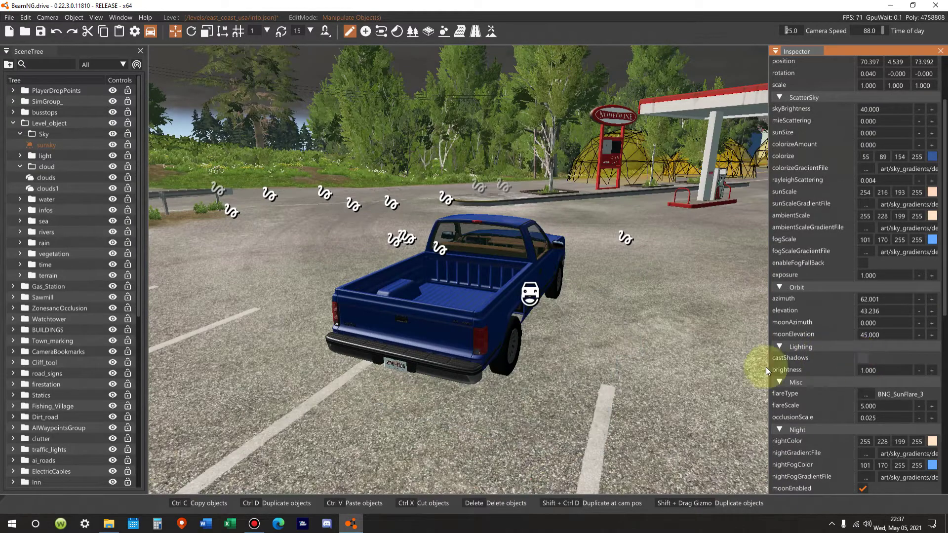
right_drag(659, 294, 742, 360)
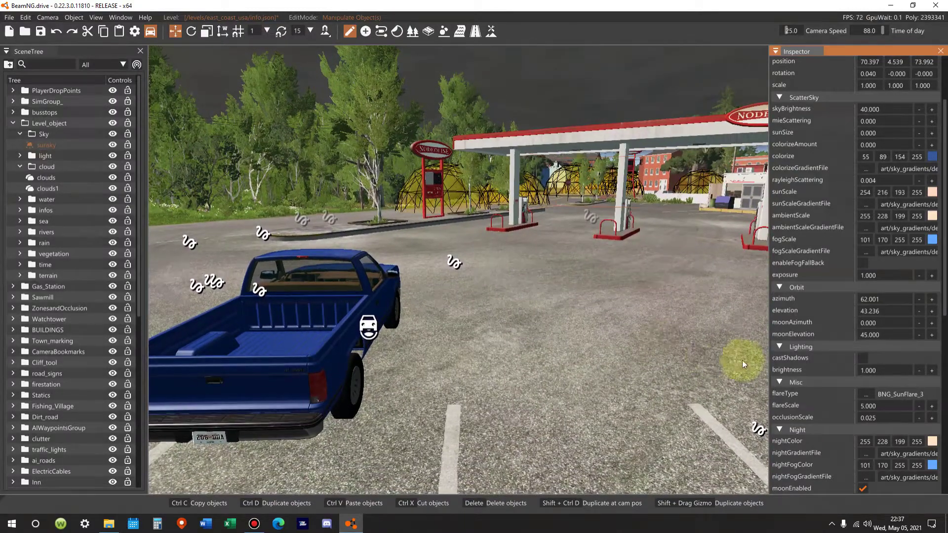
click(862, 358)
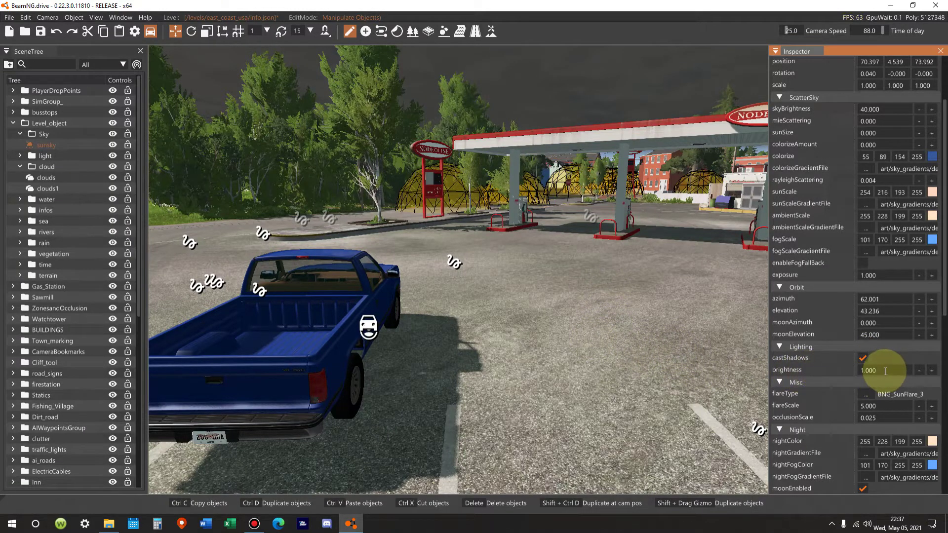
click(868, 371)
text(0)
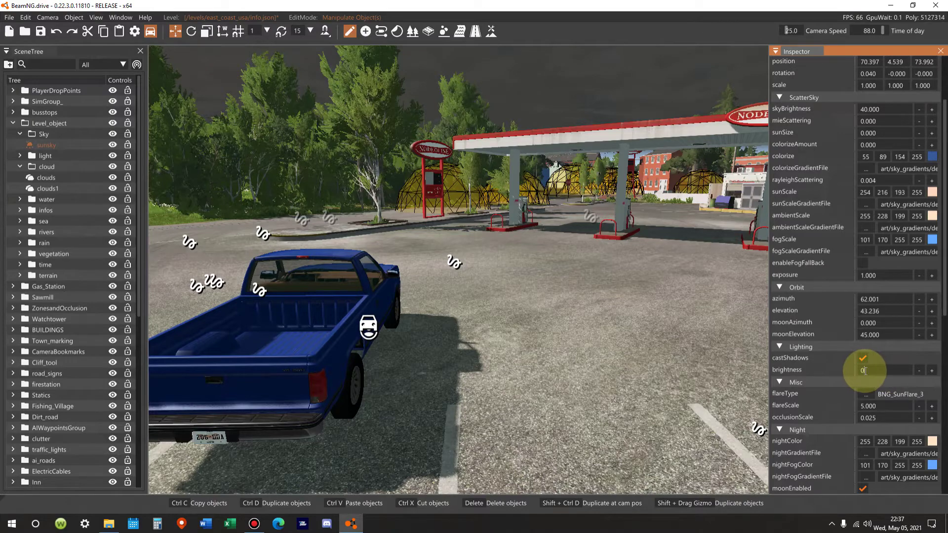
key(Return)
right_drag(576, 375, 661, 315)
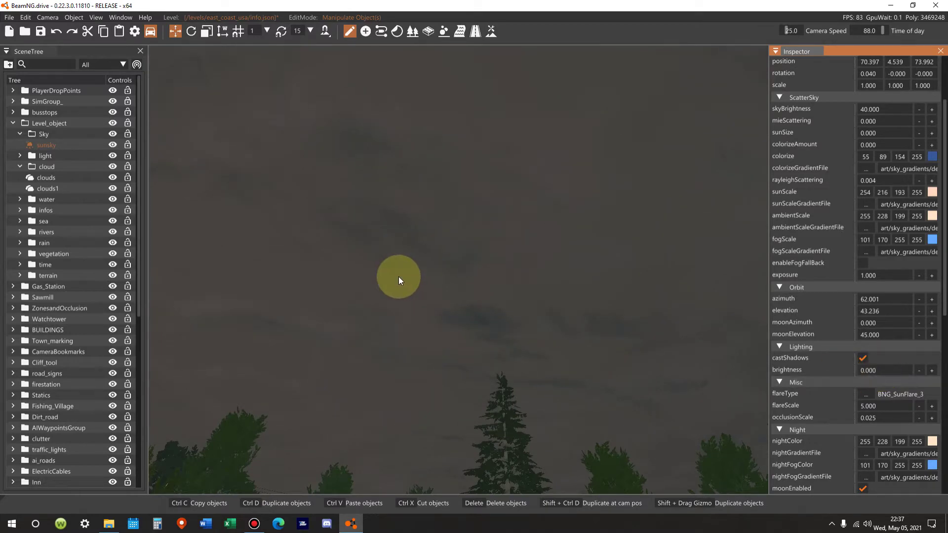
Frame the pickup and gas station, collapse the cloud group, and expand the rain group.
right_drag(367, 270, 369, 296)
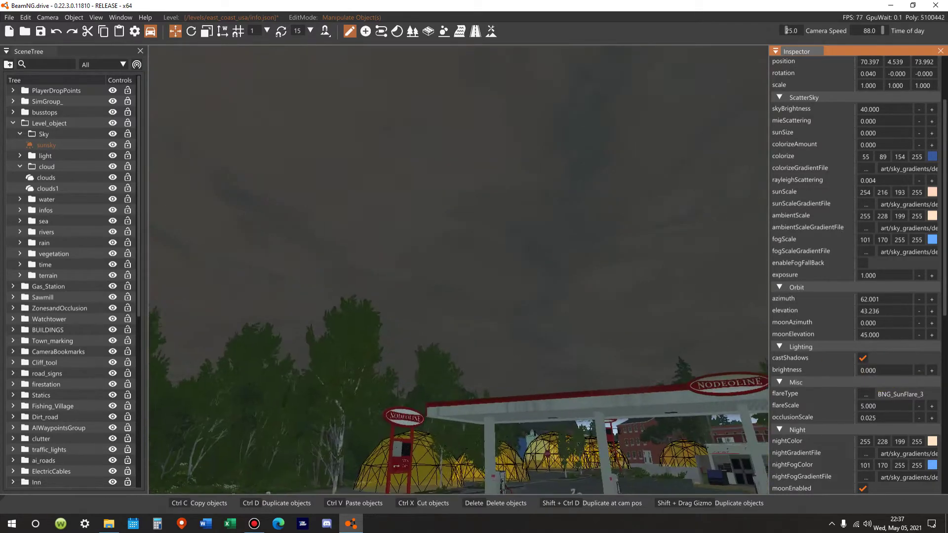
key(s)
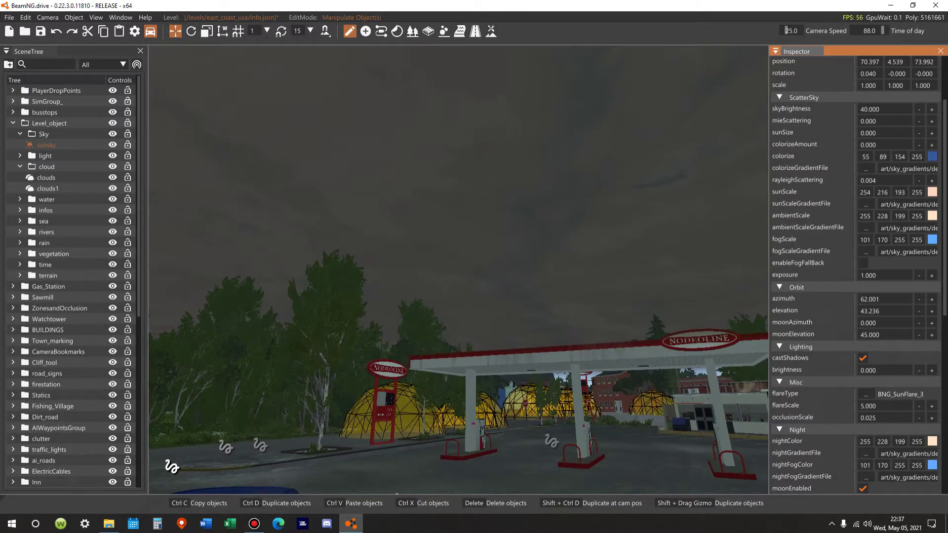
right_drag(197, 162, 197, 162)
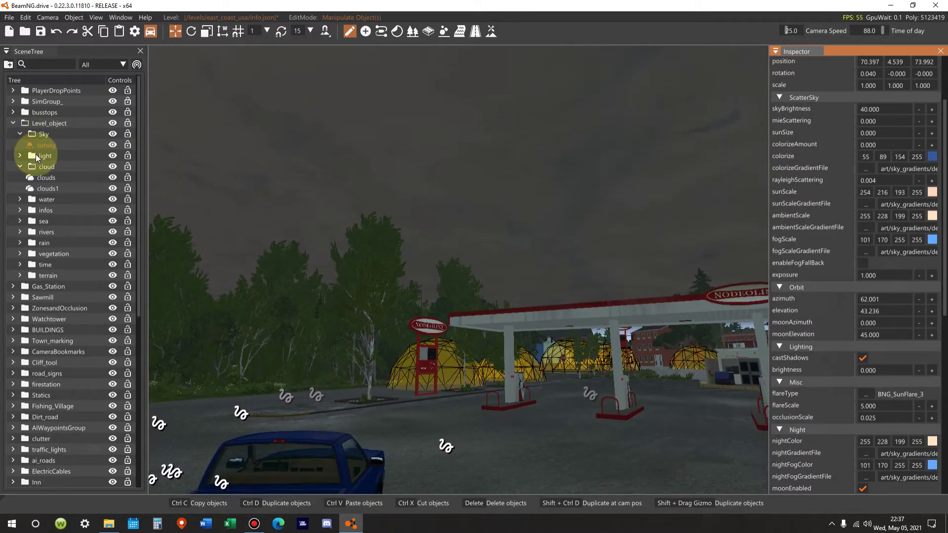
click(20, 167)
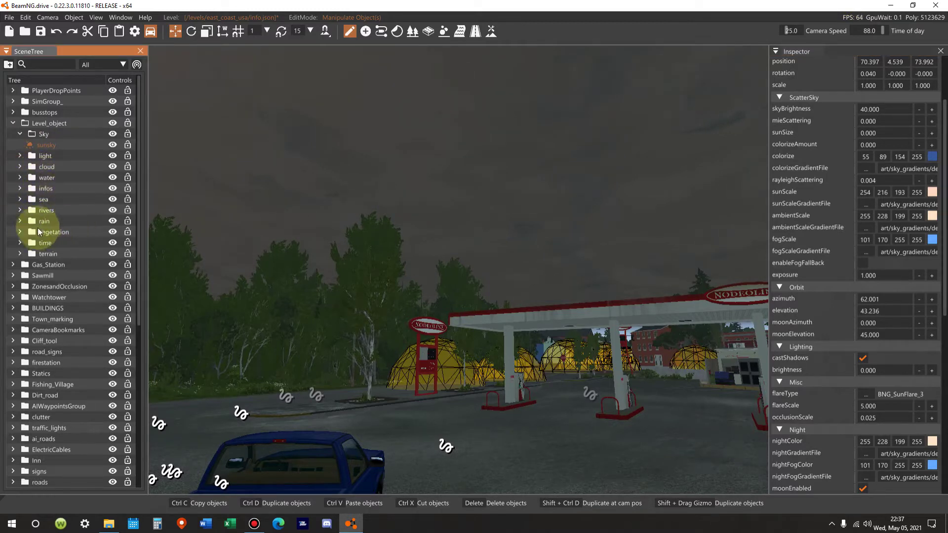
click(20, 222)
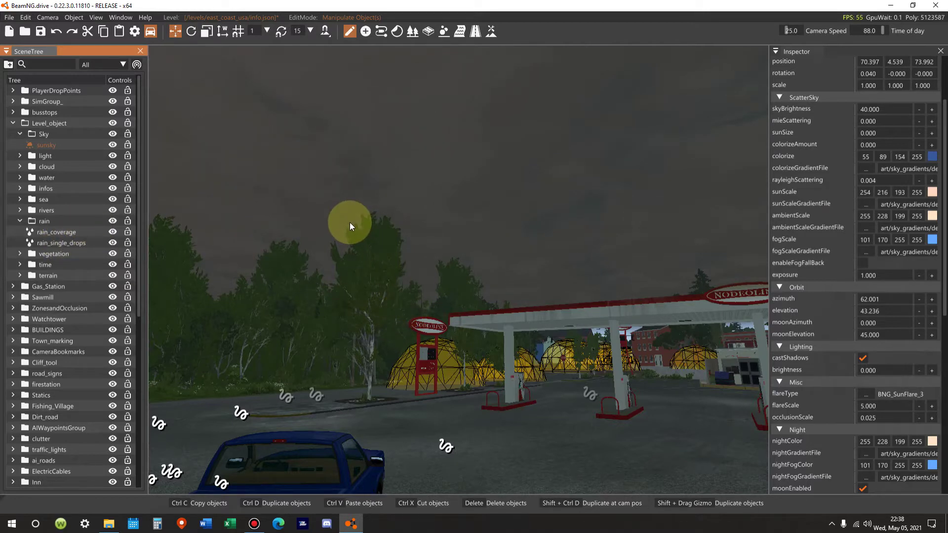
click(56, 244)
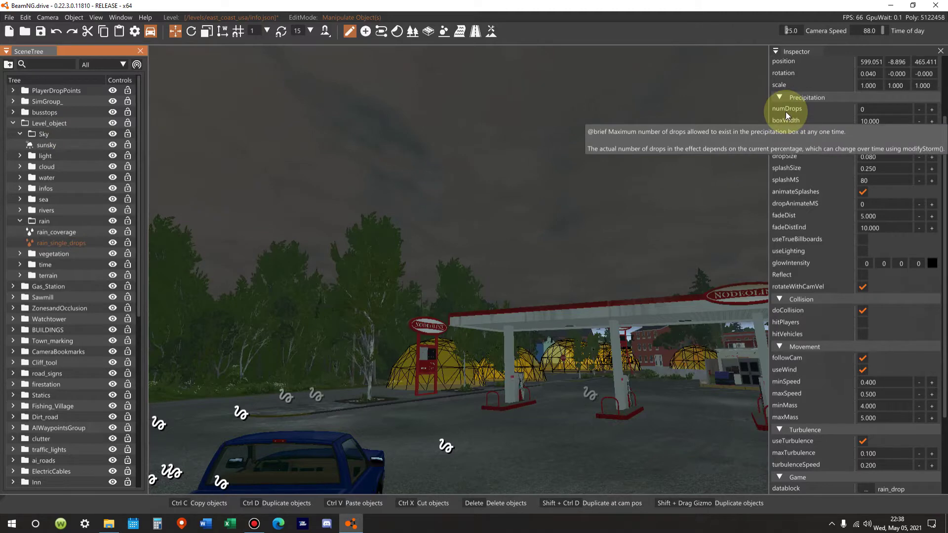
click(876, 108)
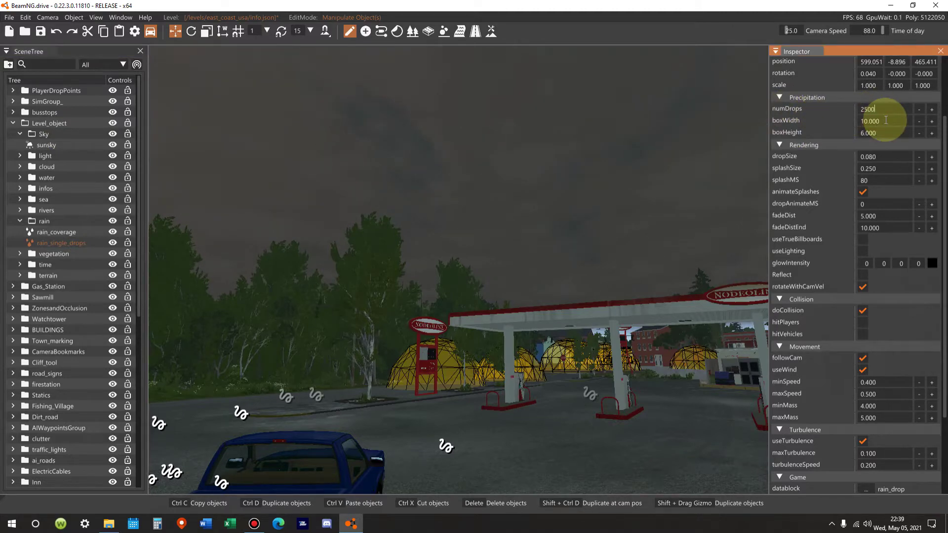
key(Return)
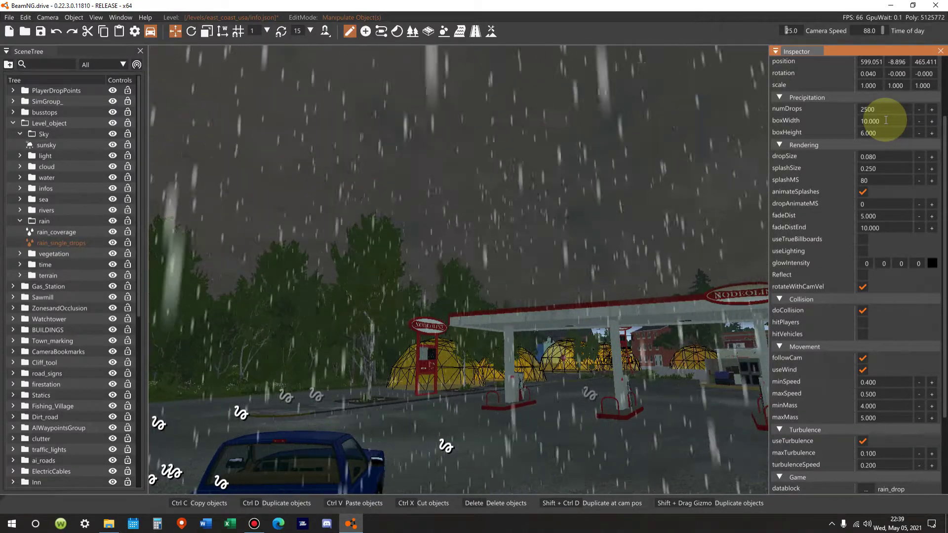
key(f)
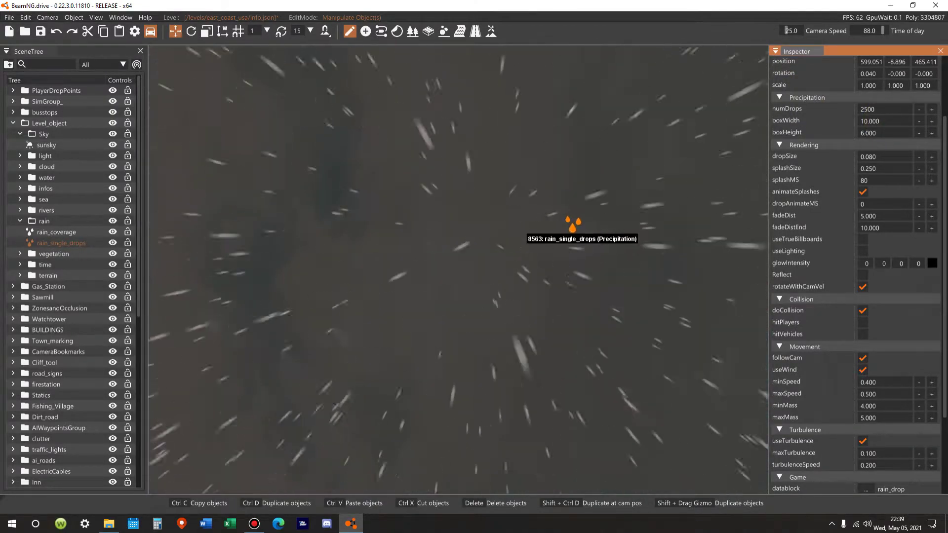
key(s)
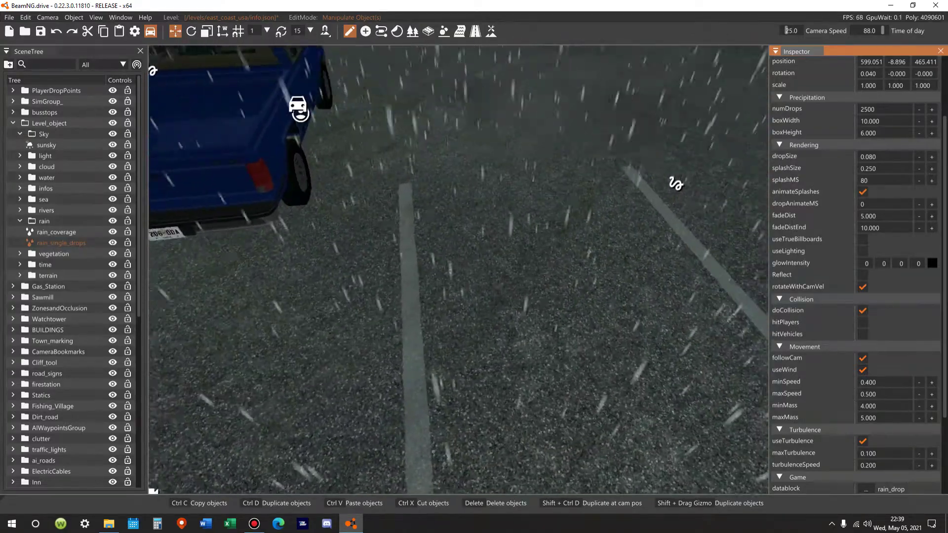
key(s)
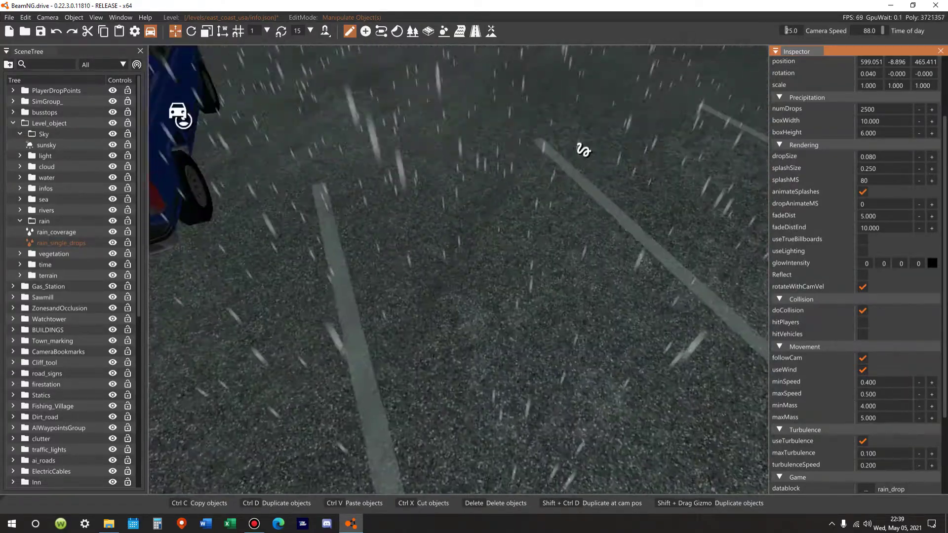
key(s)
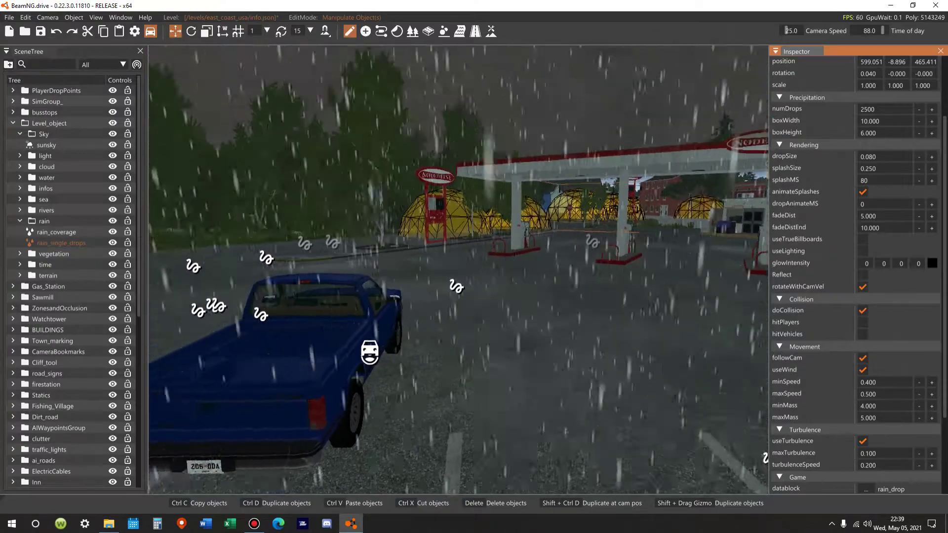
key(w)
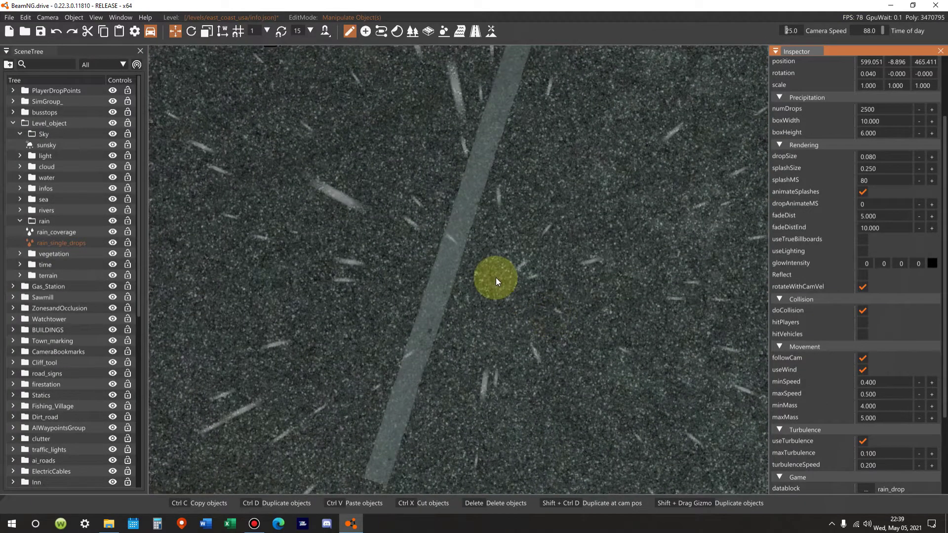
right_drag(505, 293, 489, 345)
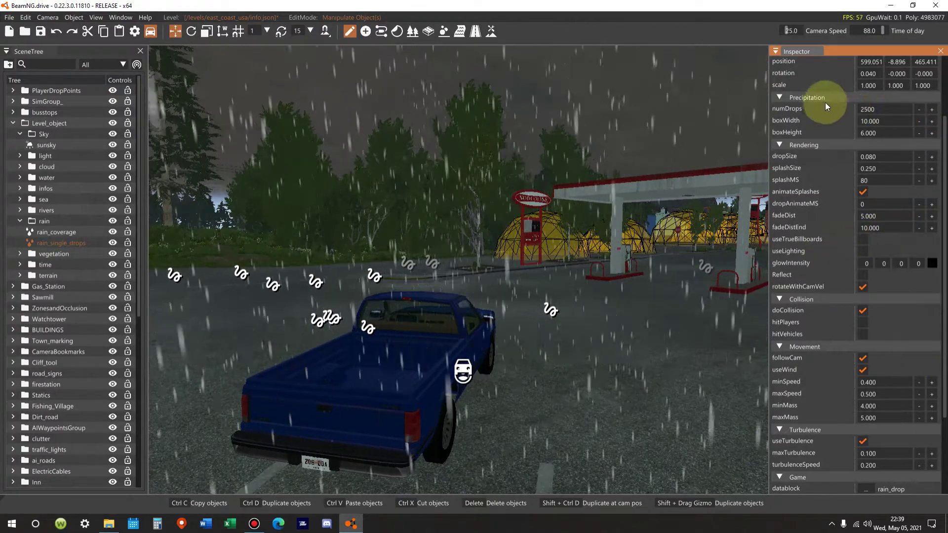
Set the rain_single_drops box width to 16 and box height to 10.
double_click(872, 121)
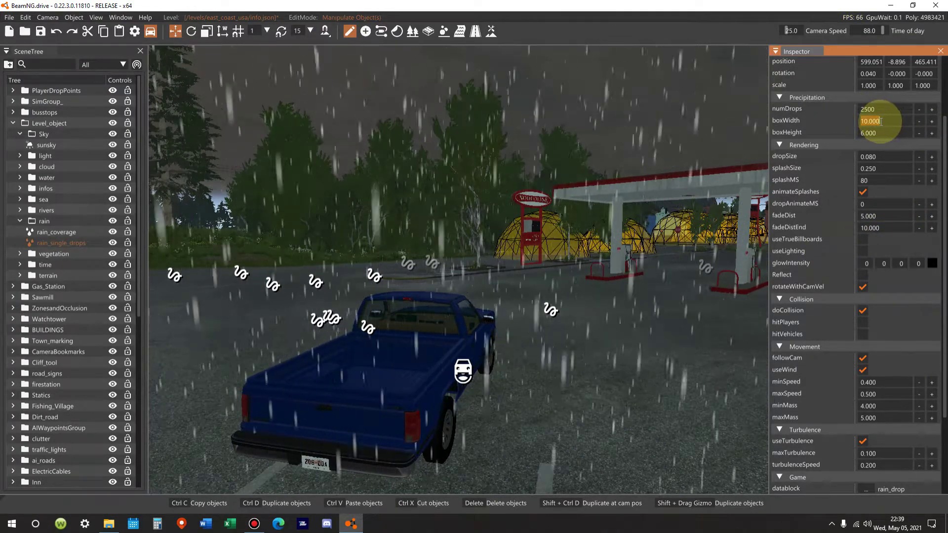
text(16)
key(Return)
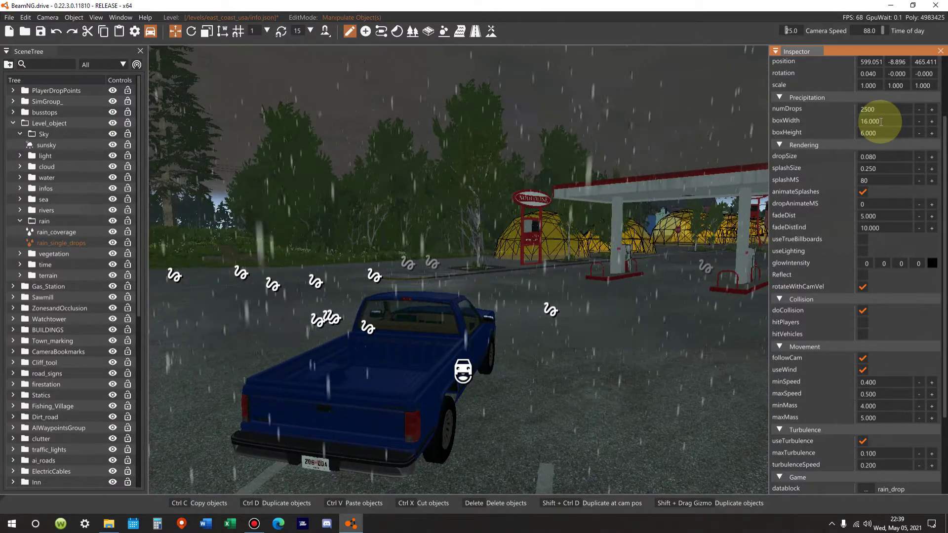
double_click(884, 131)
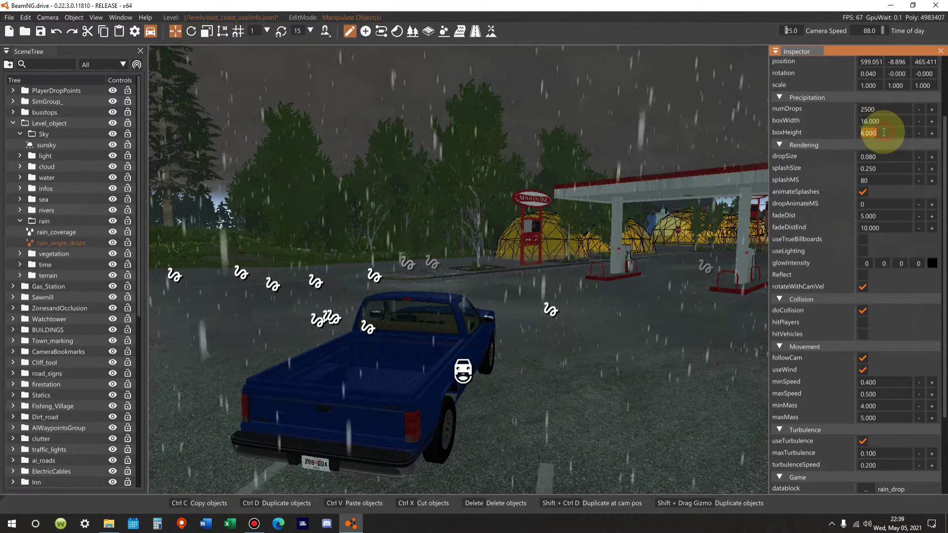
text(10)
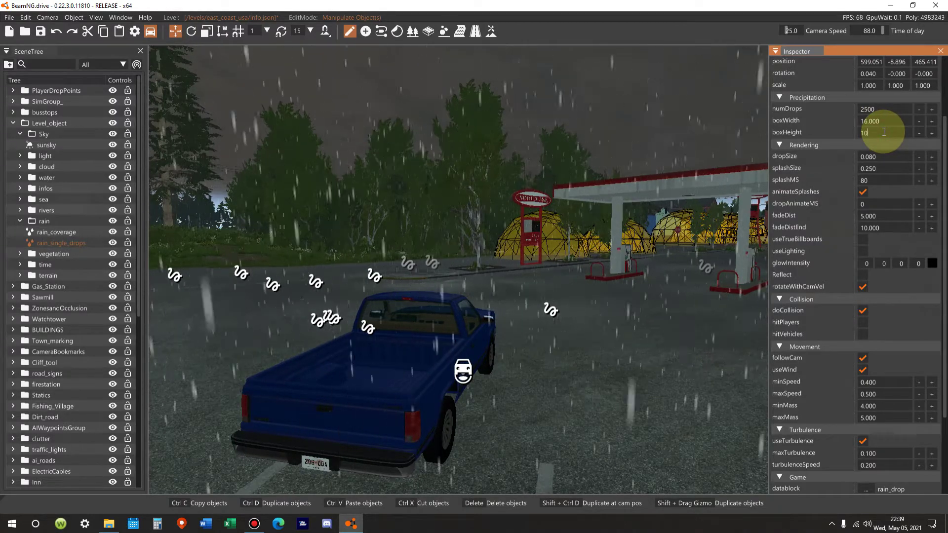
key(Return)
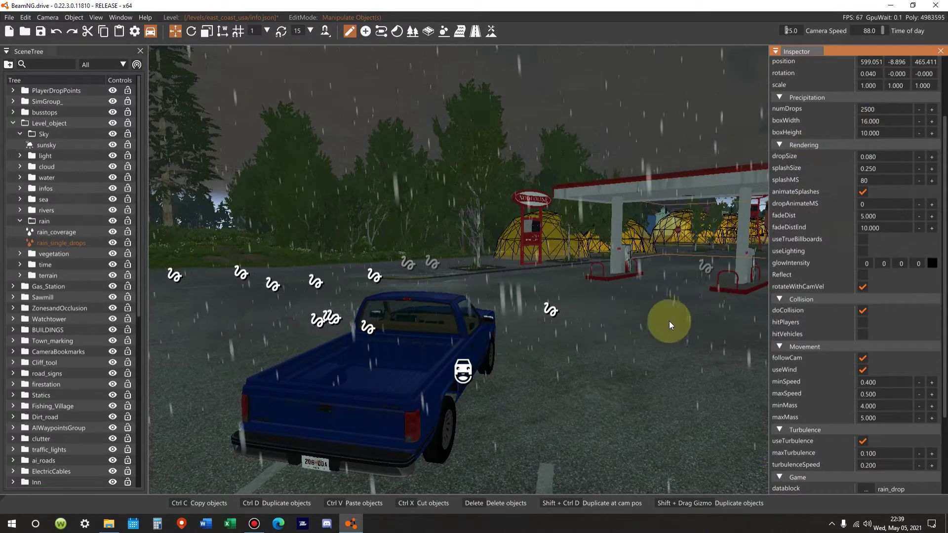
right_drag(668, 321, 668, 390)
right_drag(555, 375, 555, 333)
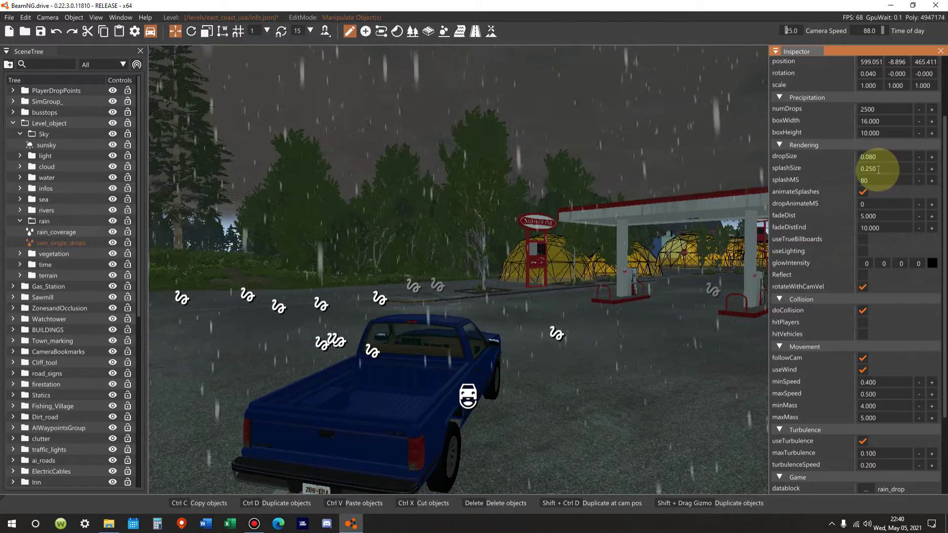
Set splashSize 0.020, dropAnimateMS 1000, and fade distances 25 and 50.
click(875, 170)
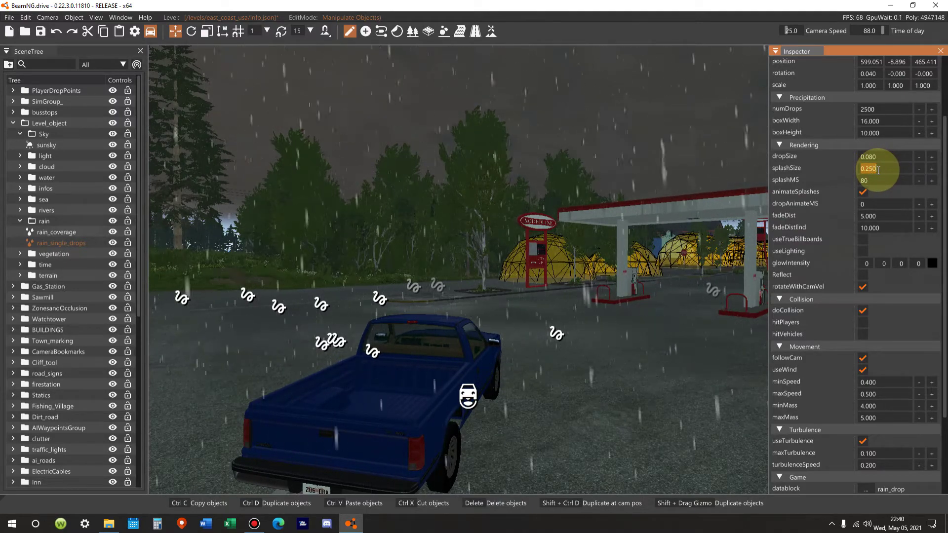
text(.020)
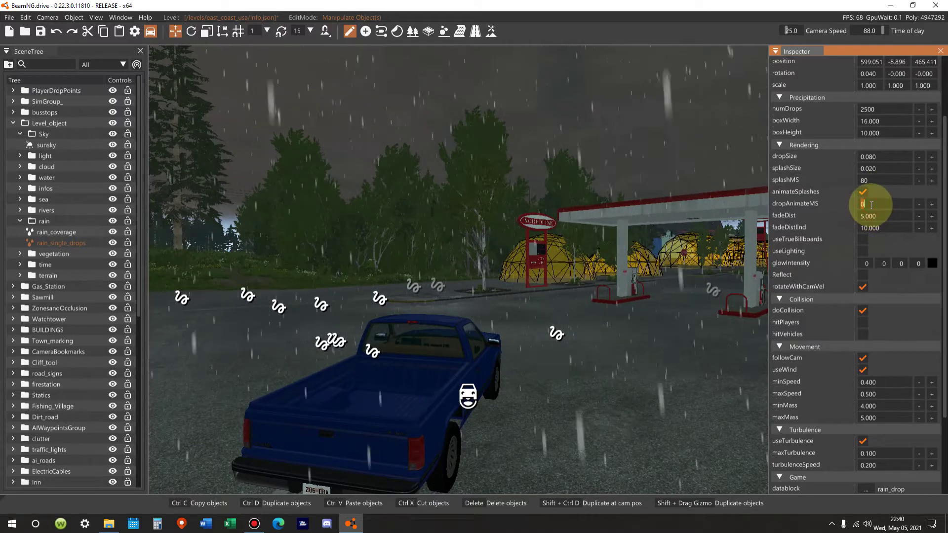
text(1000)
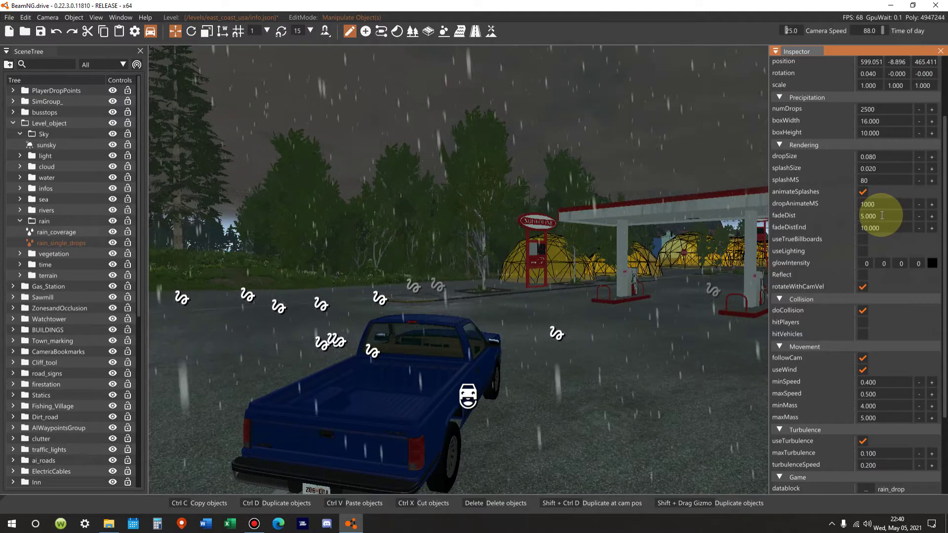
click(882, 216)
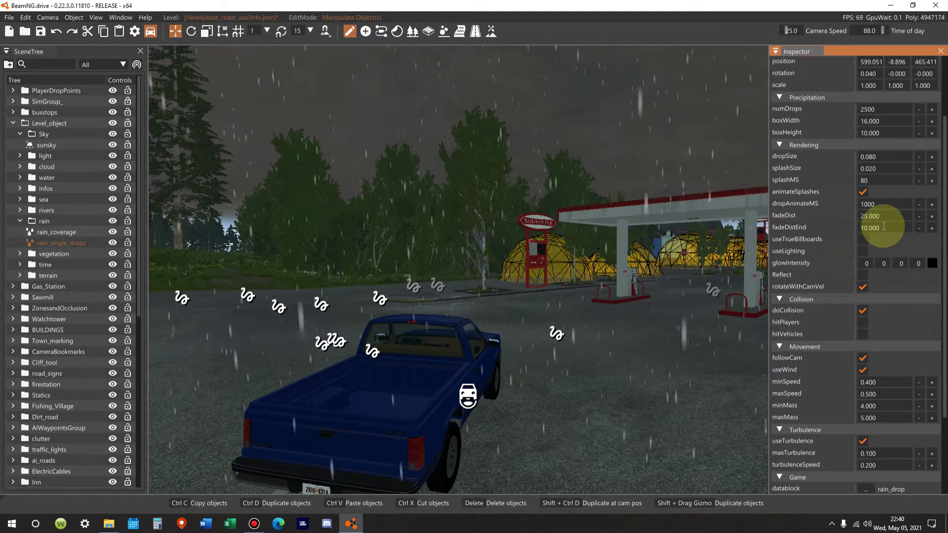
click(882, 228)
text(5)
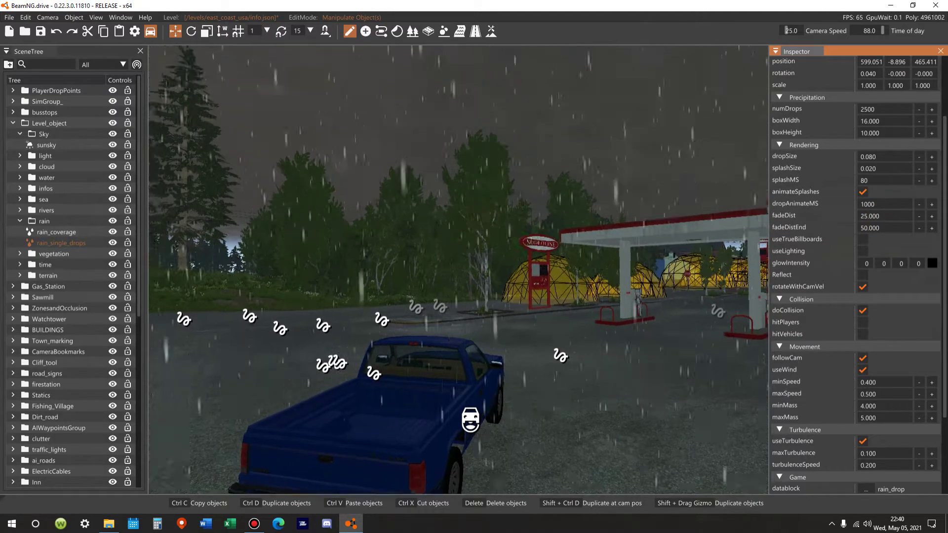
text(fs)
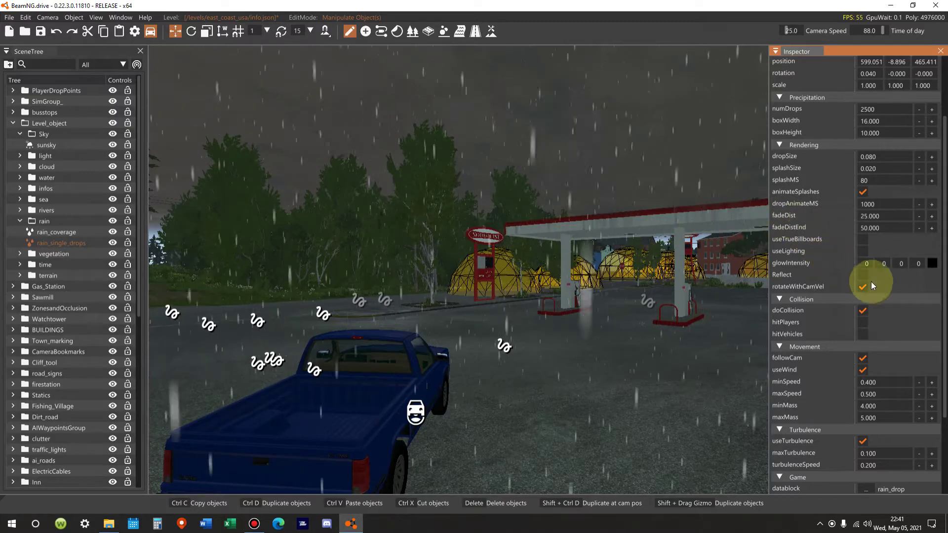
Tick useTrueBillboards, useLighting, Reflect and hitVehicles for rain_single_drops.
click(859, 241)
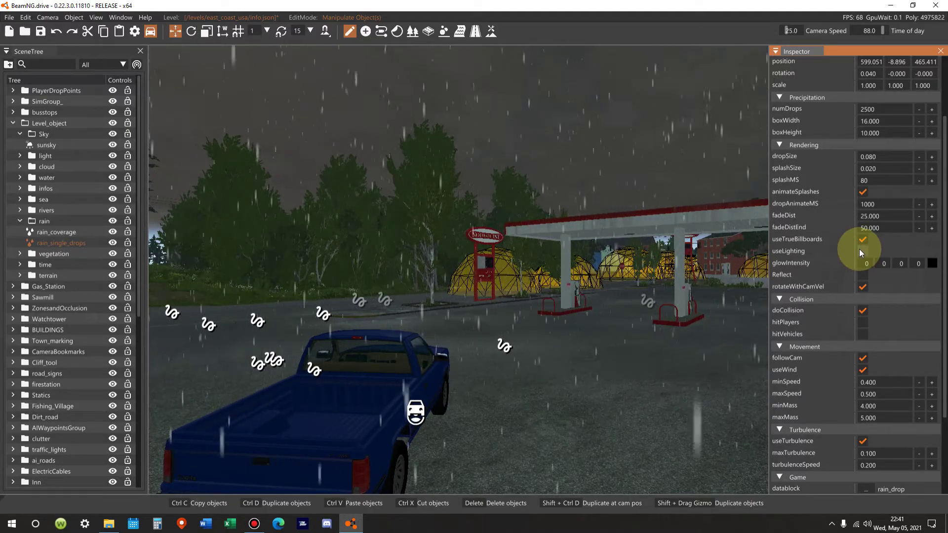
click(860, 250)
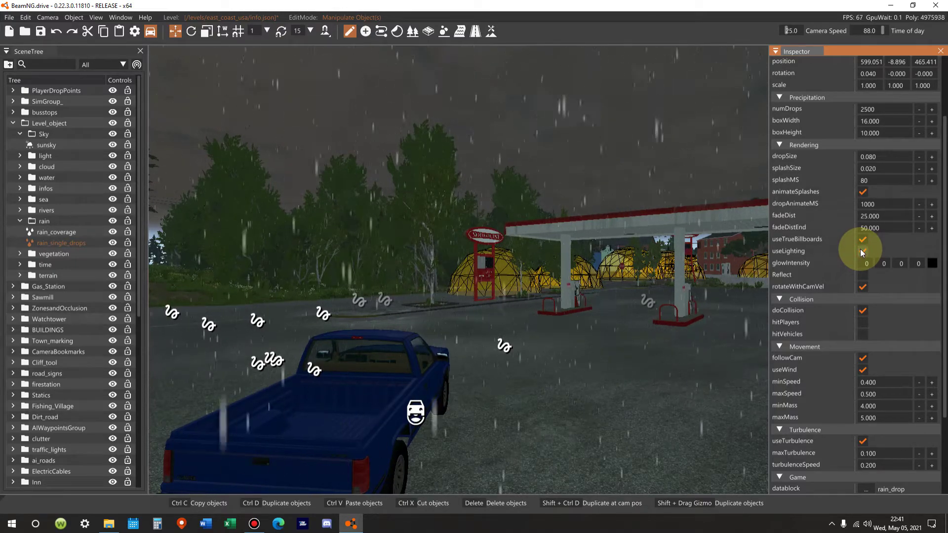
click(863, 275)
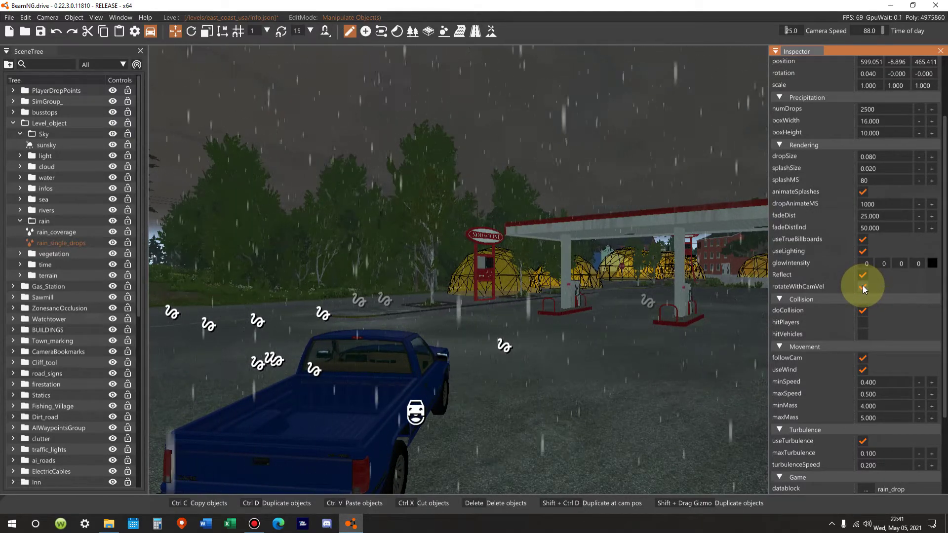
click(863, 334)
right_drag(518, 357, 385, 356)
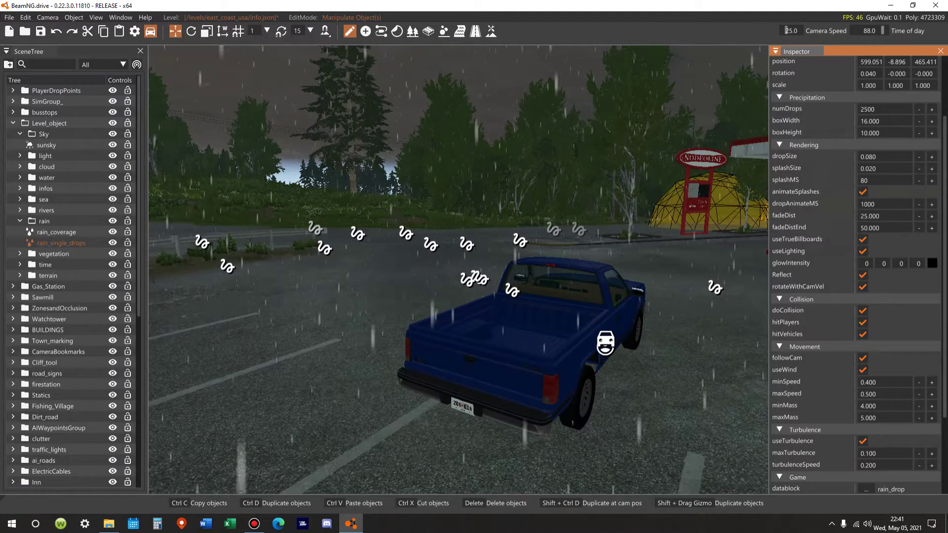
right_click(496, 365)
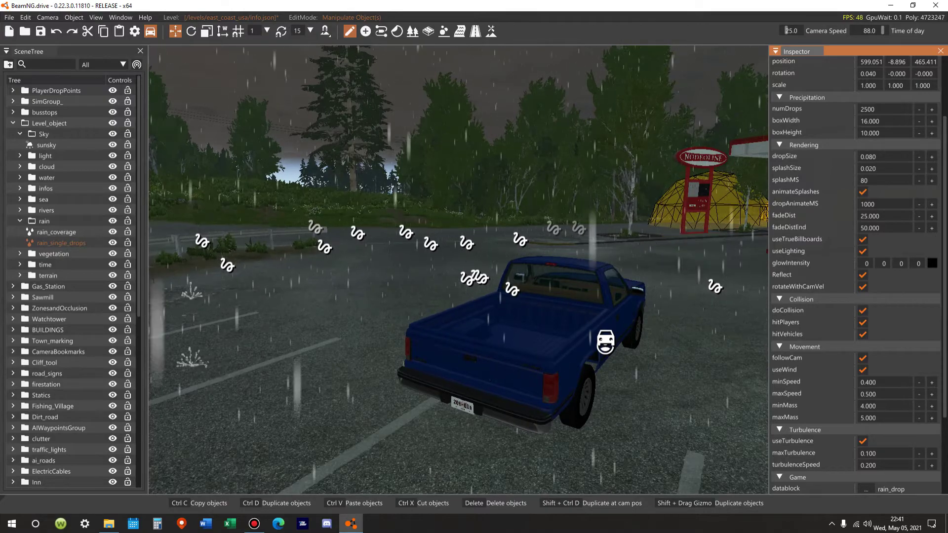
key(w)
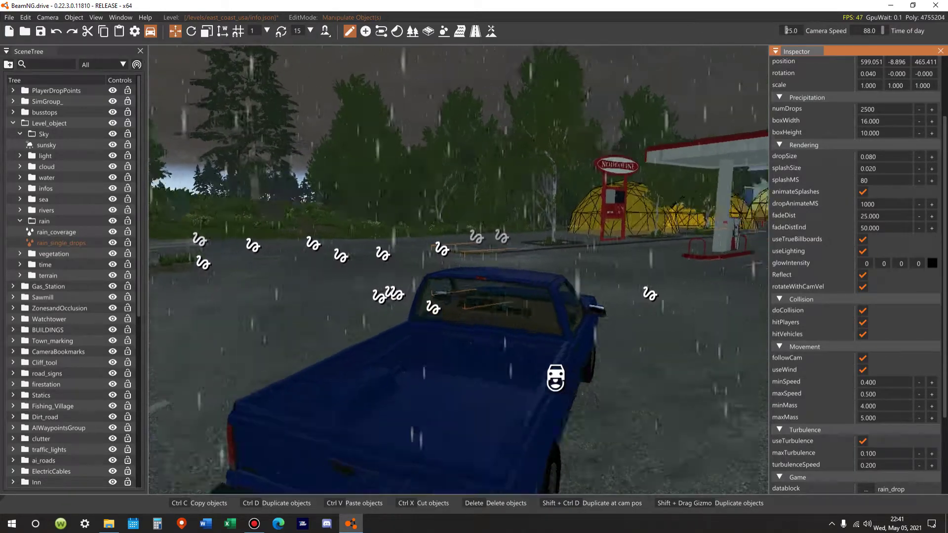
key(w)
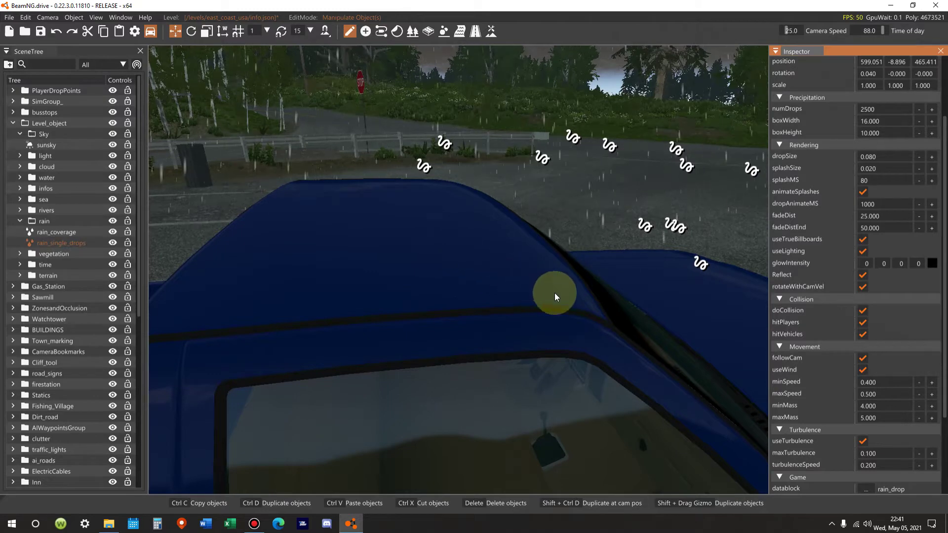
right_drag(464, 400, 499, 405)
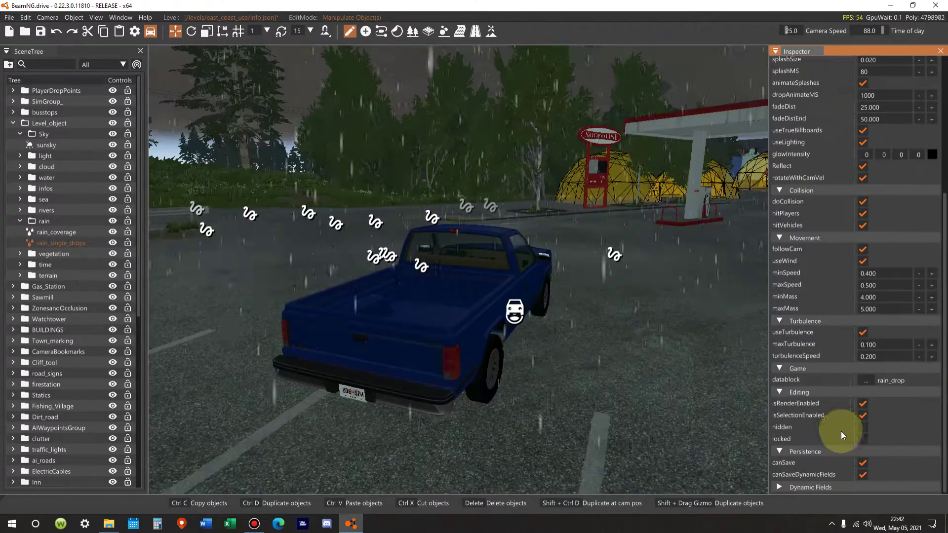
scroll(841, 428, up, 3)
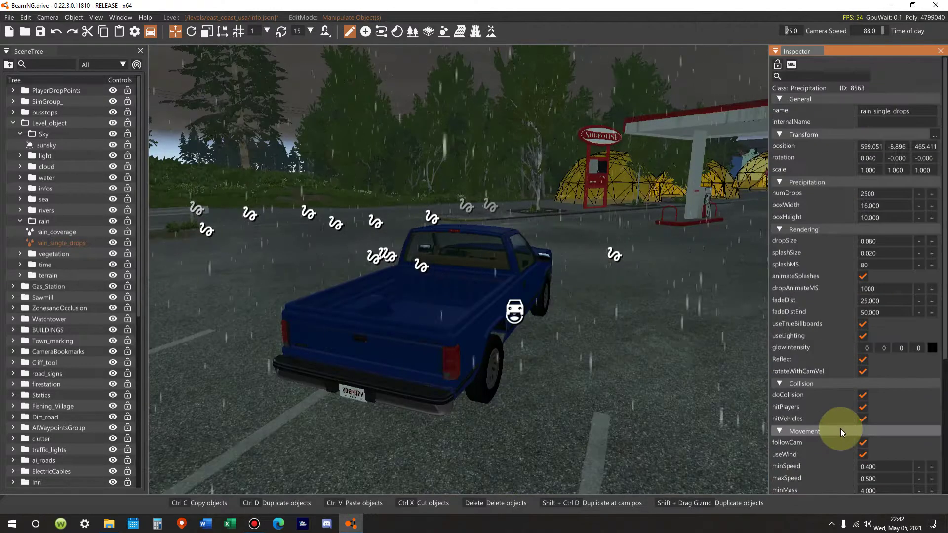
Give rain_coverage a drop count of 2500 and a drop size of 0.08.
click(58, 233)
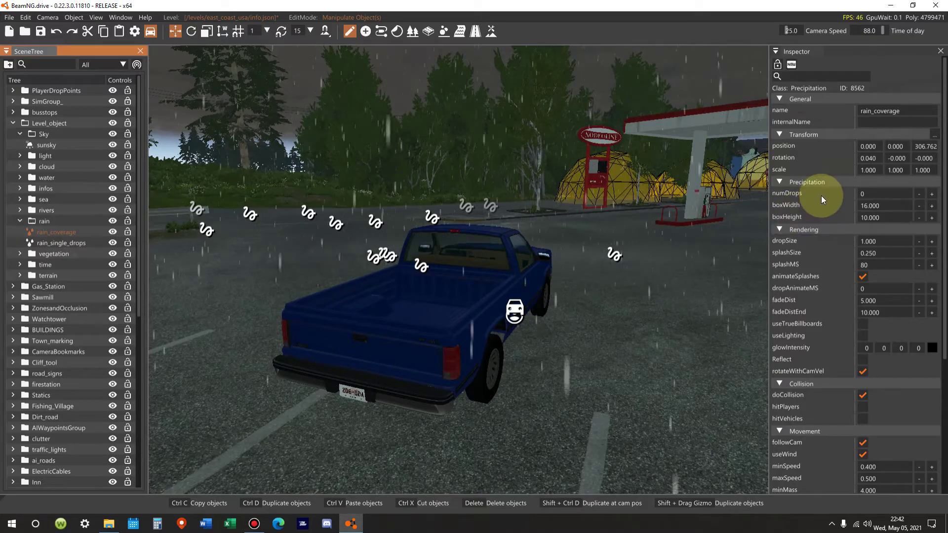
click(871, 194)
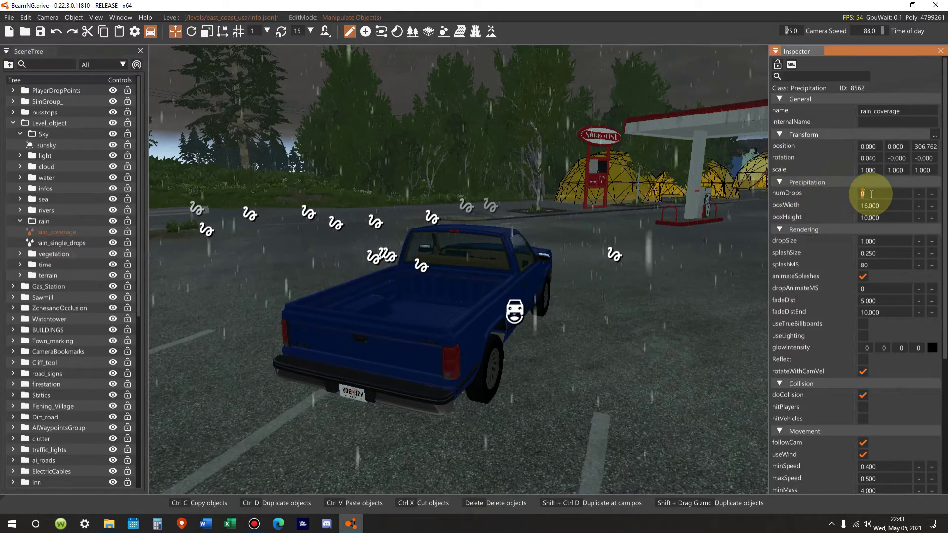
text(2500)
key(Return)
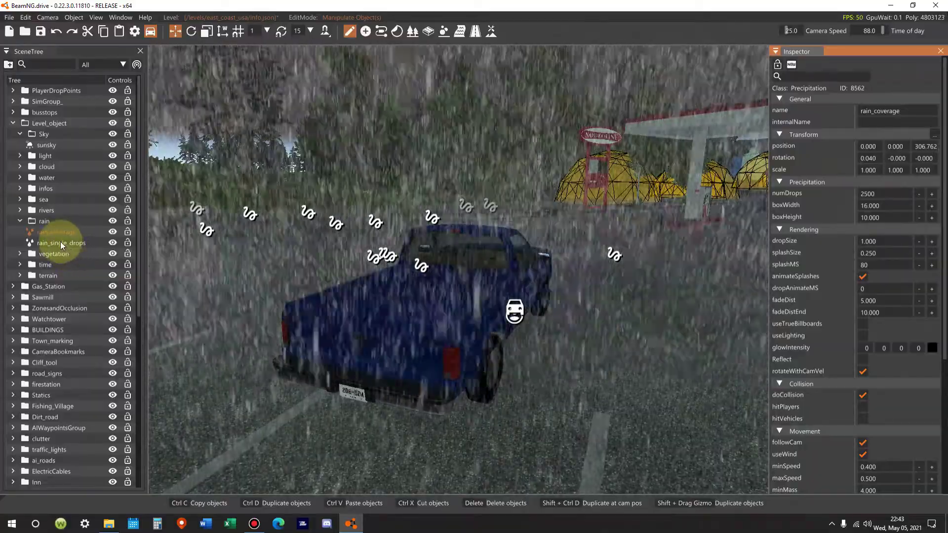
click(60, 242)
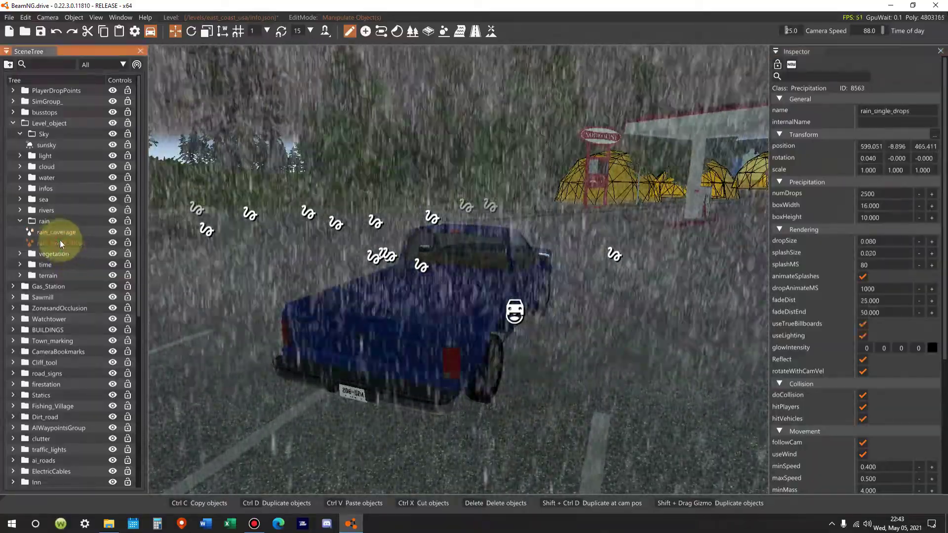
click(63, 232)
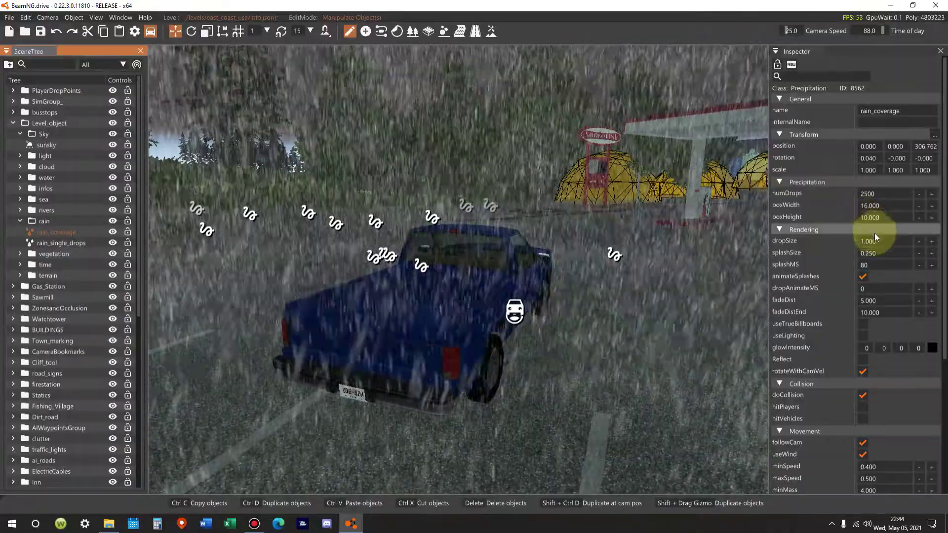
click(877, 240)
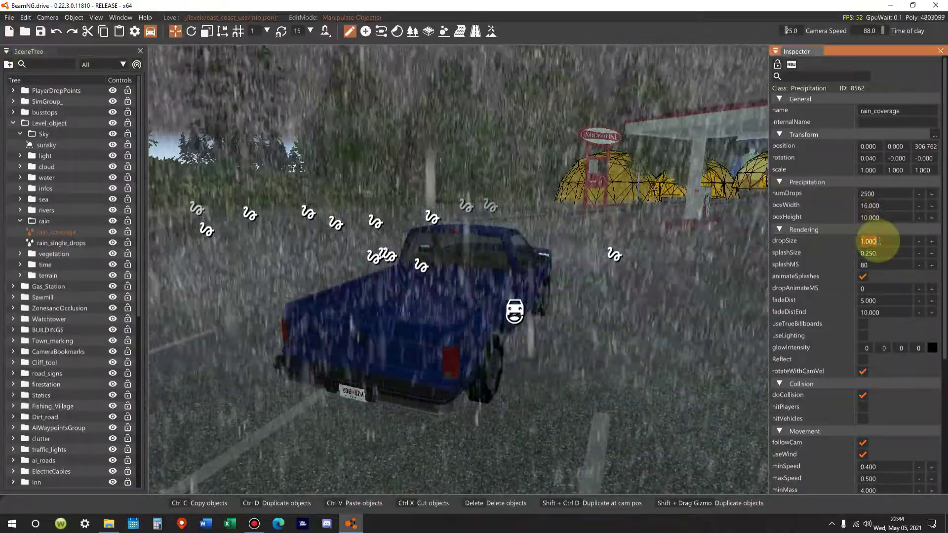
text(0.08)
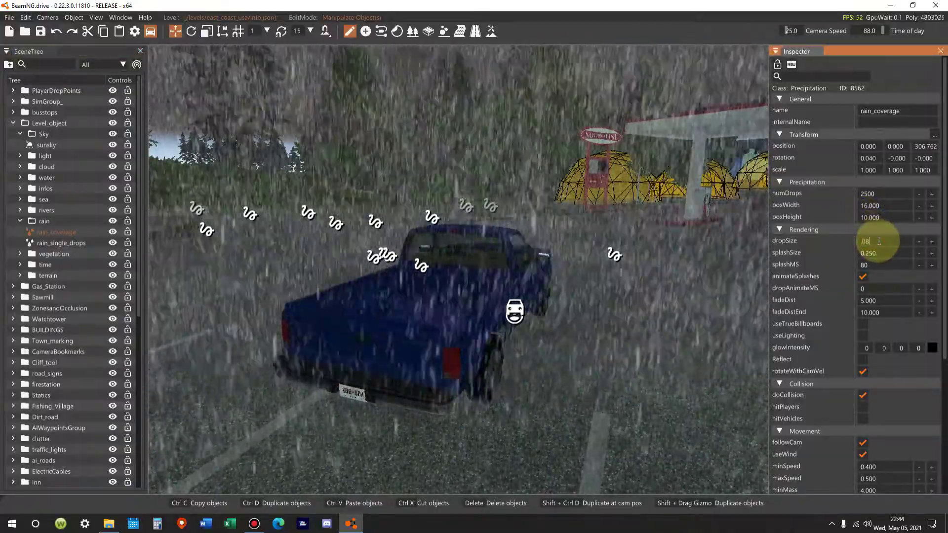
key(Return)
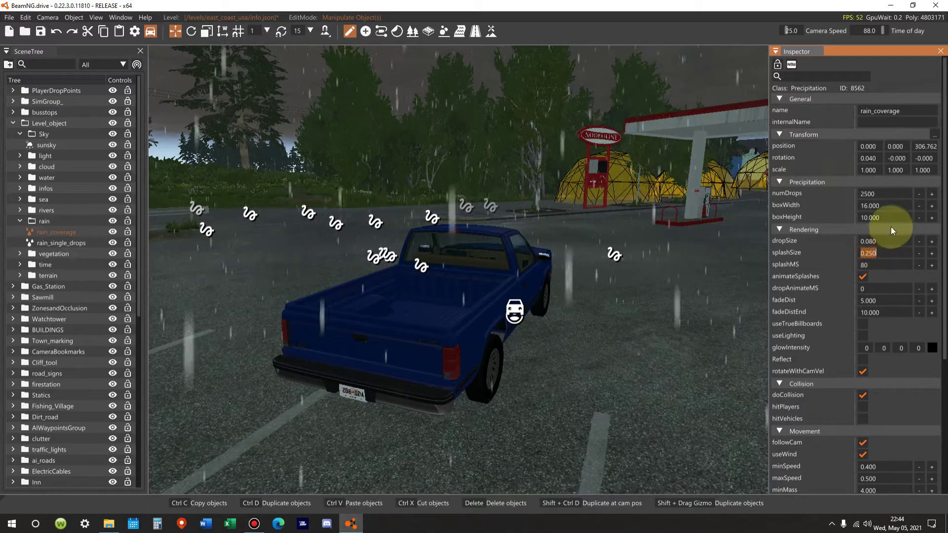
Set rain_coverage splashSize 0.2, dropAnimateMS 1000 and fadeDist 25.
text(.2)
key(Return)
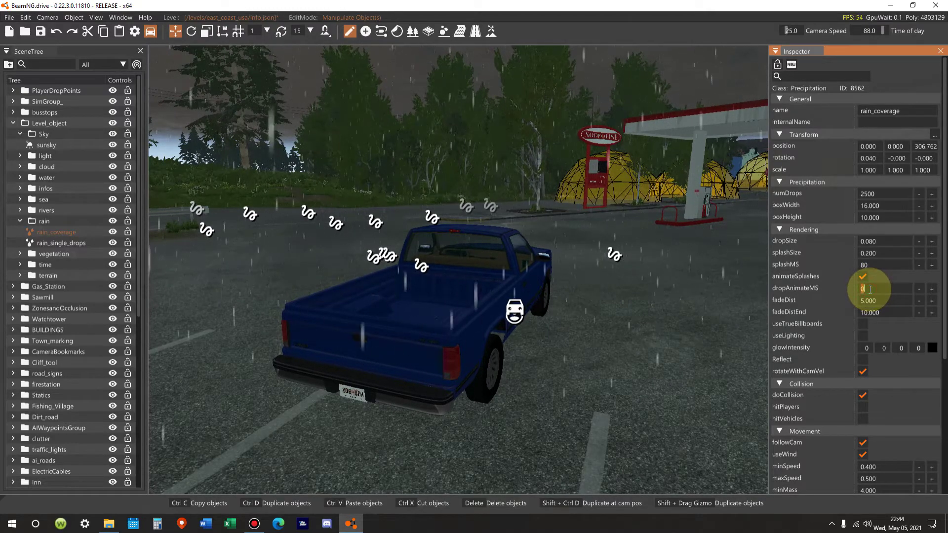
text(1000)
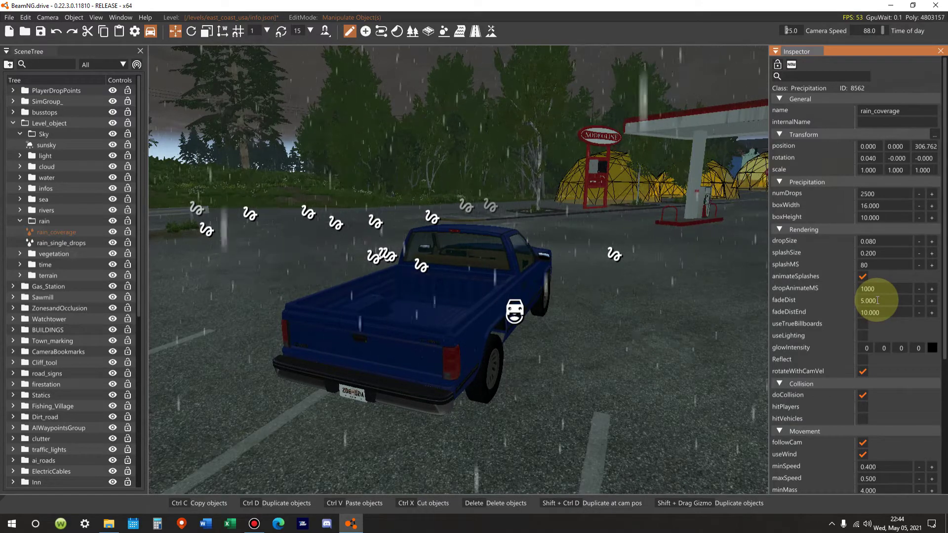
double_click(877, 300)
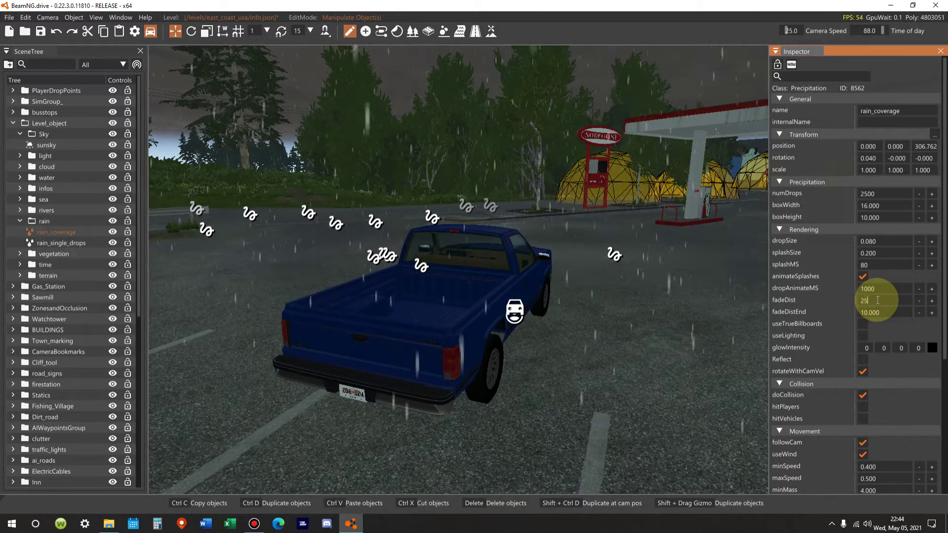
text(25)
key(Return)
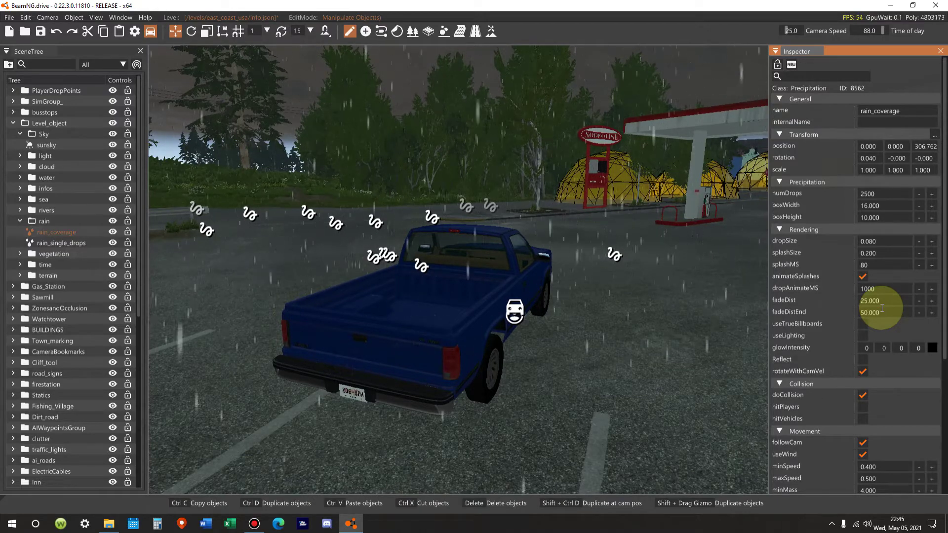
Enable useTrueBillboards, useLighting, Reflect, hitPlayers and hitVehicles on the rain_coverage precipitation.
click(861, 323)
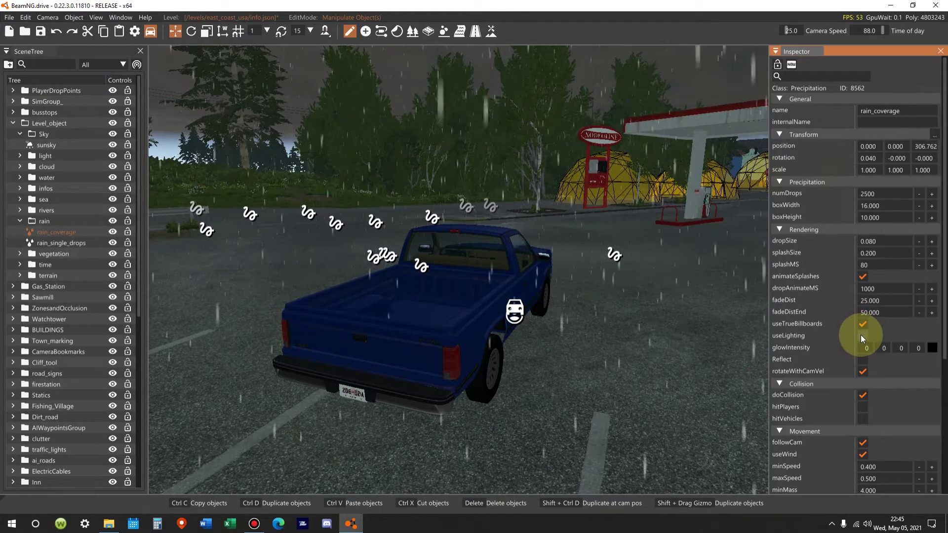
click(861, 335)
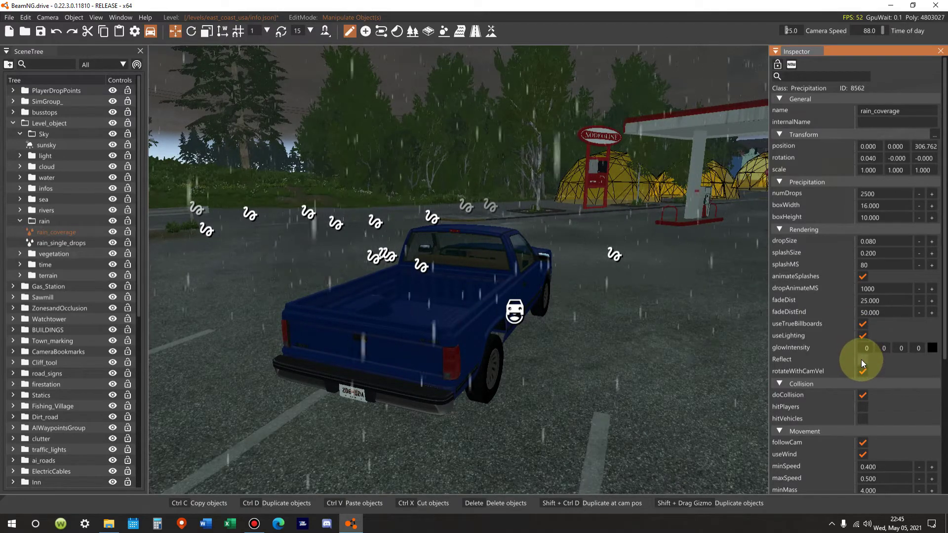
click(861, 360)
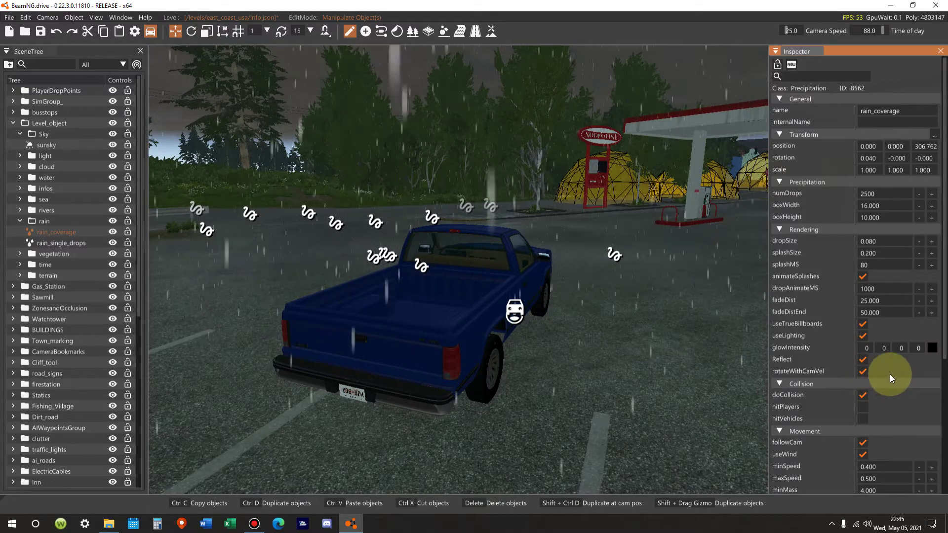
click(862, 406)
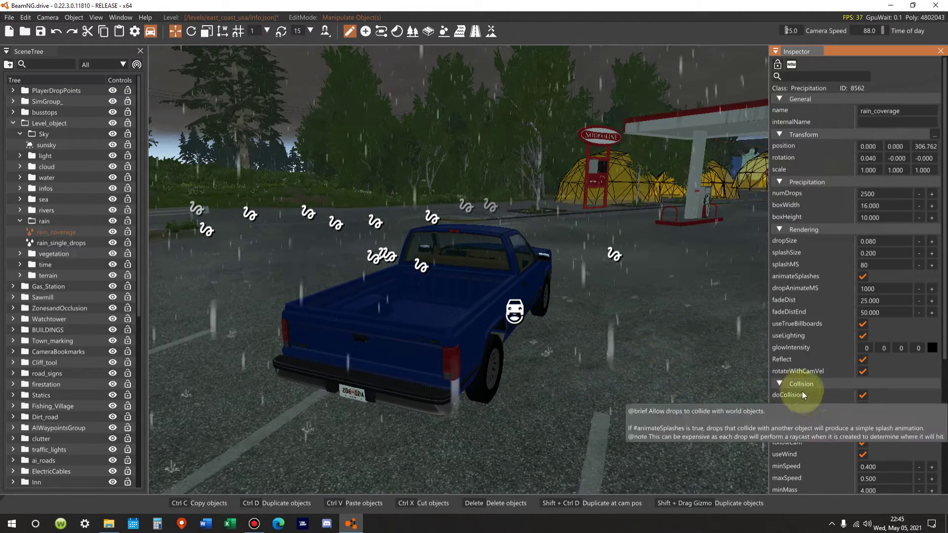
click(863, 418)
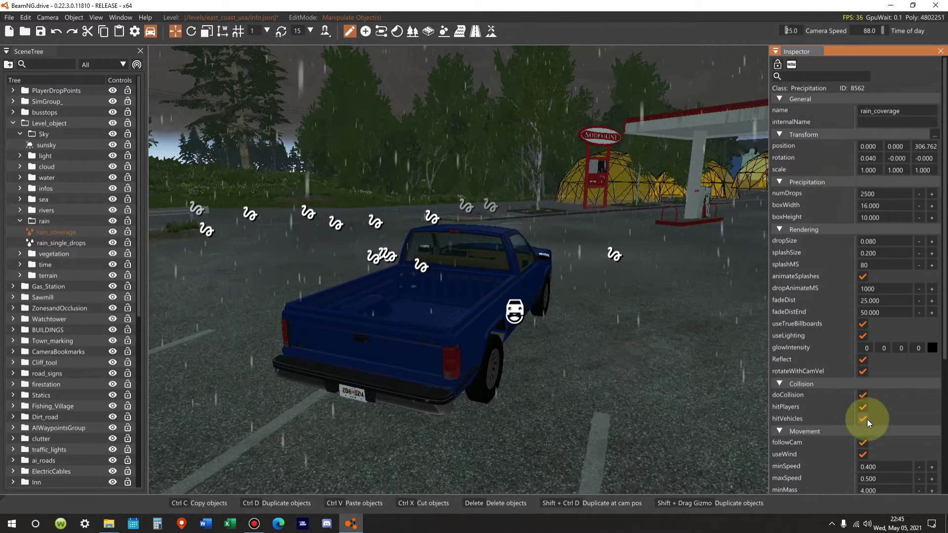
scroll(860, 418, down, 5)
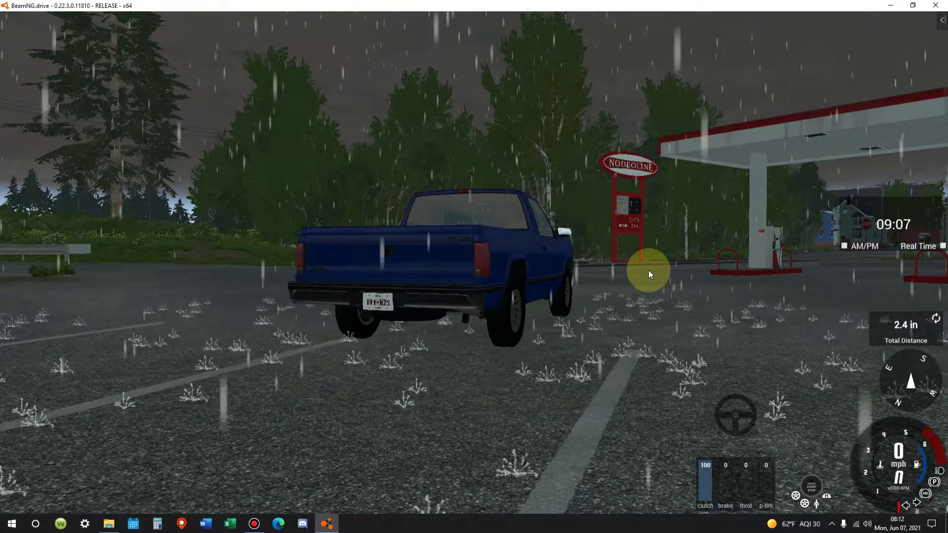
Orbit the camera around the parked blue pickup to view the rain.
mouse_move(645, 266)
right_down()
mouse_move(642, 187)
mouse_move(645, 257)
right_up()
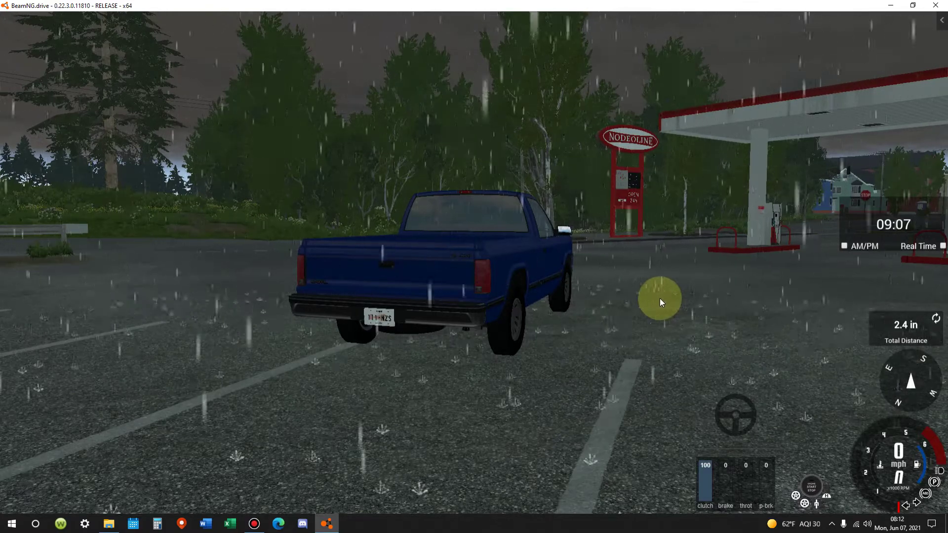
Raise Master Vol. in the Audio options from 50 to 75 and resume the game.
key(Escape)
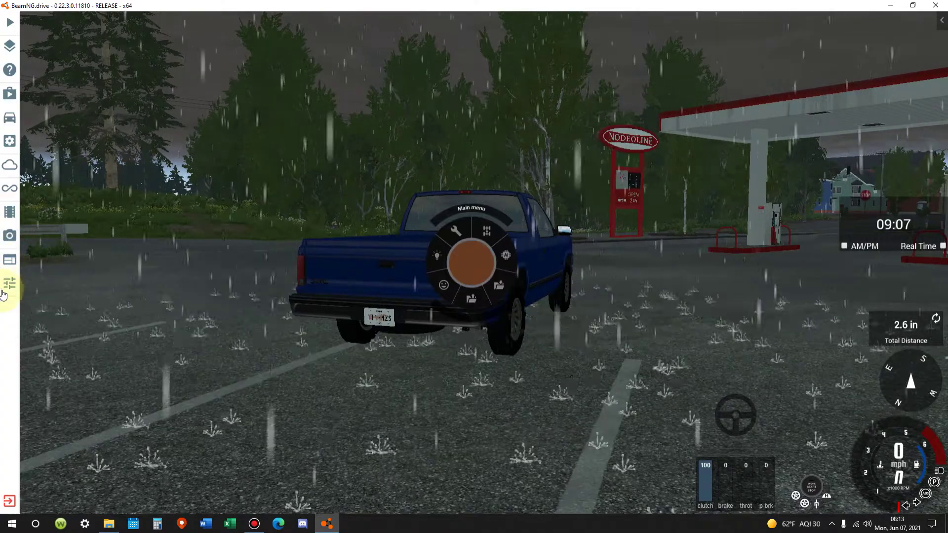
click(11, 285)
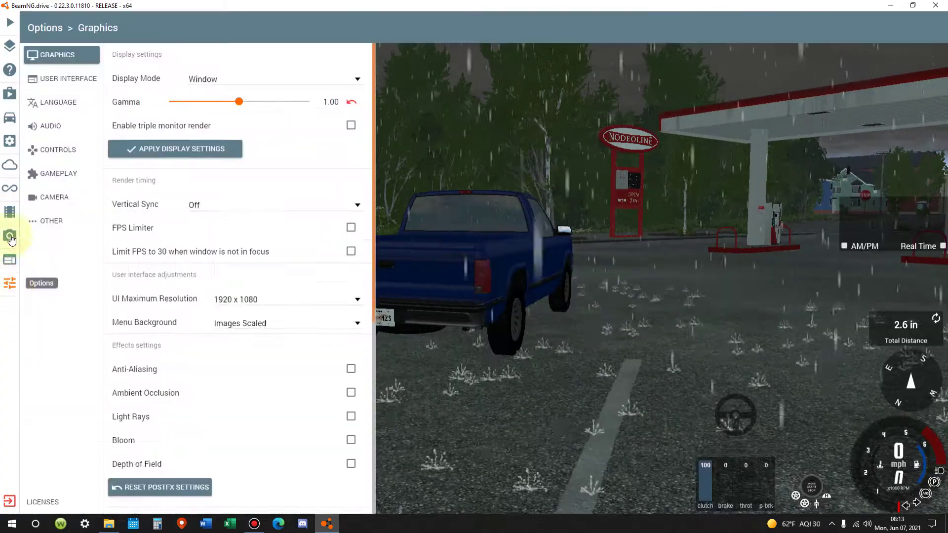
click(49, 127)
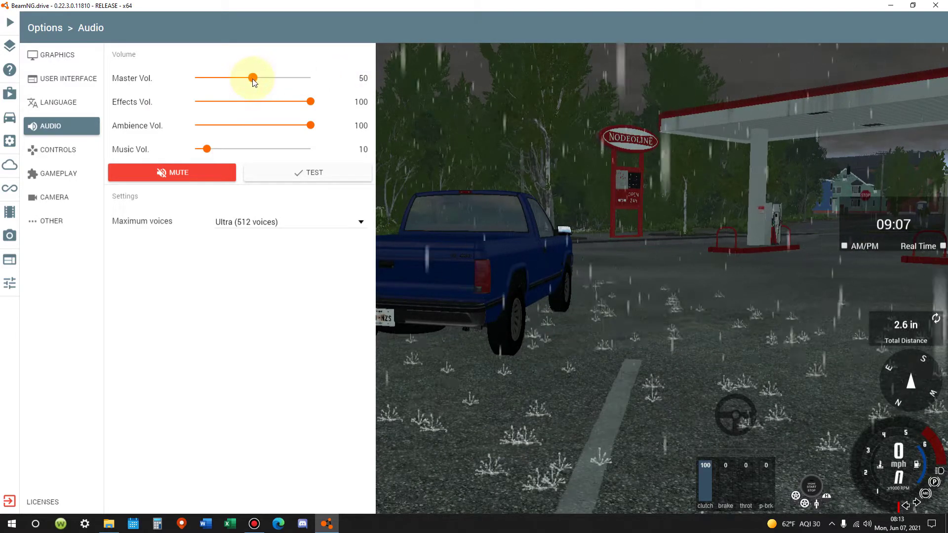
drag(252, 78, 281, 78)
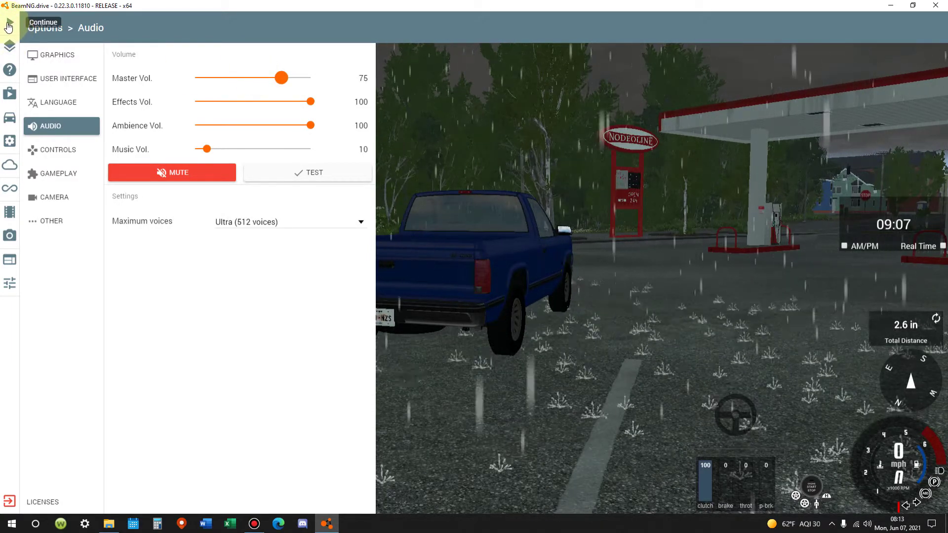
click(9, 25)
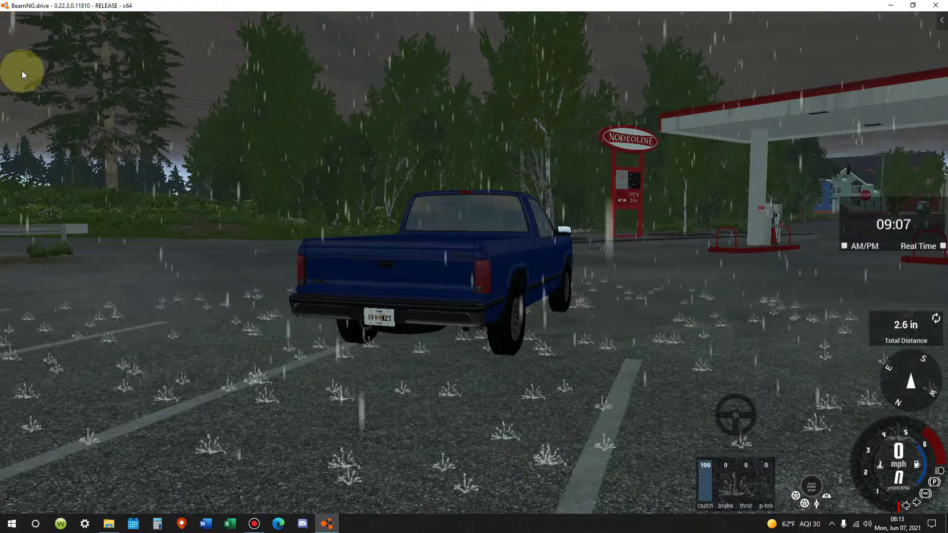
Open the World Editor over the rainy gas station with F11.
key(F11)
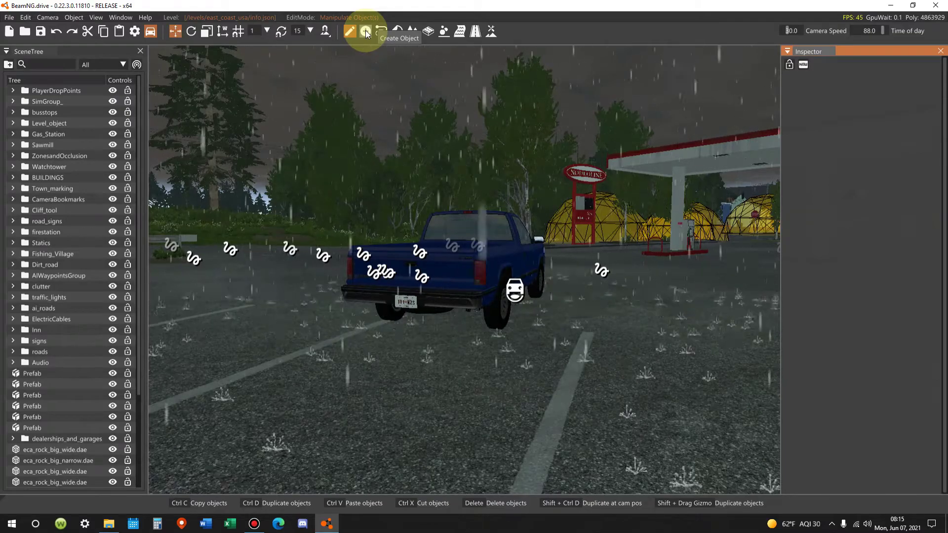
Put the editor into Create Object(s) mode to show the placeable object types.
click(365, 30)
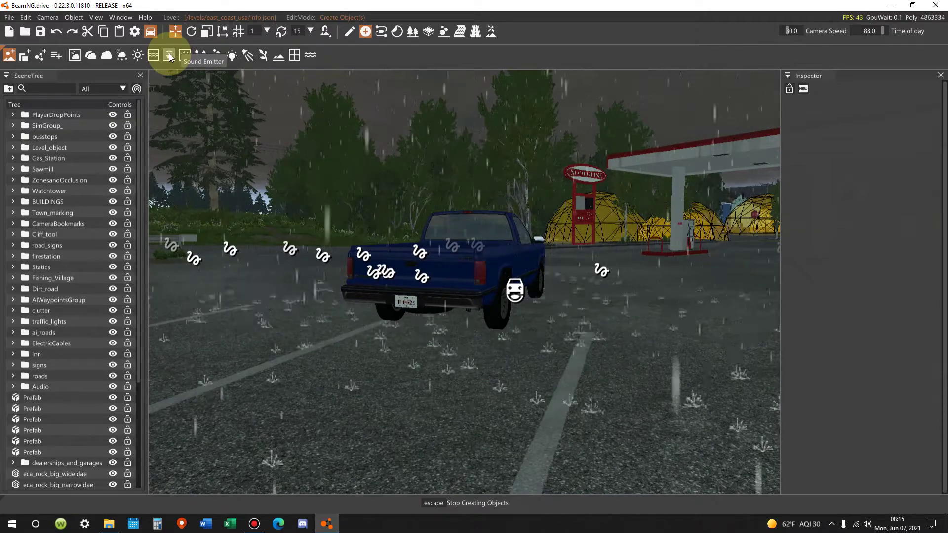
Add a sound emitter beside the pickup and select SFXEmitter_1 in the SceneTree.
click(168, 54)
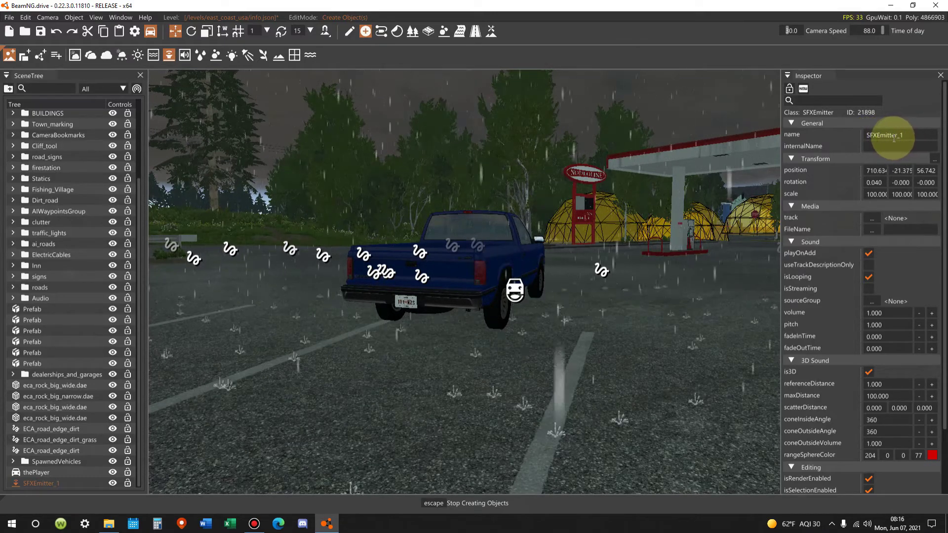
click(32, 484)
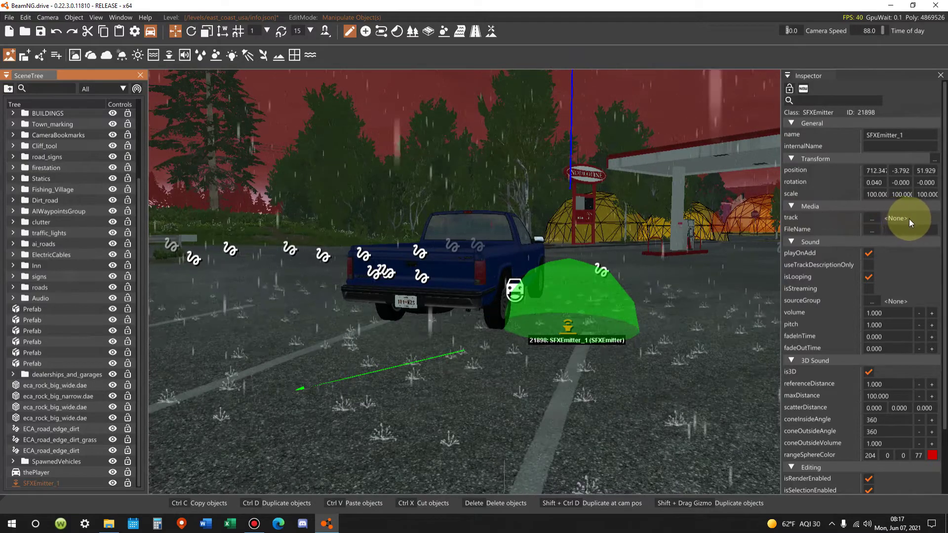
Assign amb_rain_medium from the sound track list as SFXEmitter_1's track.
click(869, 219)
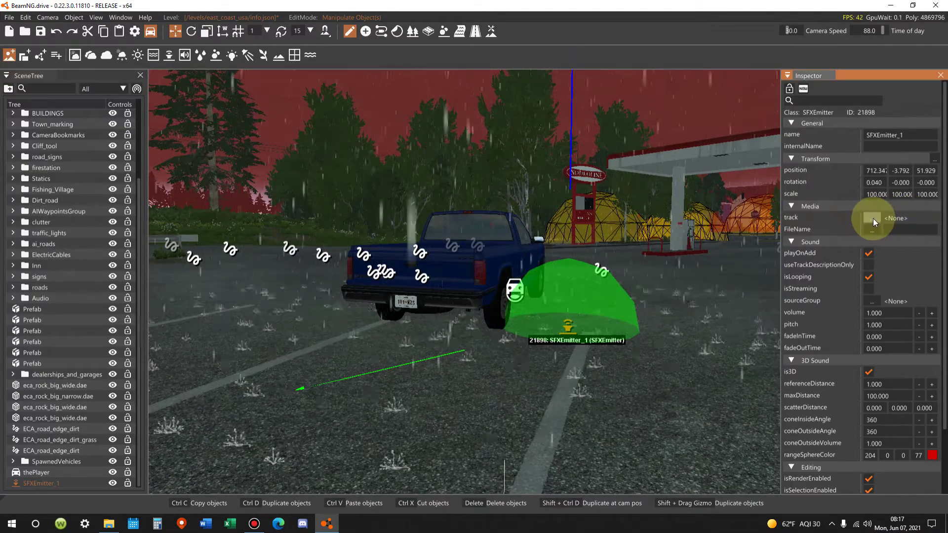
click(873, 219)
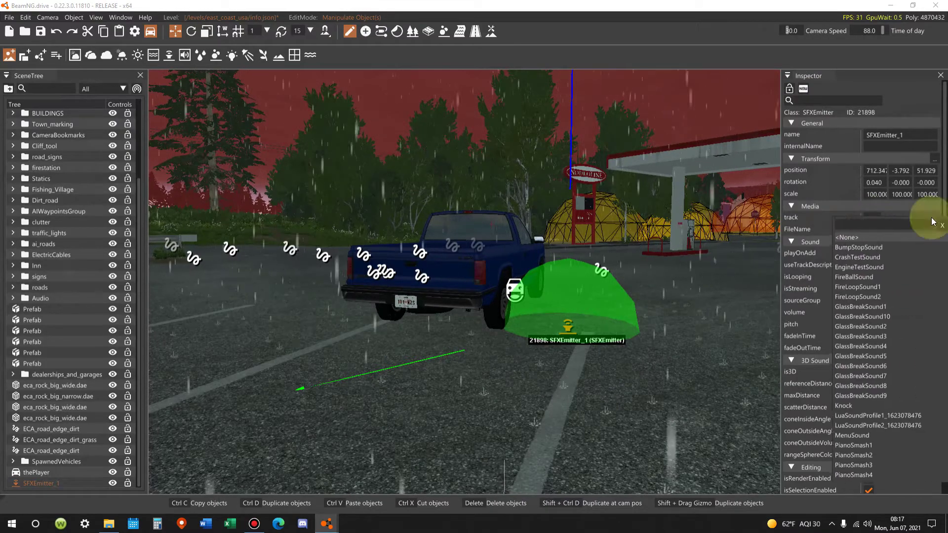
drag(899, 213, 712, 129)
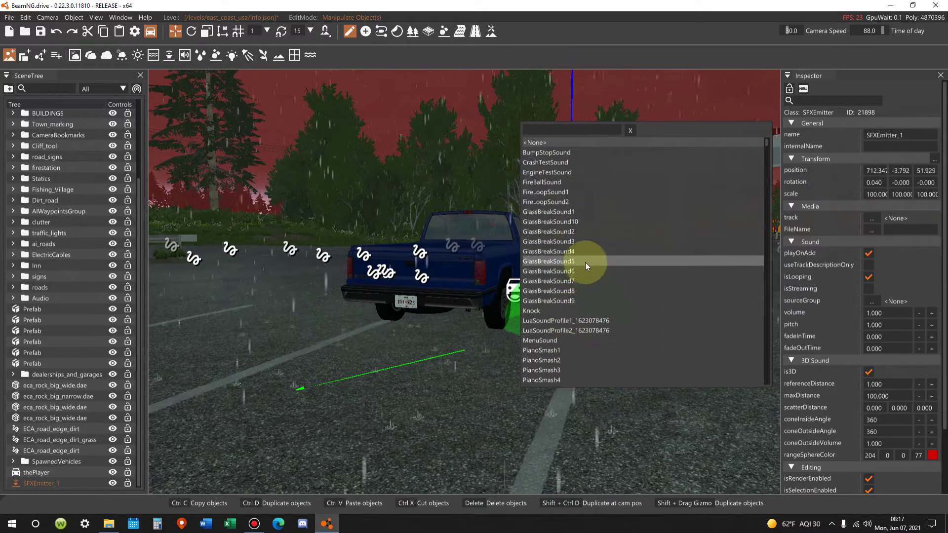
scroll(585, 262, down, 2)
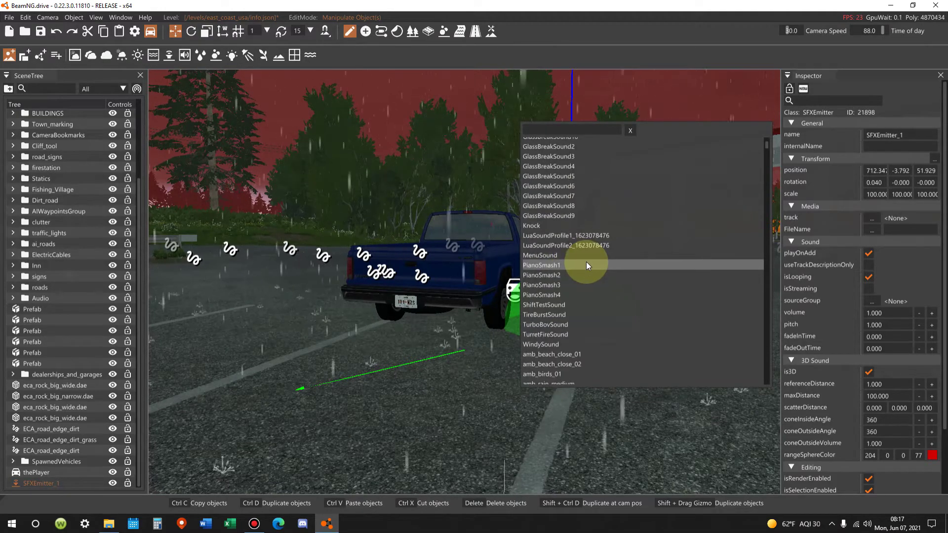
scroll(585, 261, down, 1)
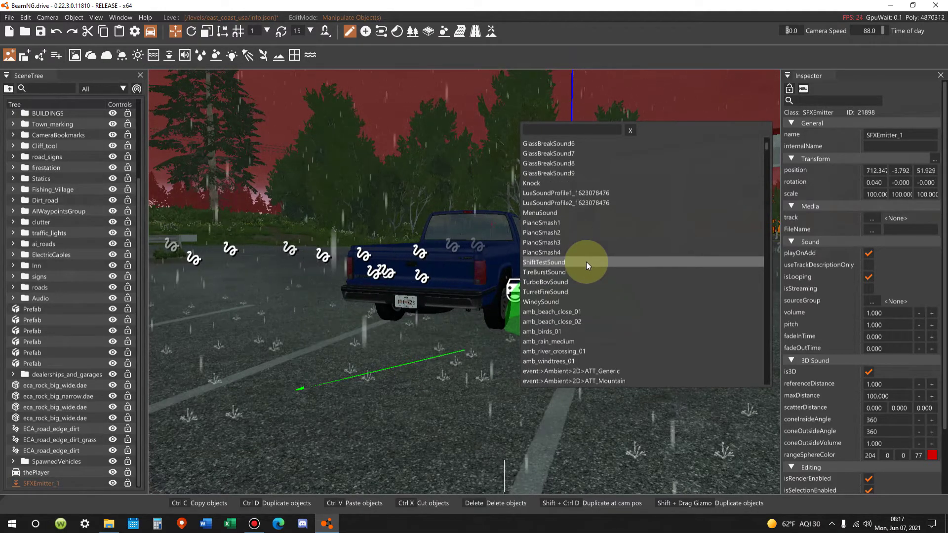
scroll(588, 261, down, 1)
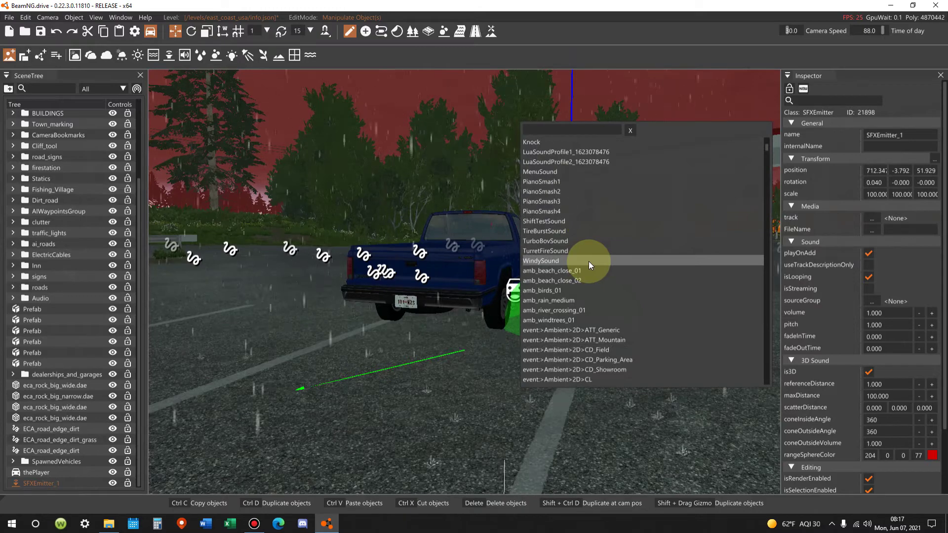
scroll(589, 261, down, 1)
scroll(590, 262, down, 2)
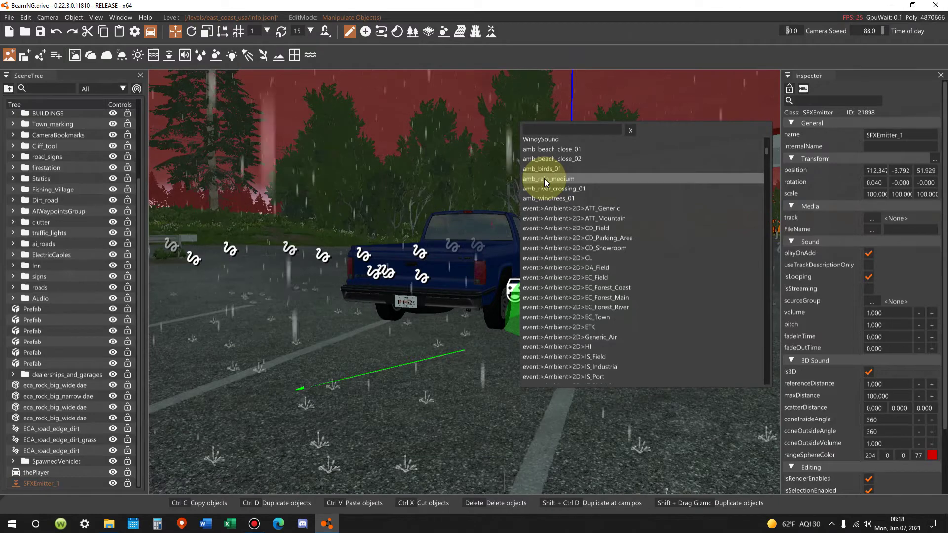
click(544, 178)
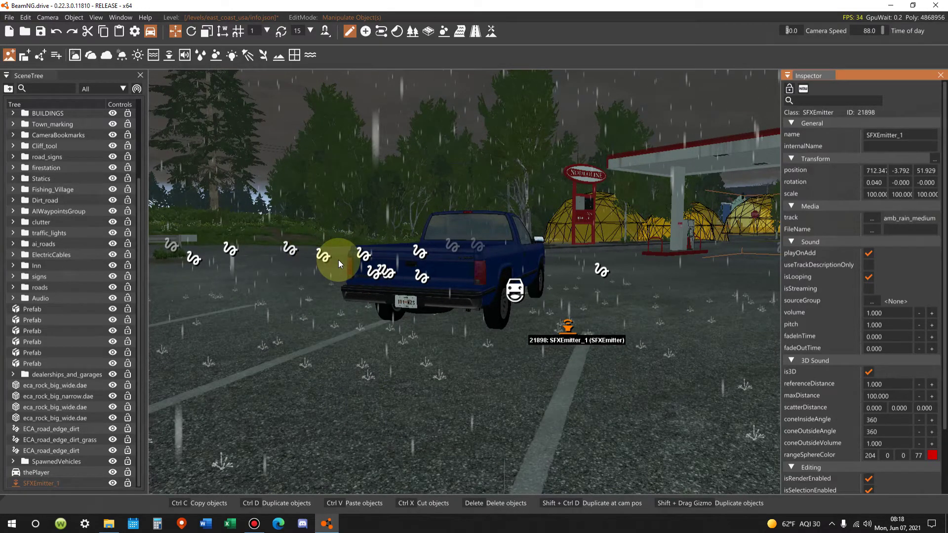
Exit the editor, lower Master Vol. in the Audio options to 30, and resume driving.
key(F11)
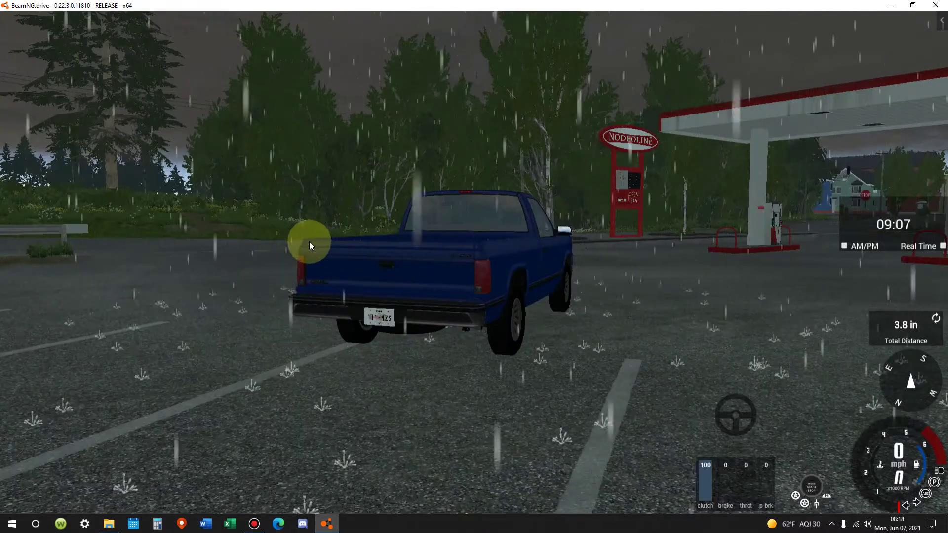
key(Escape)
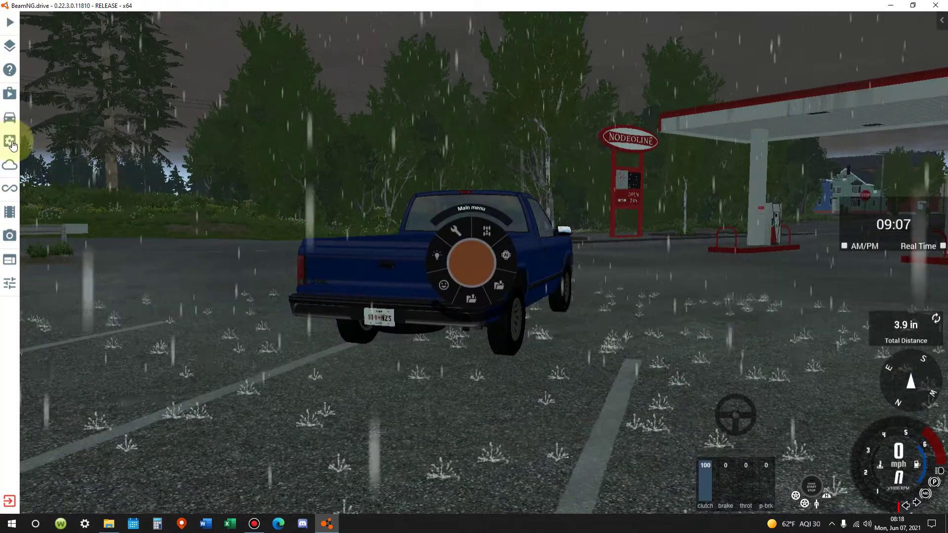
click(10, 283)
click(52, 127)
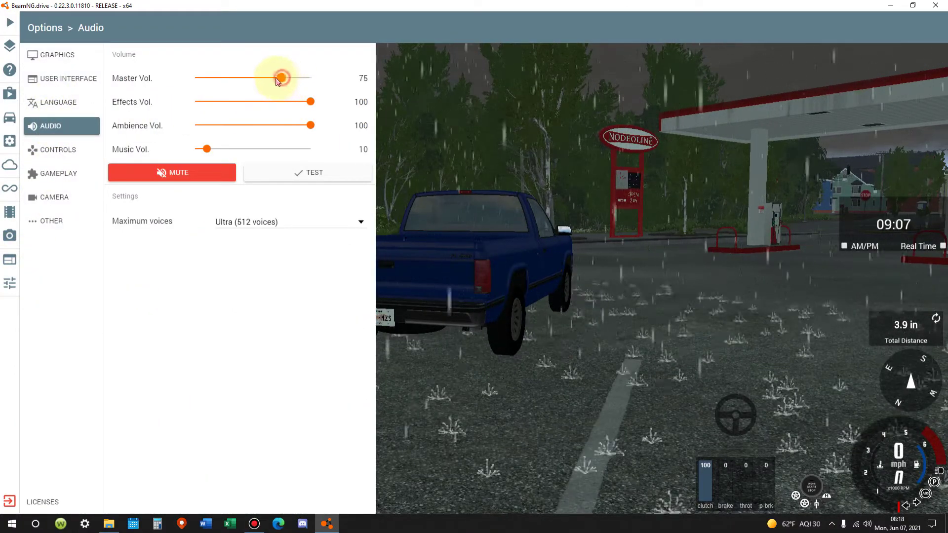
drag(278, 81, 235, 83)
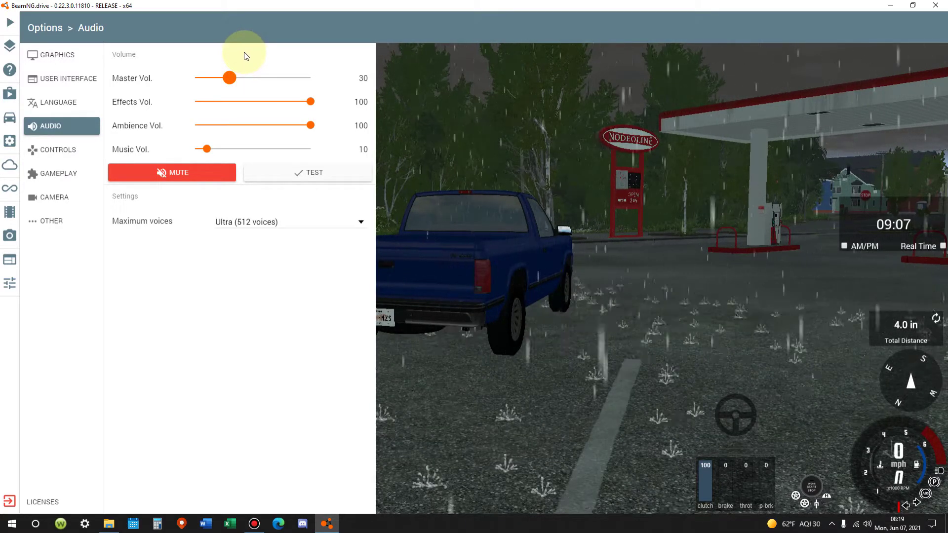
click(7, 24)
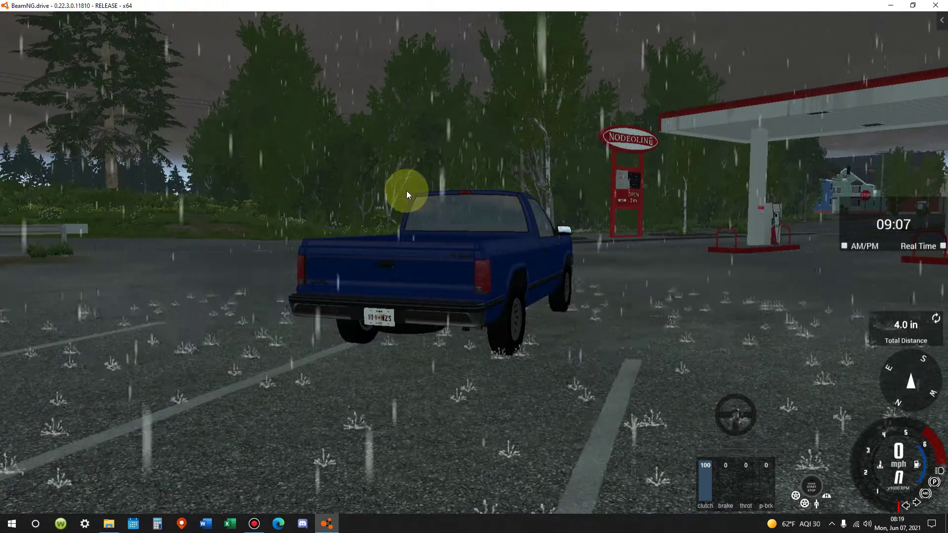
View the rain from the driver's seat and from behind the pickup, then reopen the World Editor.
key(c)
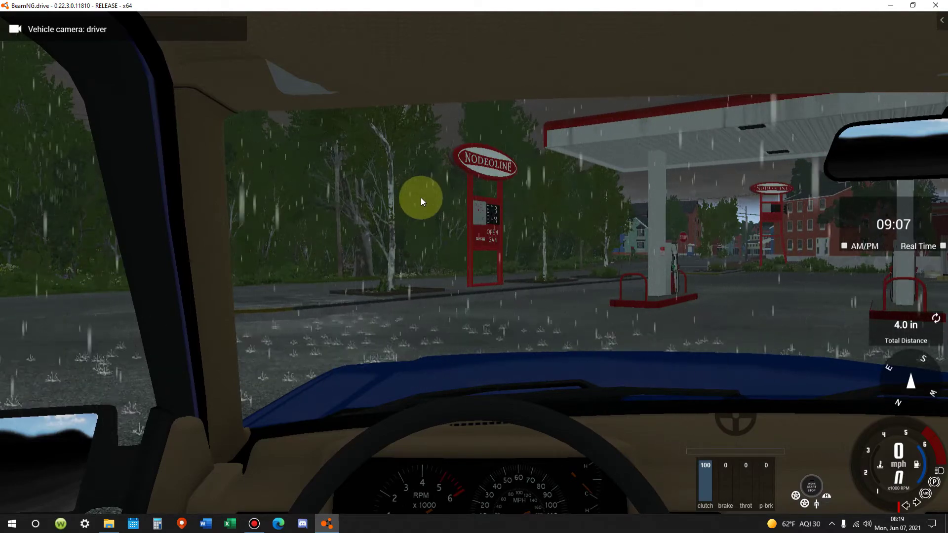
key(c)
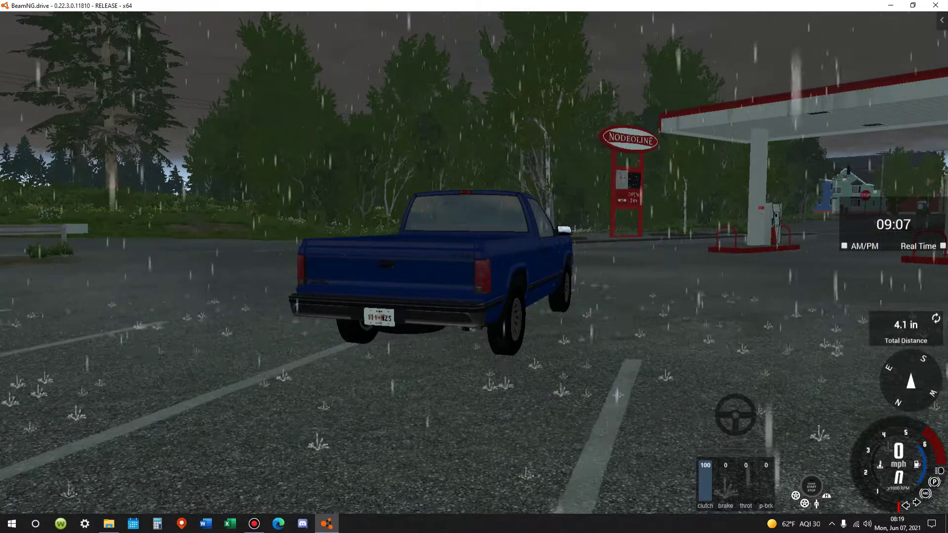
key(F11)
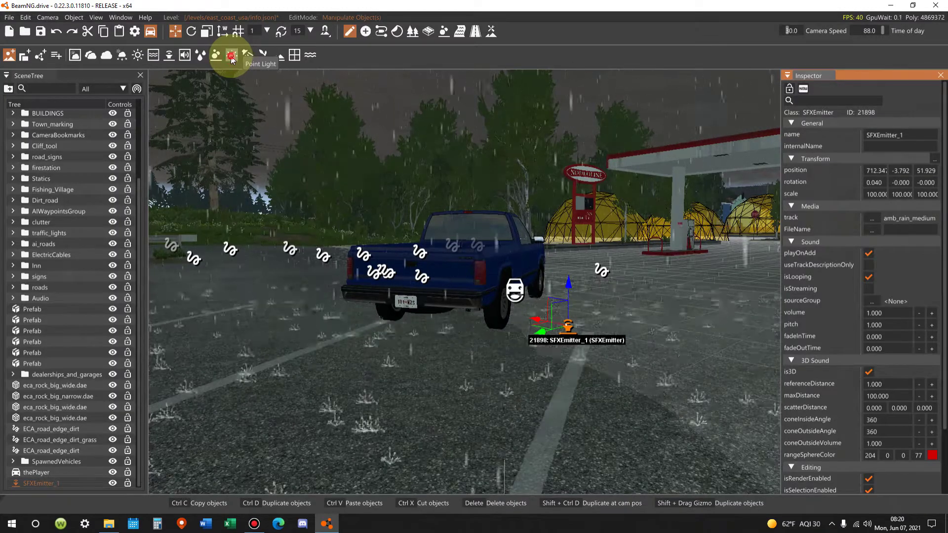
Place PointLight_1 beside the pickup near the gas station and lower it slightly.
click(231, 55)
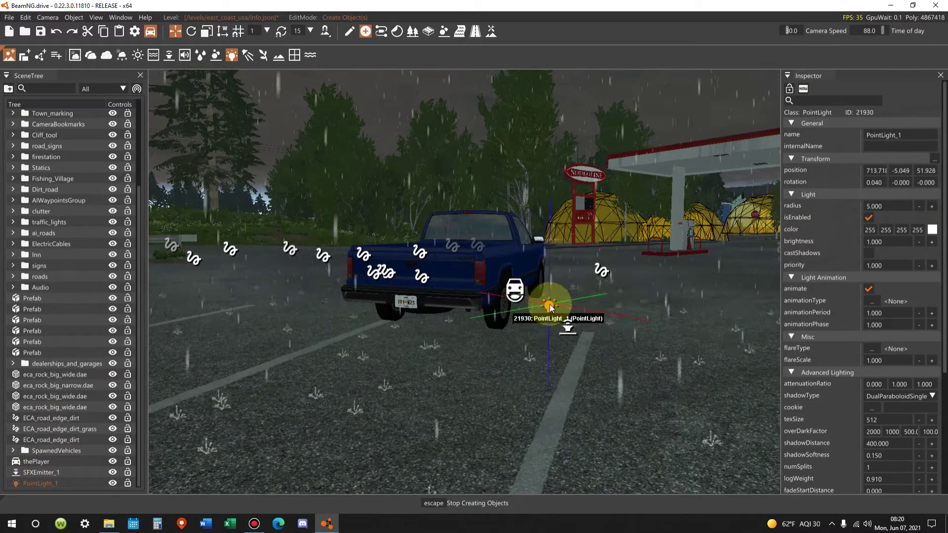
click(625, 176)
drag(625, 142, 630, 255)
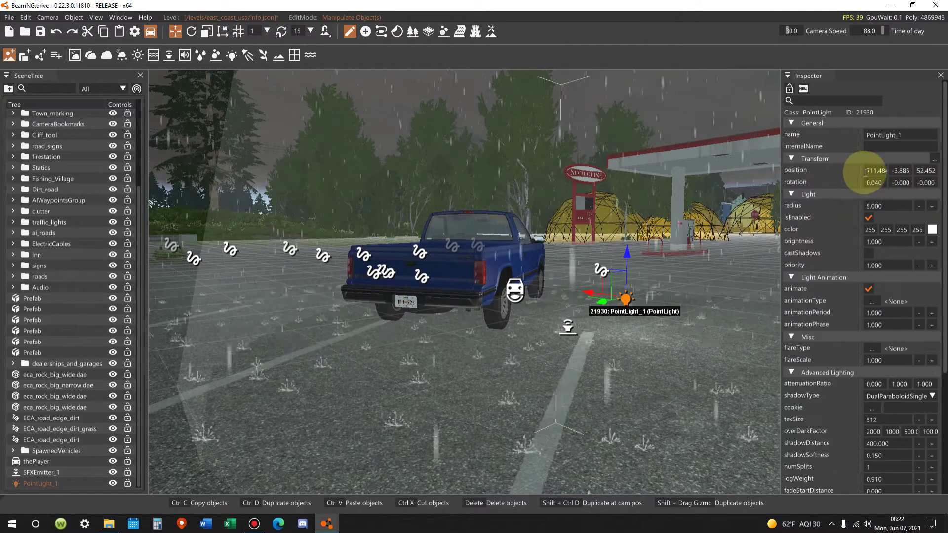
Move PointLight_1 to position 714.832, -15.413, 105.862 in the widened Inspector.
mouse_move(782, 222)
mouse_down()
mouse_move(724, 222)
mouse_move(768, 223)
mouse_up()
click(874, 170)
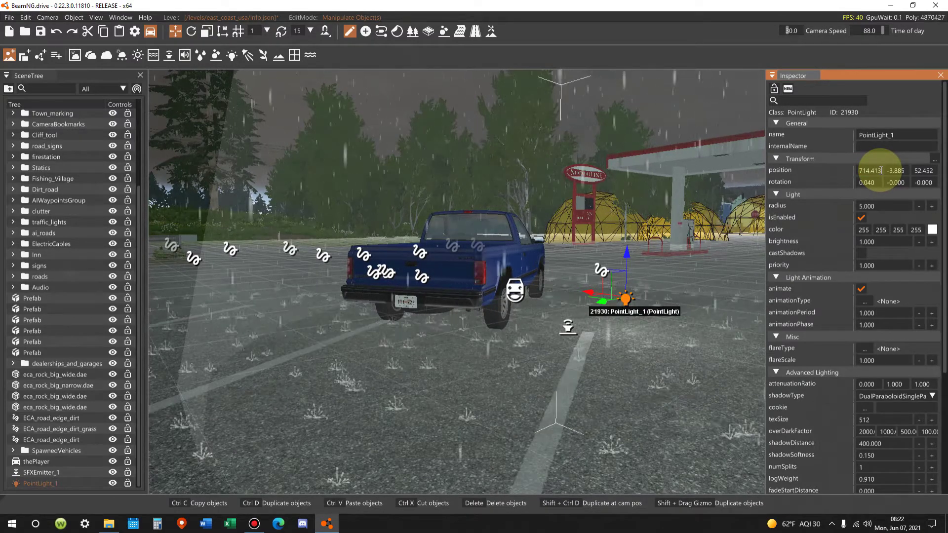
key(Return)
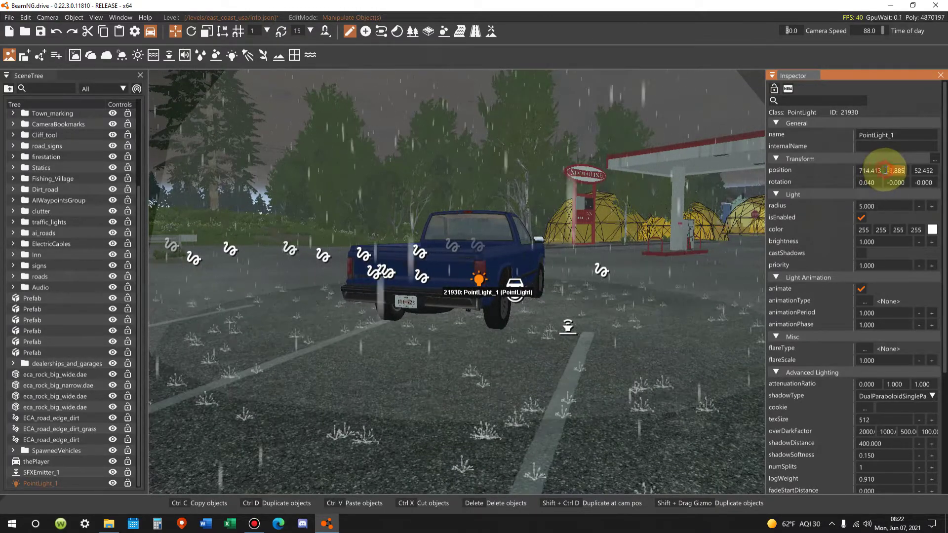
drag(885, 170, 903, 170)
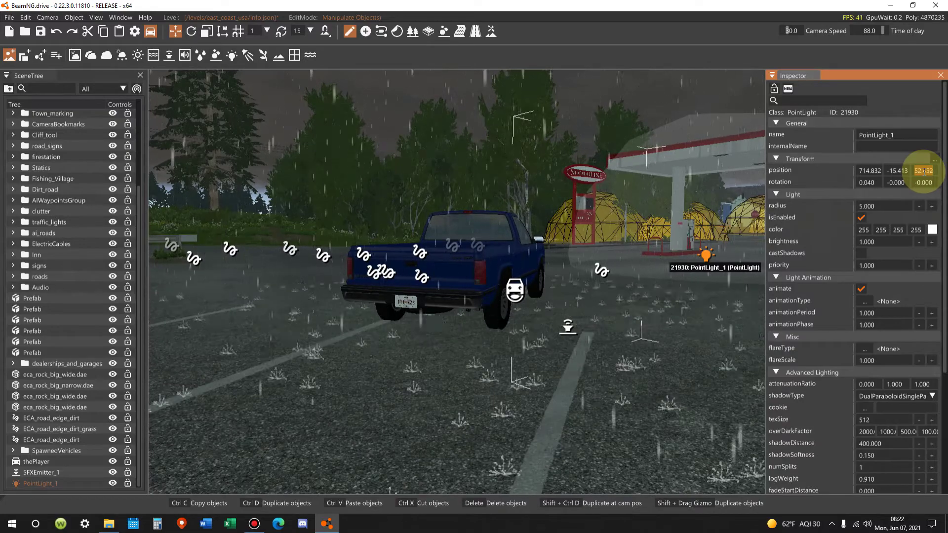
text(105)
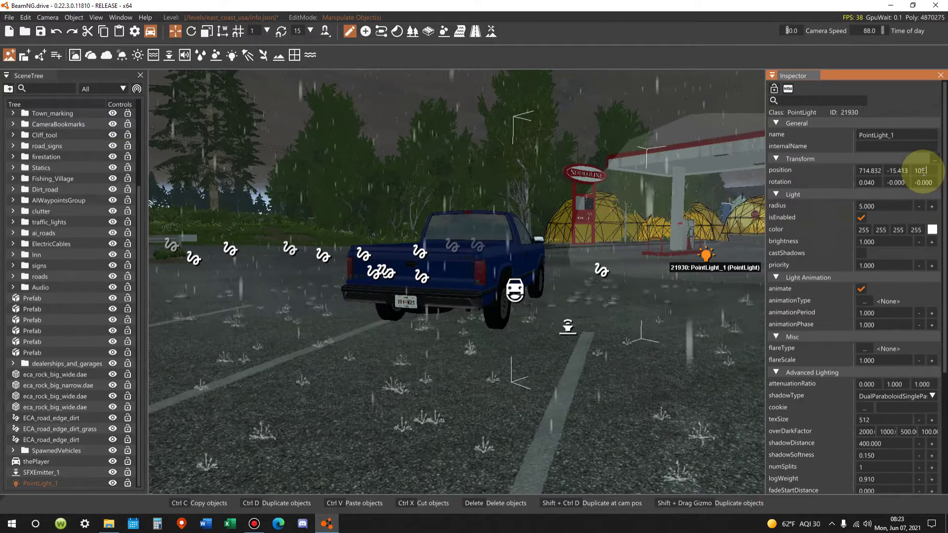
text(.862)
key(Return)
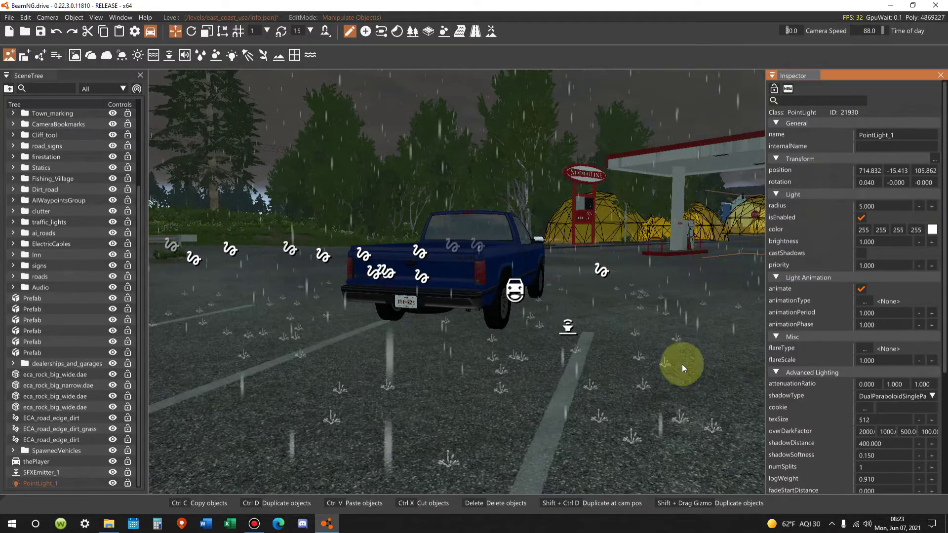
Fly the camera back and tilt it up to look at the raised light.
right_drag(568, 410, 588, 306)
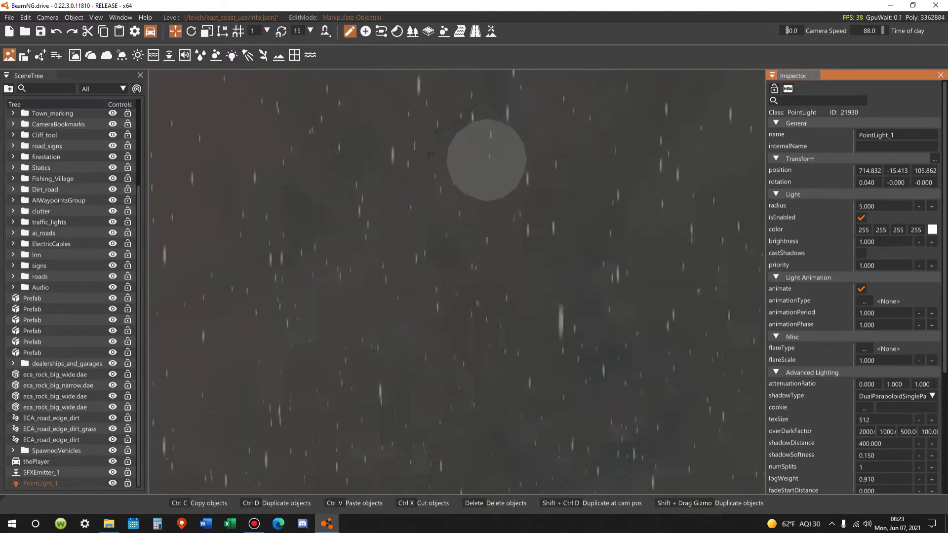
key(w)
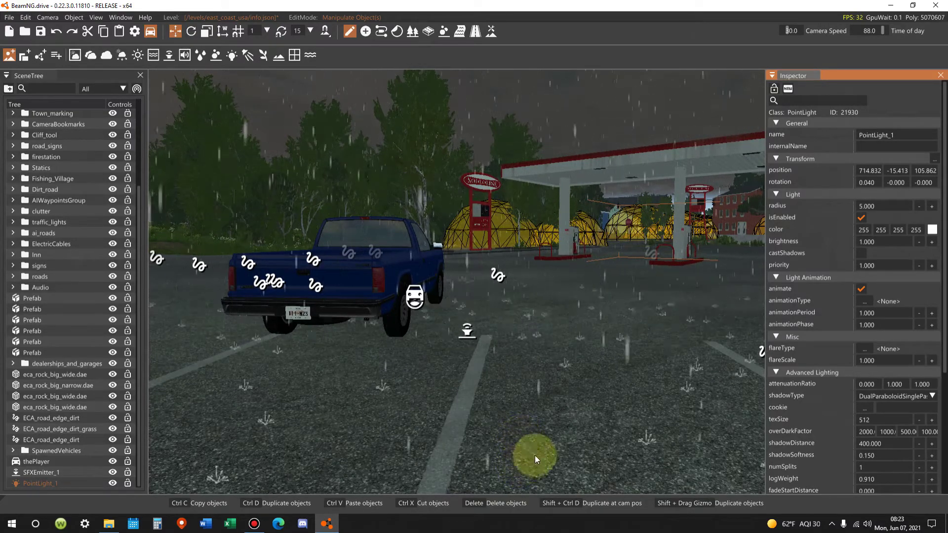
right_drag(570, 424, 570, 311)
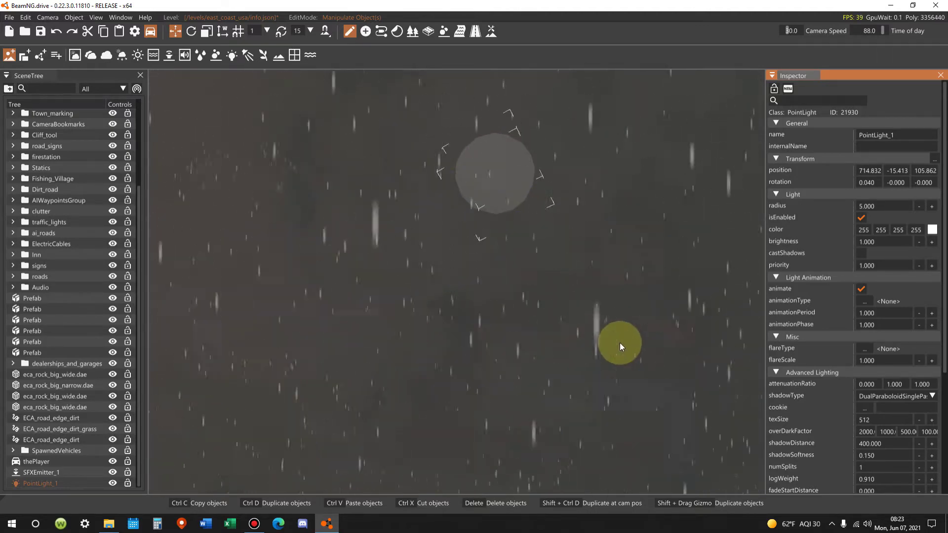
Set PointLight_1's radius to 2500 and view it lighting the rainy sky.
key(s)
right_drag(620, 343, 620, 402)
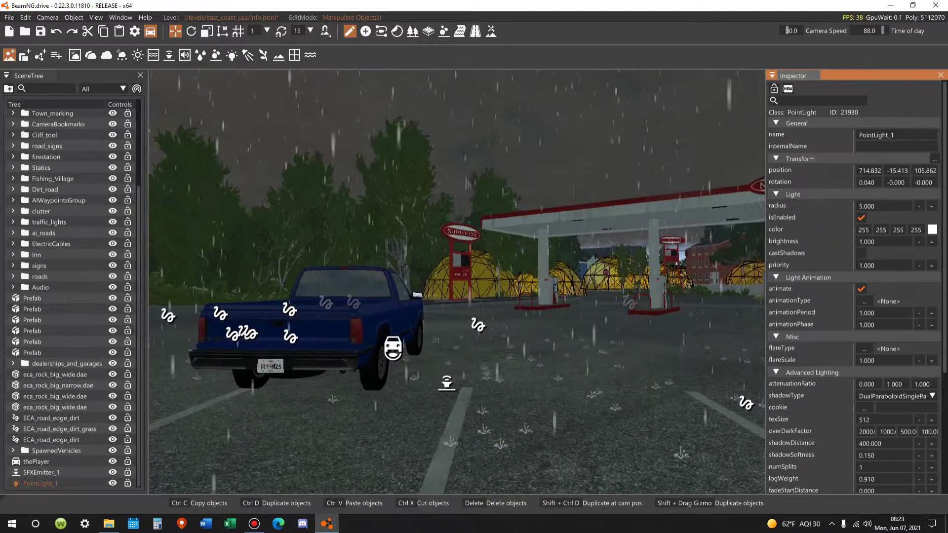
double_click(879, 206)
text(2500)
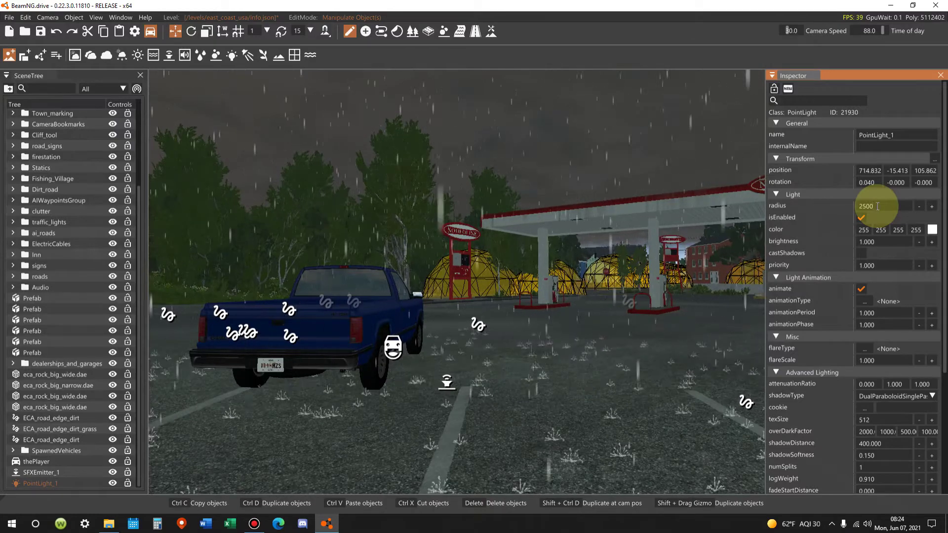
key(Return)
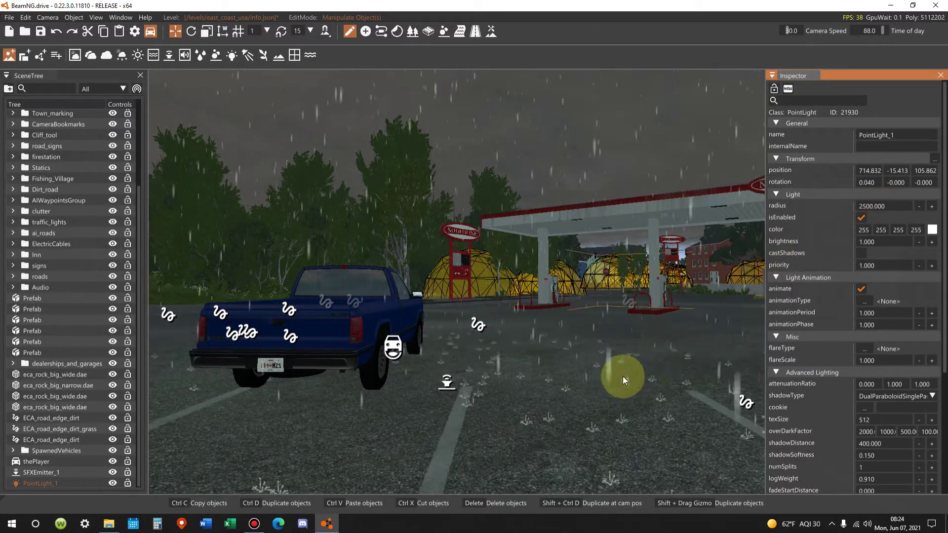
right_drag(592, 384, 494, 378)
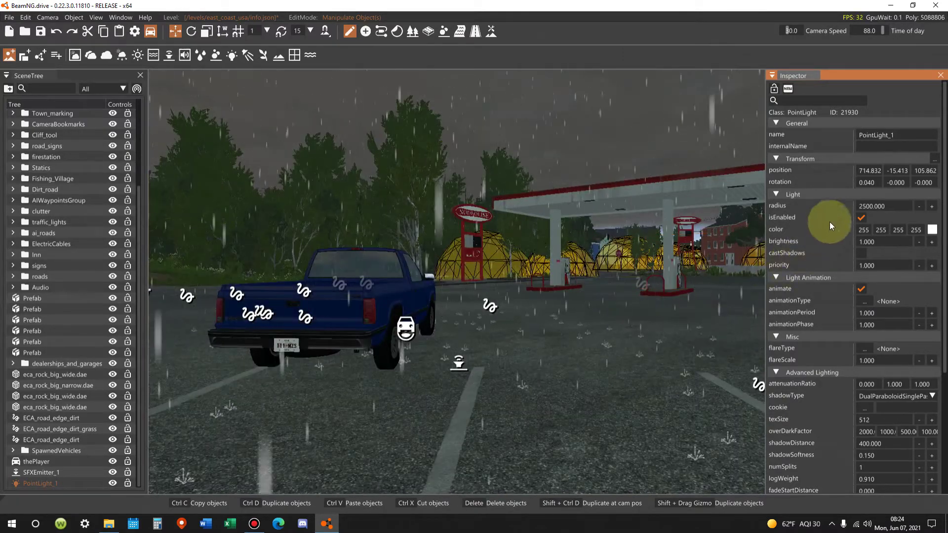
Change the light's colour to a pale cyan-blue of 215, 248, 255.
click(870, 228)
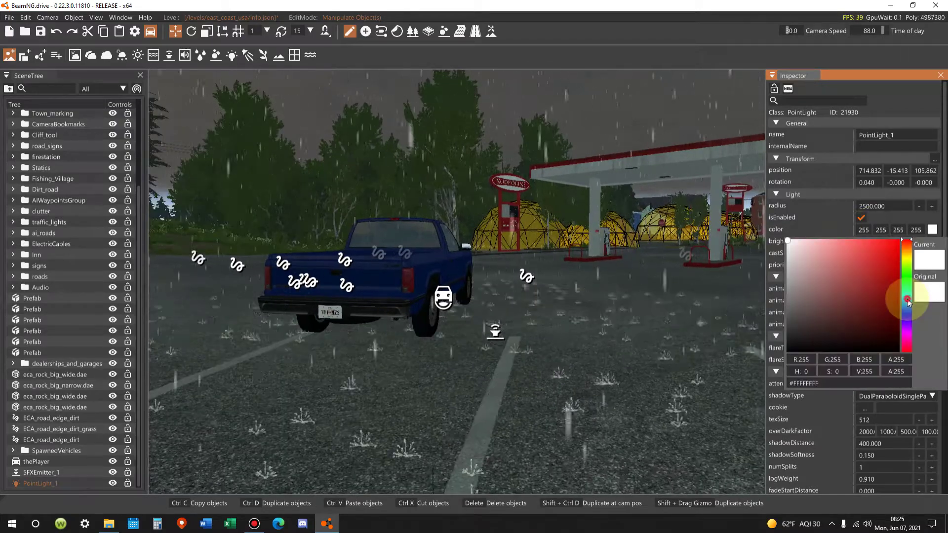
click(908, 301)
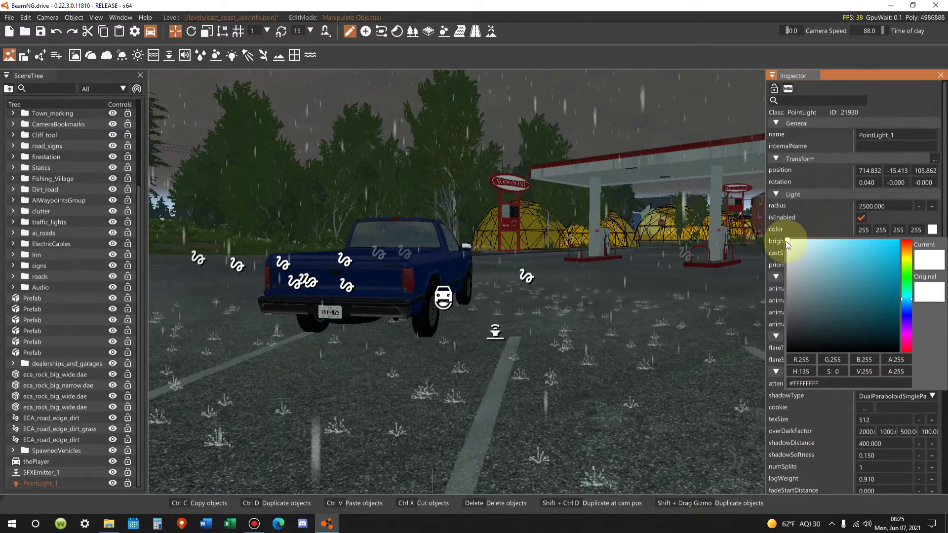
drag(788, 240, 804, 237)
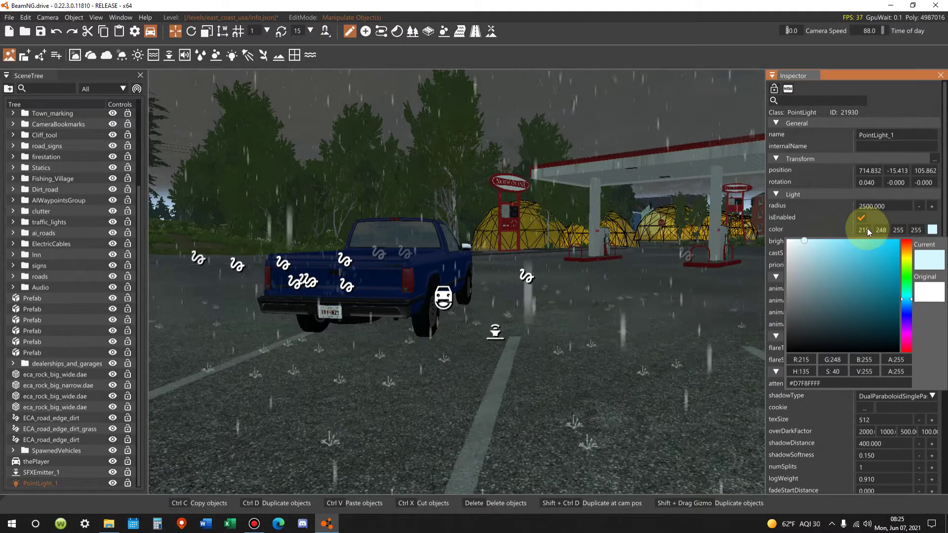
click(824, 196)
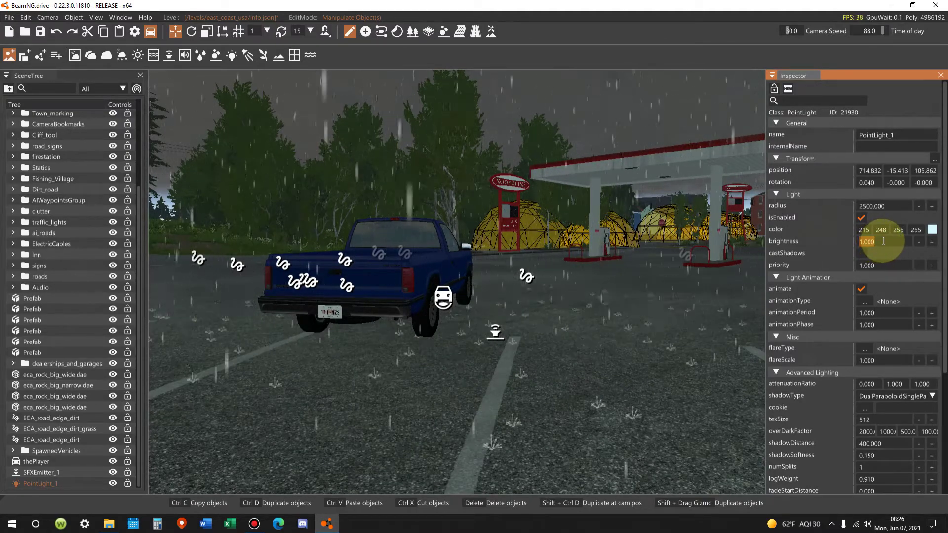
Enter 1000000 as the point light's brightness.
text(1)
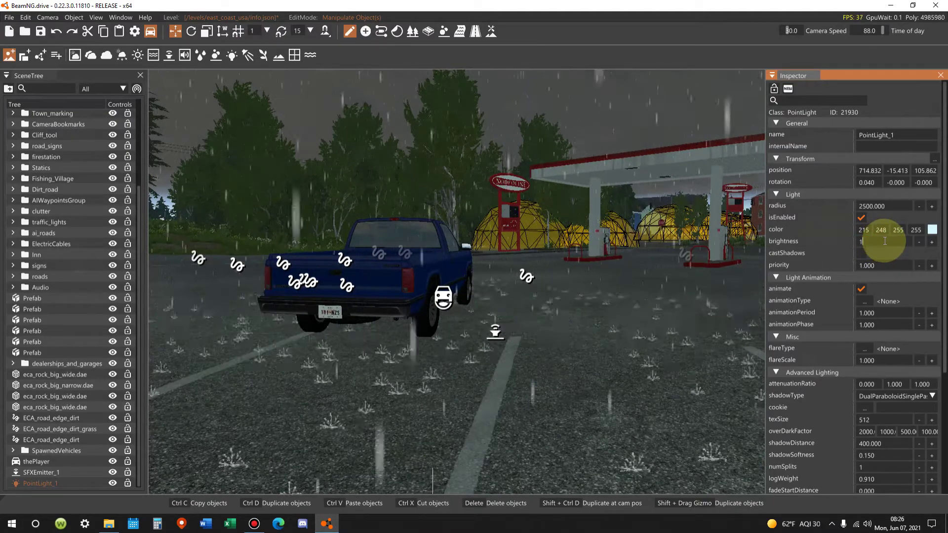
text(000000)
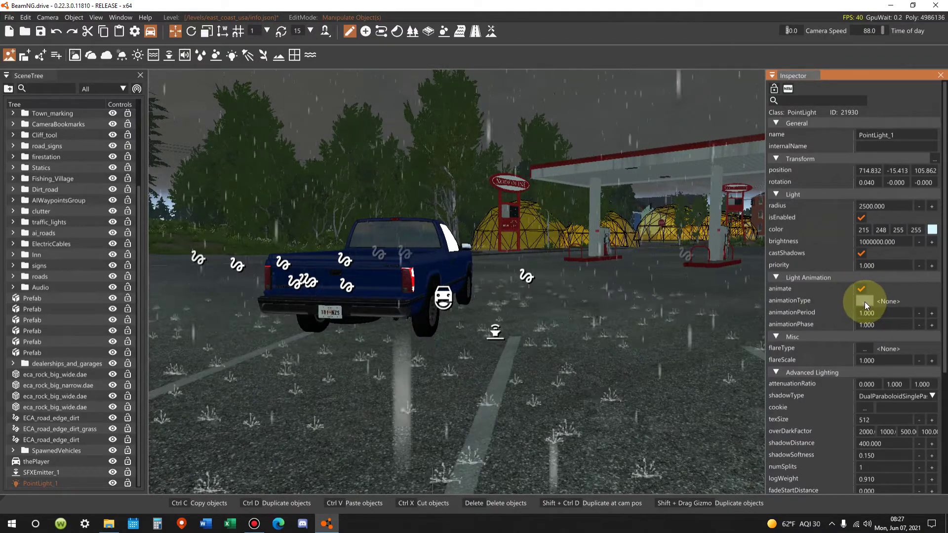
Choose LightningLightAnim as the point light's animation type.
click(864, 301)
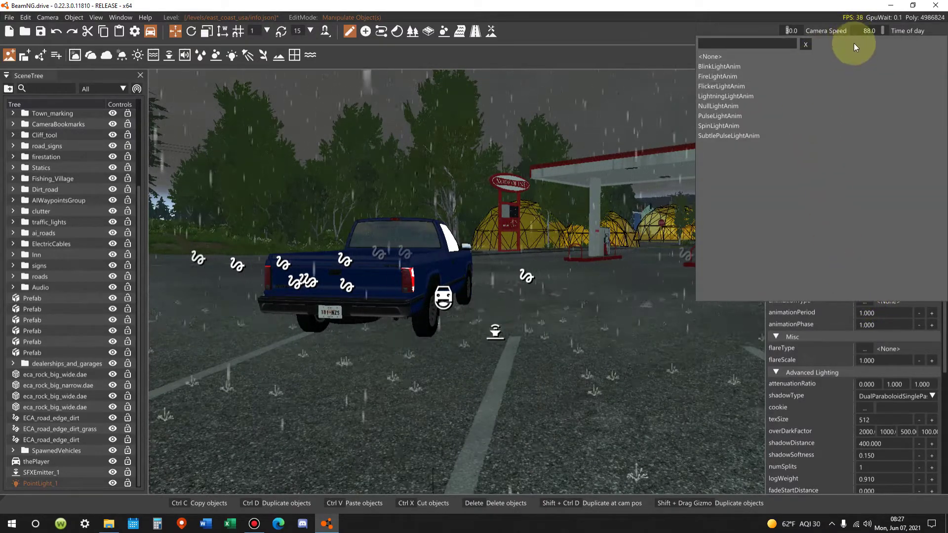
drag(854, 43, 667, 101)
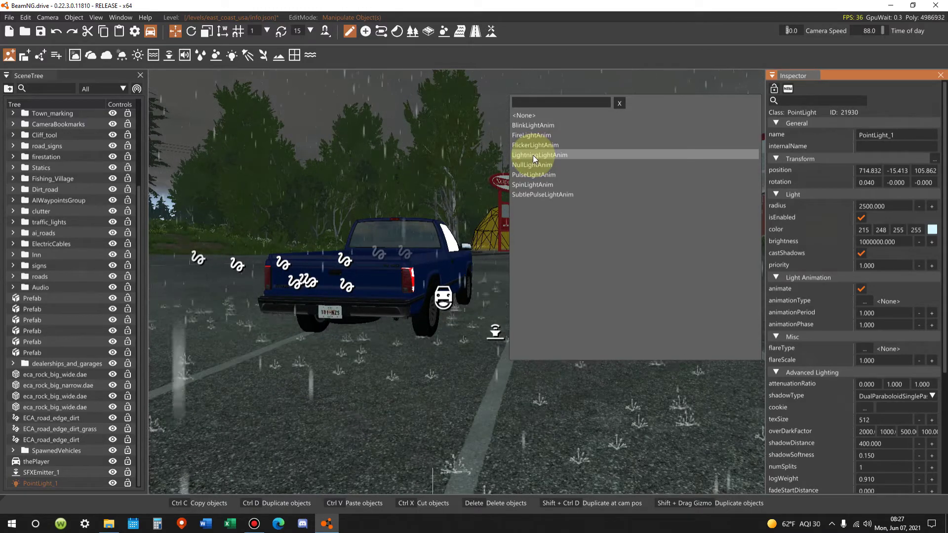
click(532, 155)
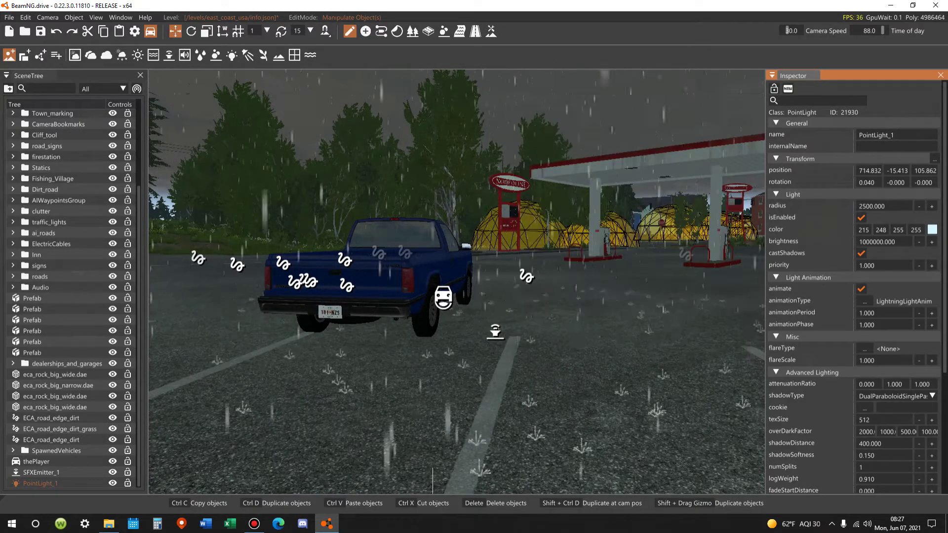
Set the lightning animationPeriod to 0.750, then scroll down to Advanced Lighting.
click(879, 314)
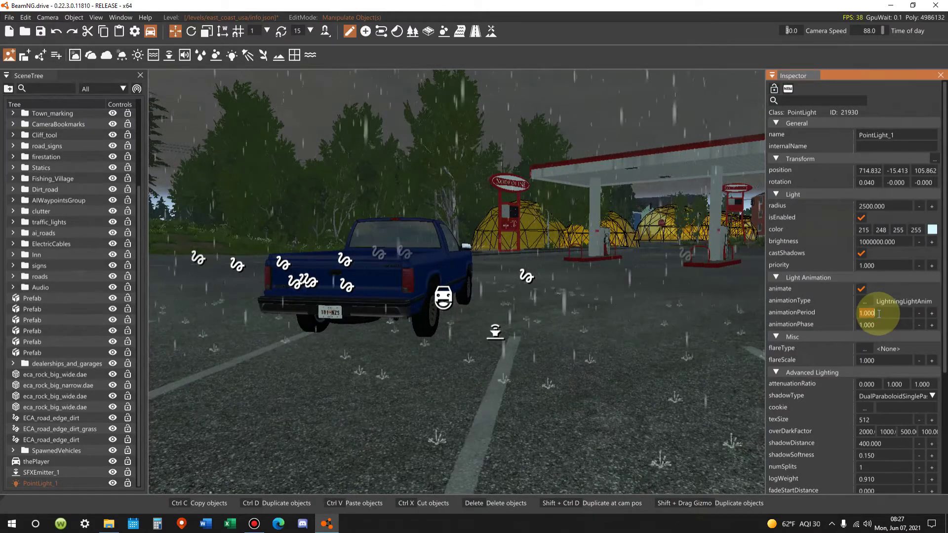
text(0.750)
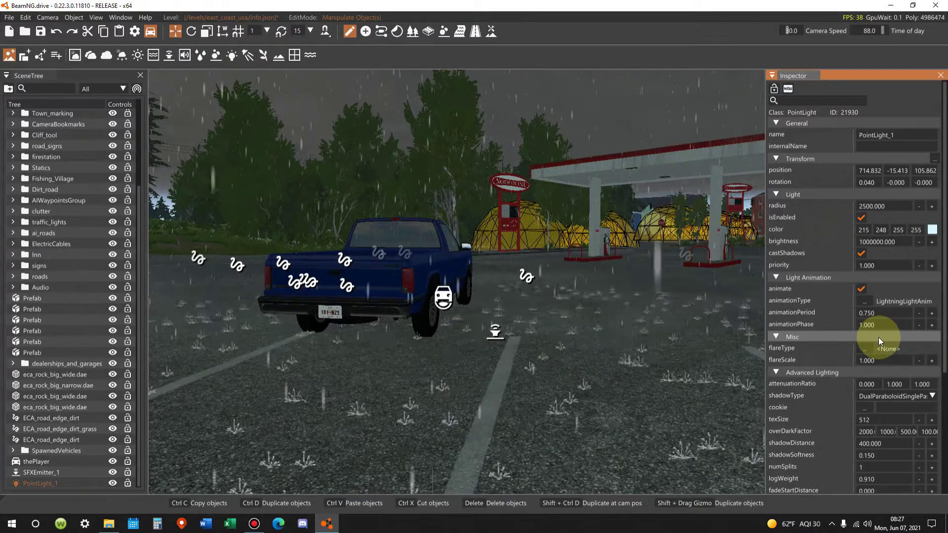
scroll(882, 378, down, 2)
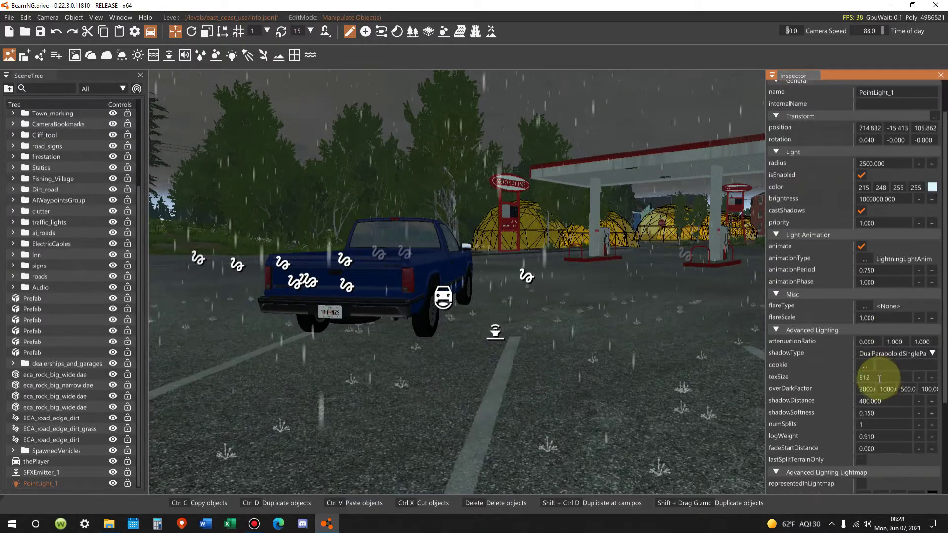
scroll(880, 373, down, 2)
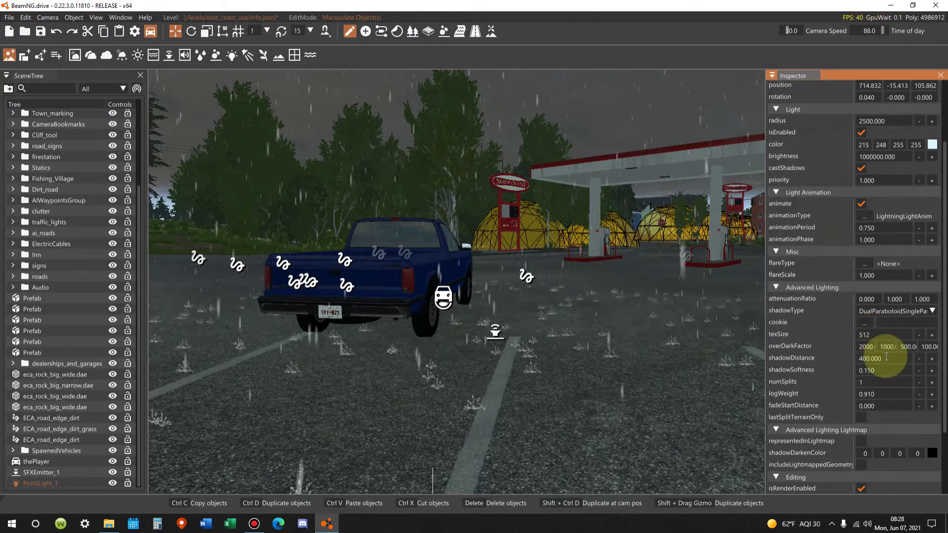
Enter 5000 as the light's shadowDistance, then scroll the Inspector back up.
text(500)
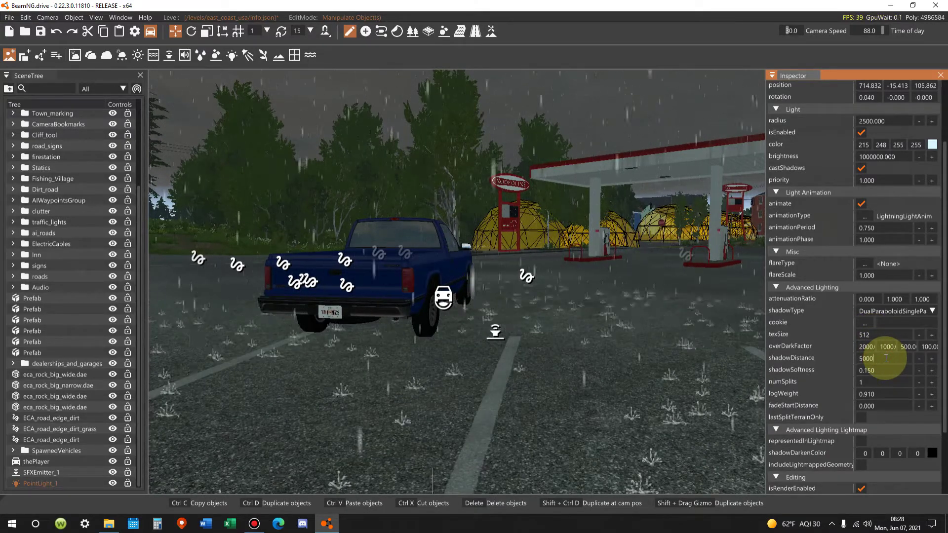
text(000)
key(Return)
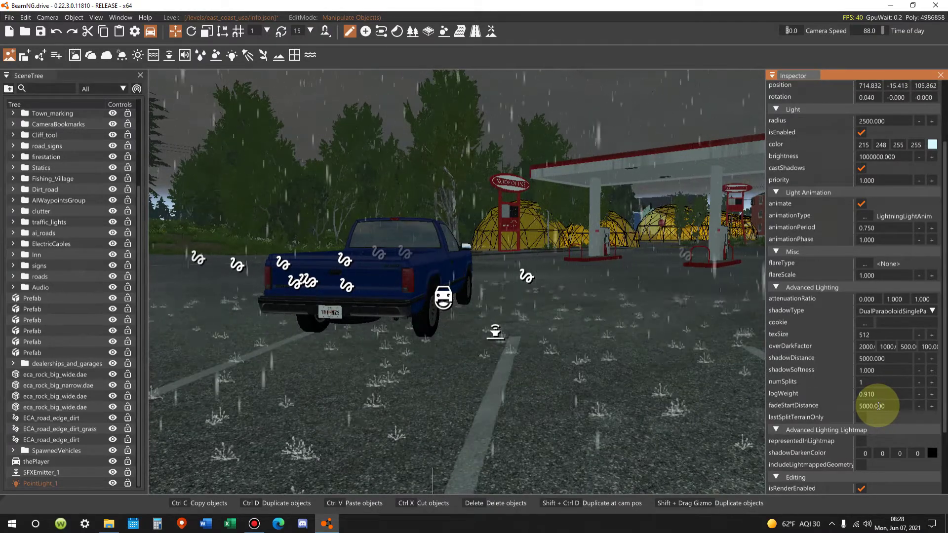
scroll(879, 399, up, 3)
right_drag(642, 296, 593, 256)
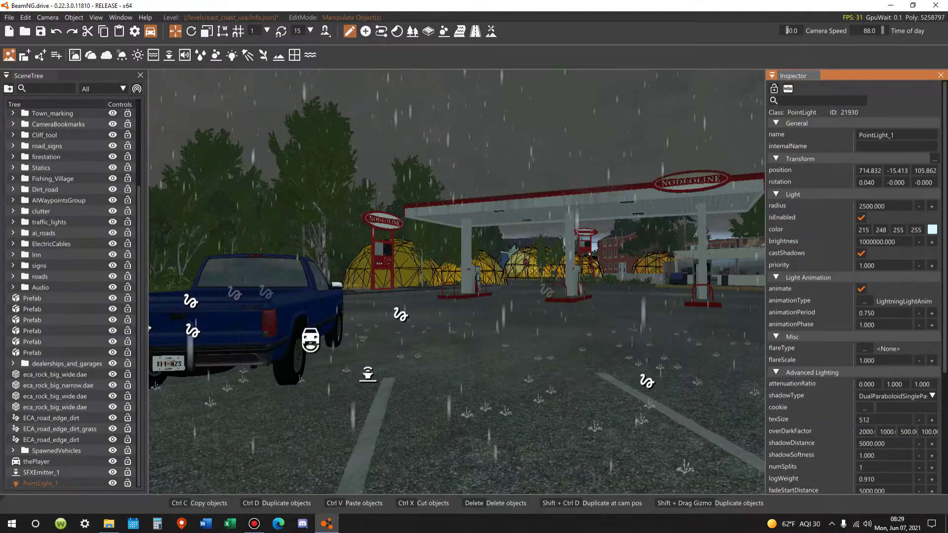
Save the level, retoggle the light's animation off and on, and minimise to the desktop.
click(9, 18)
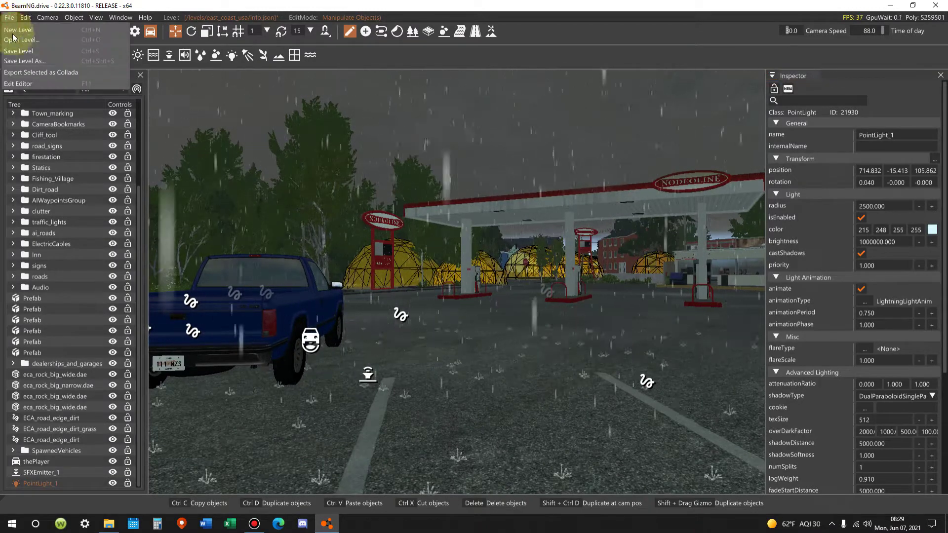
click(22, 55)
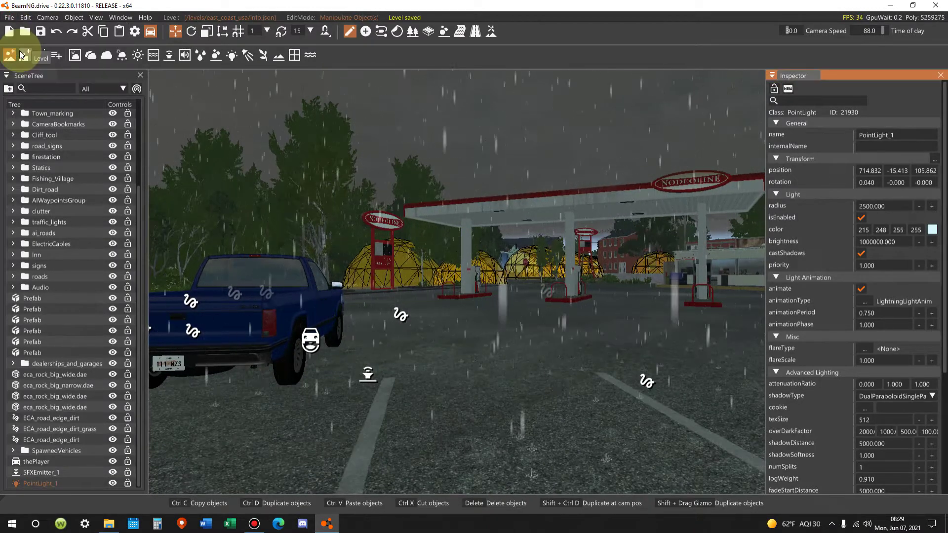
click(861, 289)
click(861, 289)
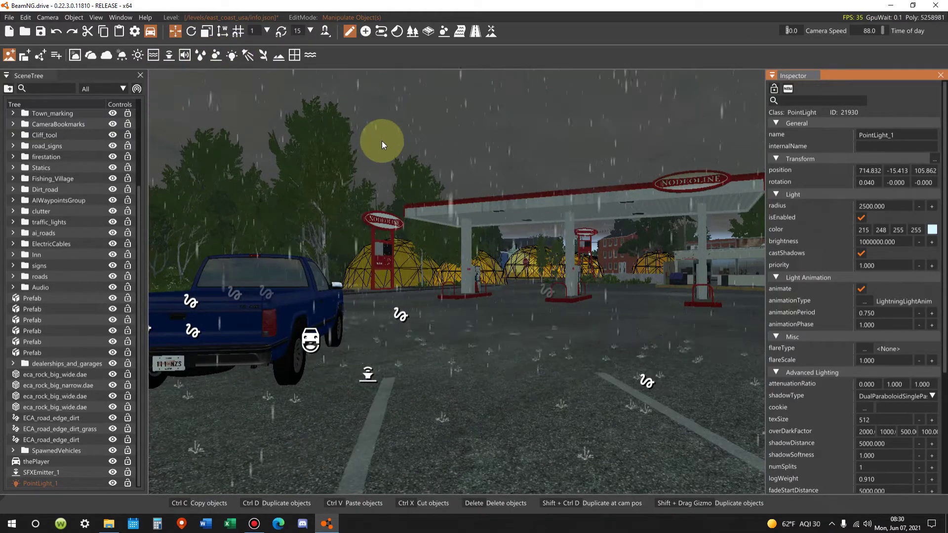
mouse_move(479, 330)
right_down()
mouse_move(484, 365)
mouse_move(487, 322)
right_up()
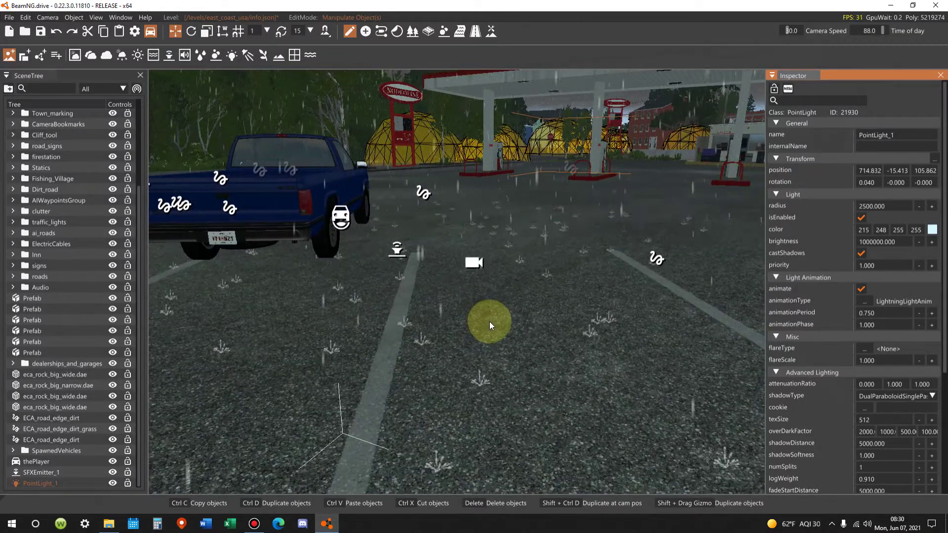
key(super+d)
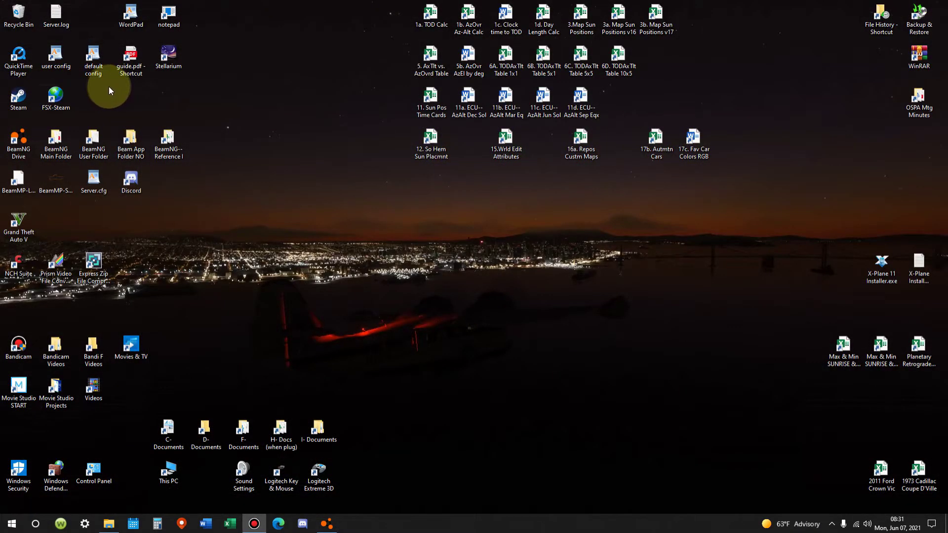
Open BeamNG User Folder > 0.22 > levels > east_coast_usa in File Explorer.
double_click(103, 145)
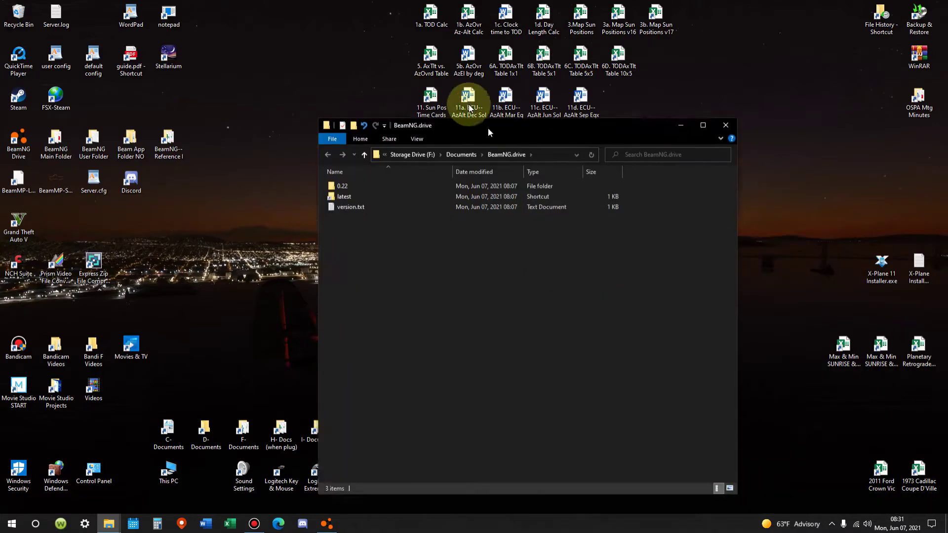
drag(488, 129, 444, 66)
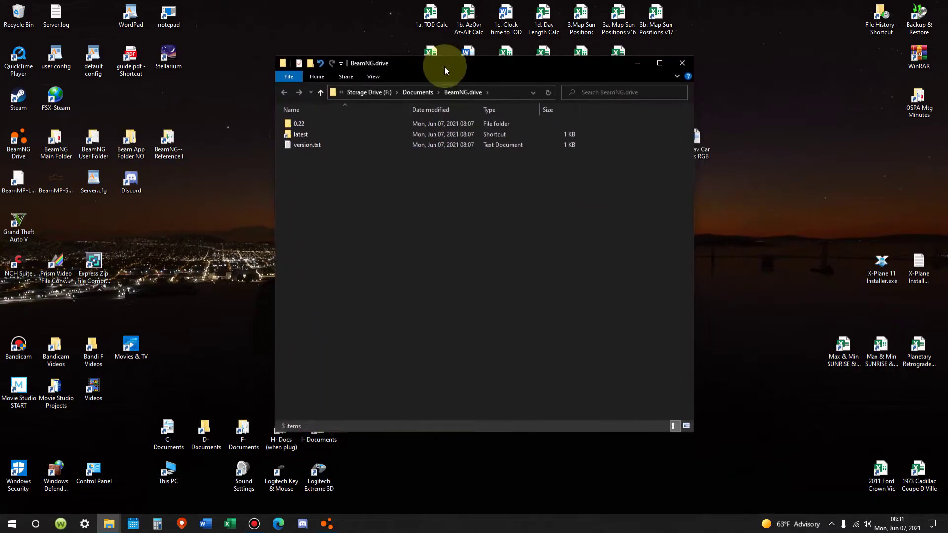
double_click(302, 124)
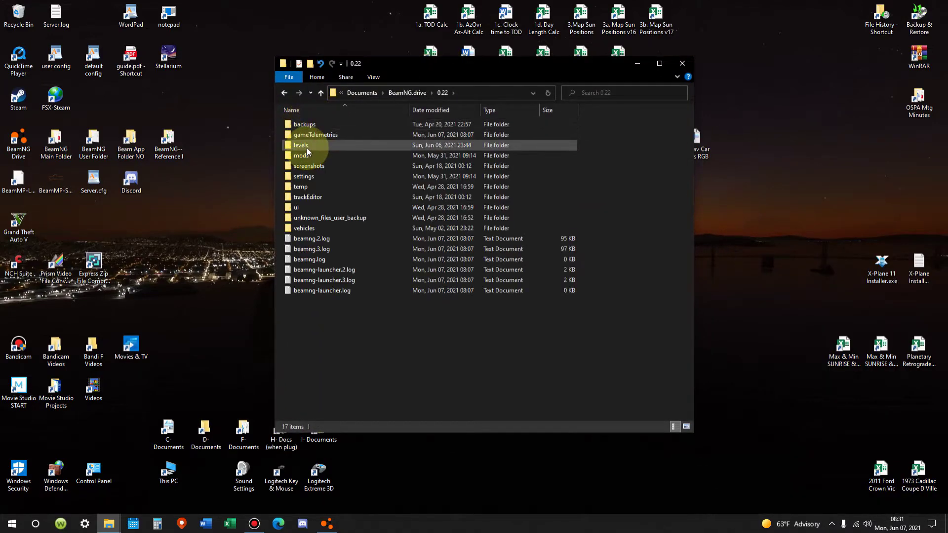
double_click(307, 146)
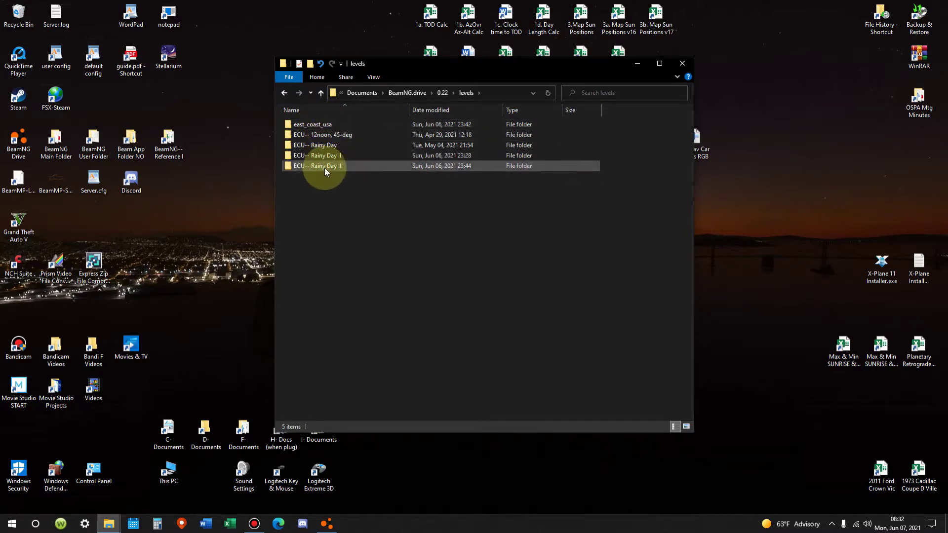
click(325, 126)
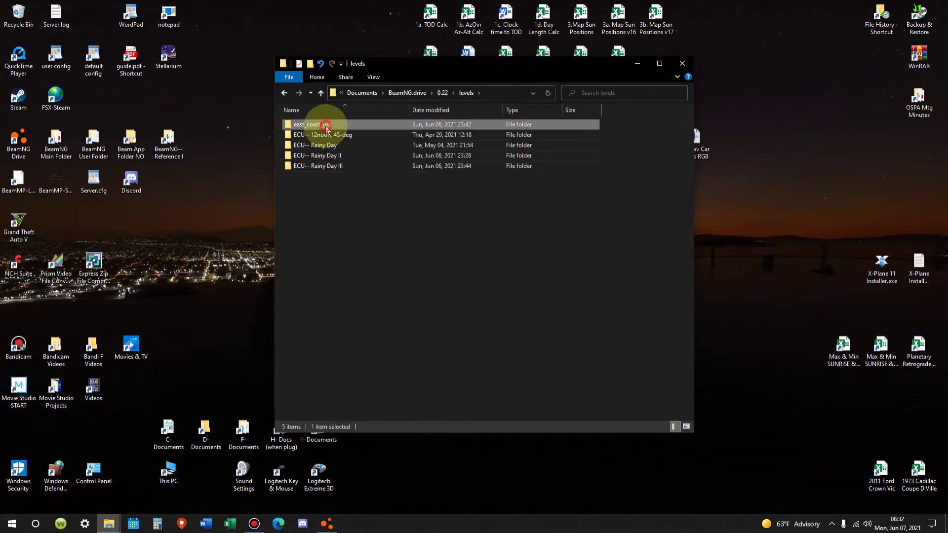
double_click(325, 126)
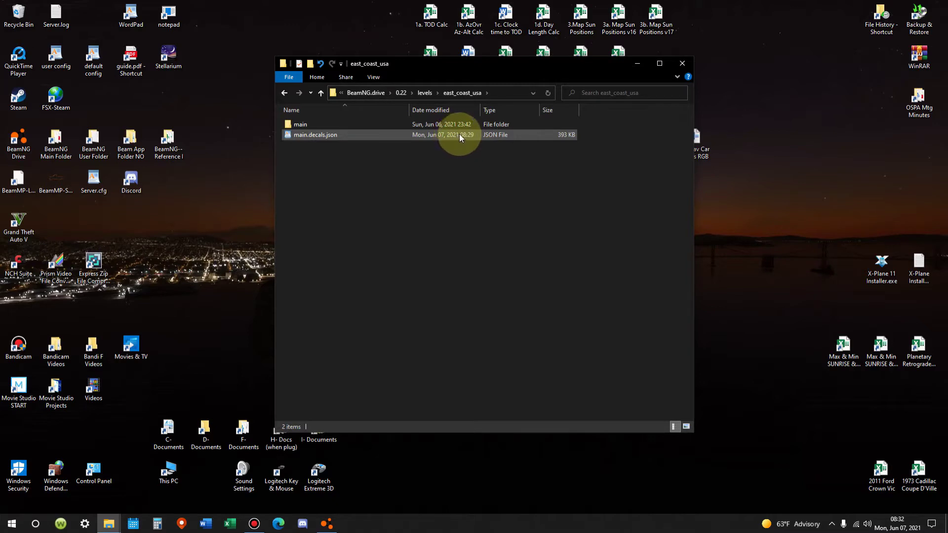
Check main.decals.json's modified date, then select the main folder.
click(306, 136)
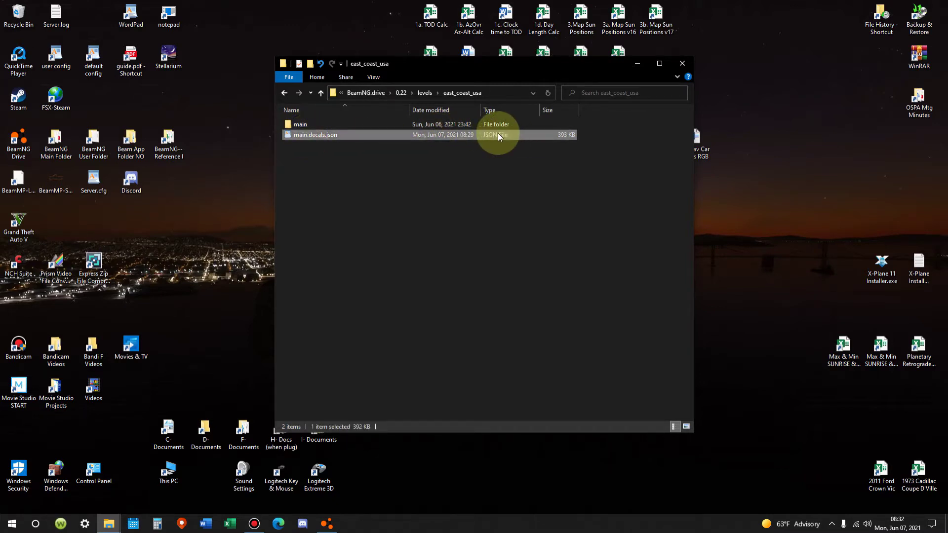
click(292, 126)
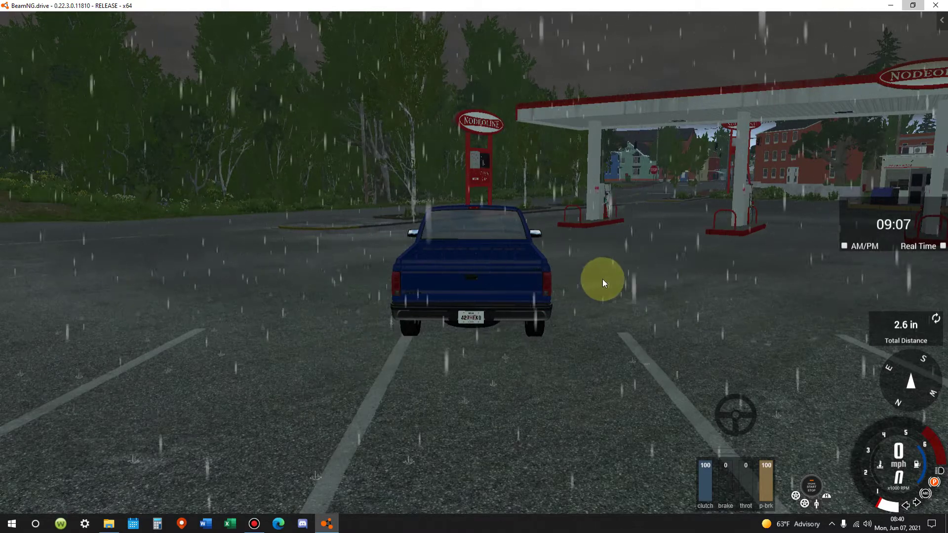
Fly the free camera past the price sign, crosswalk and bus stop to the church intersection.
key(shift+c)
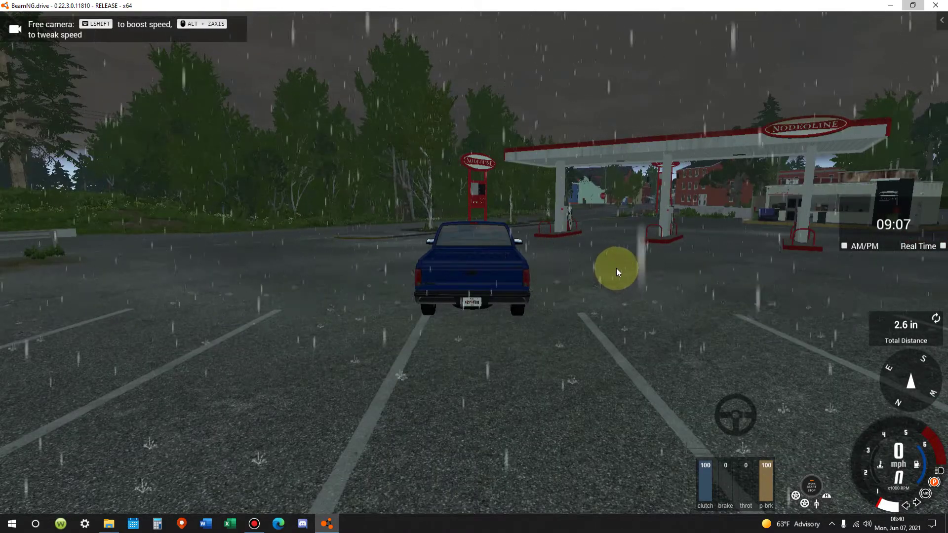
key(w)
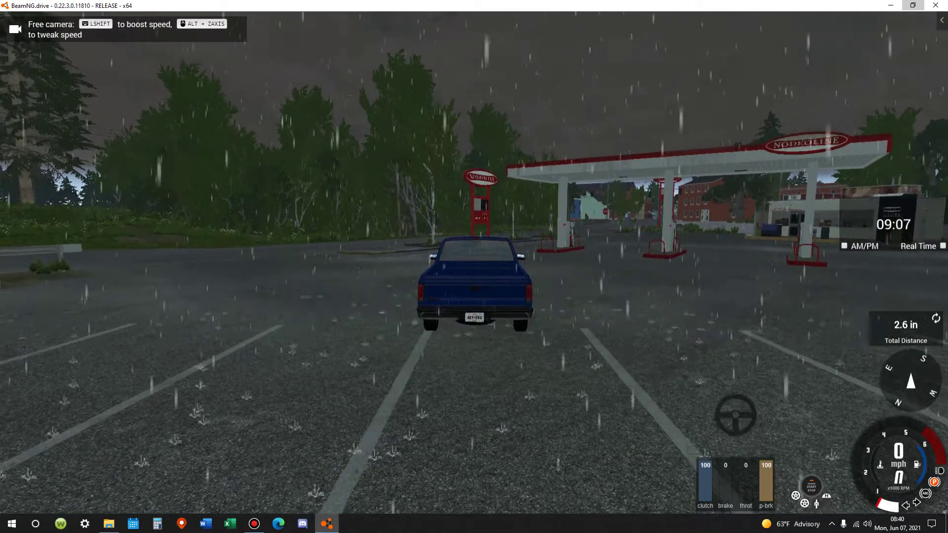
key(w)
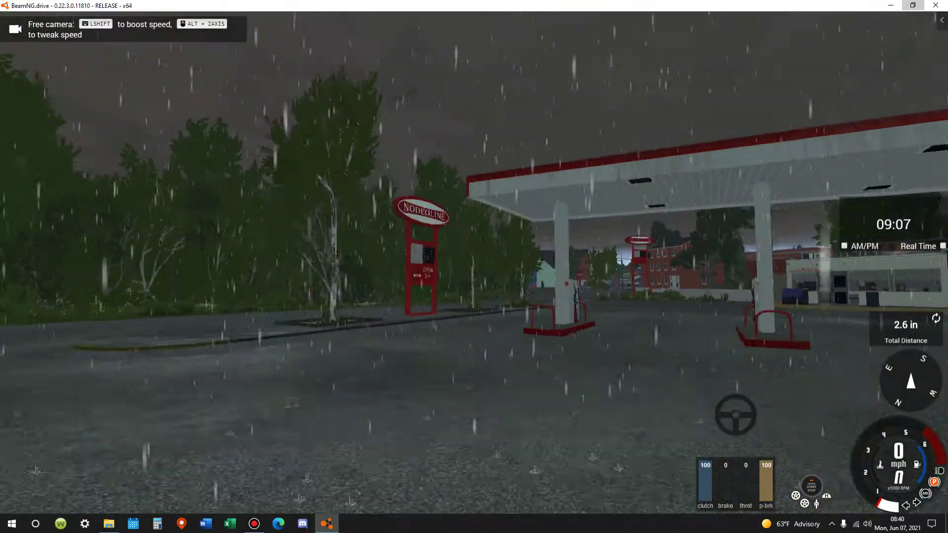
key(w)
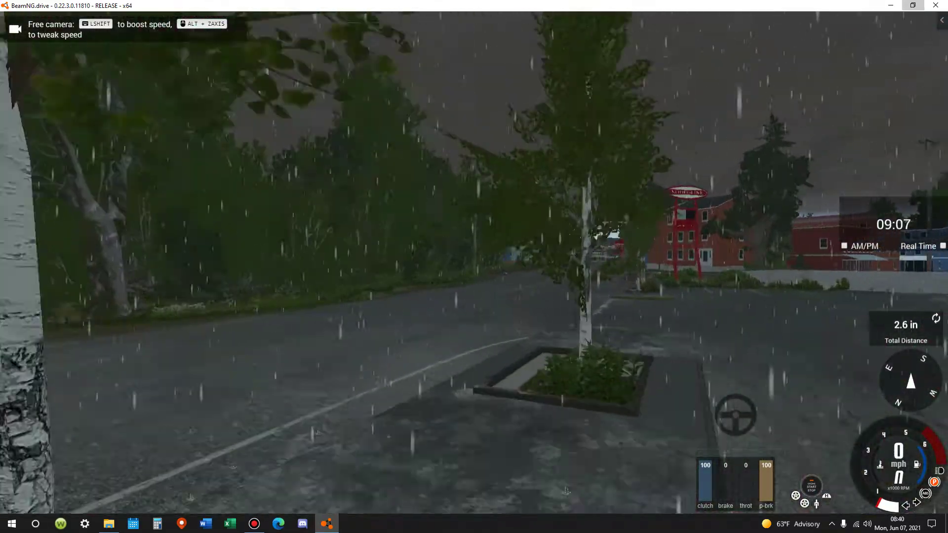
key(w)
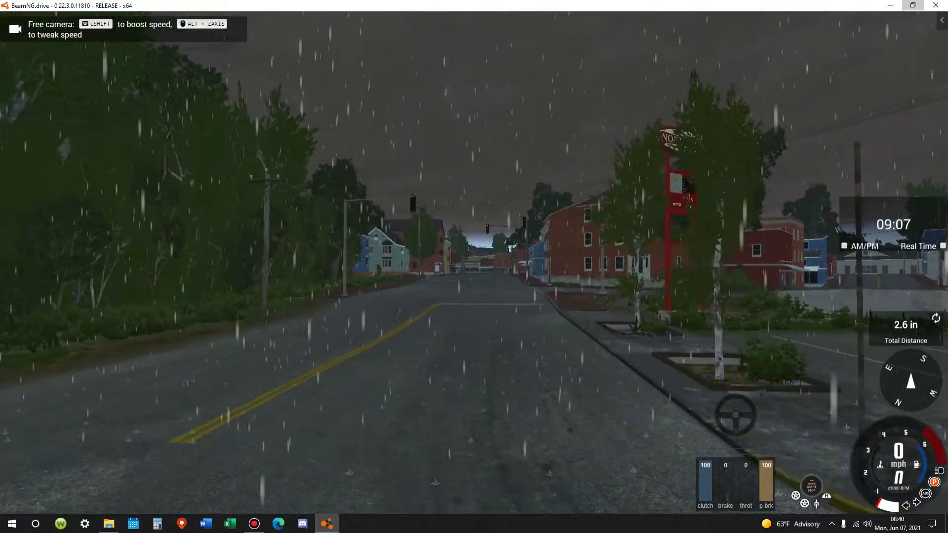
key(w)
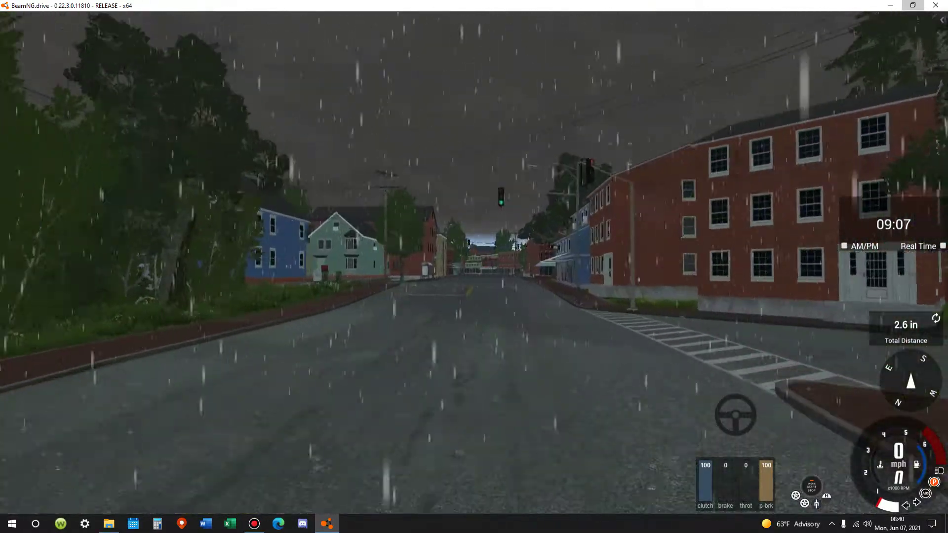
key(w)
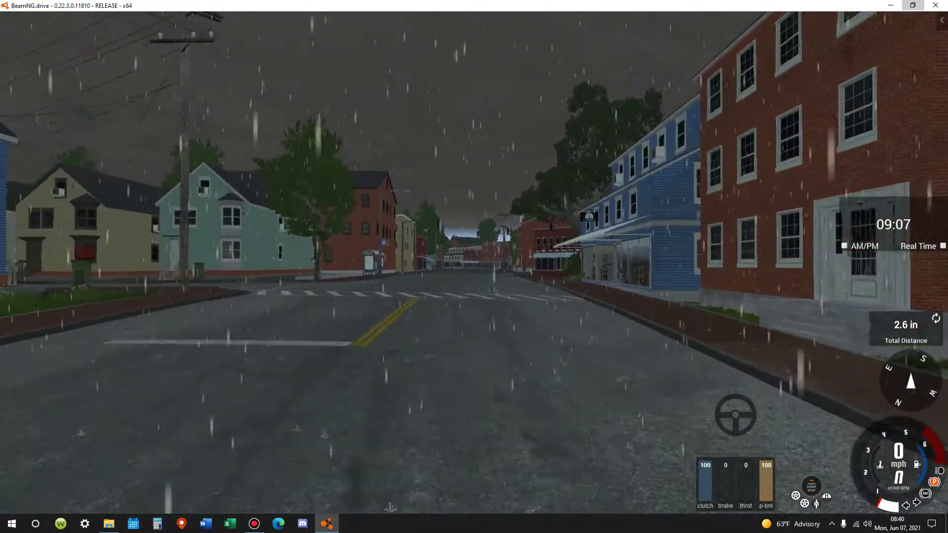
key(w)
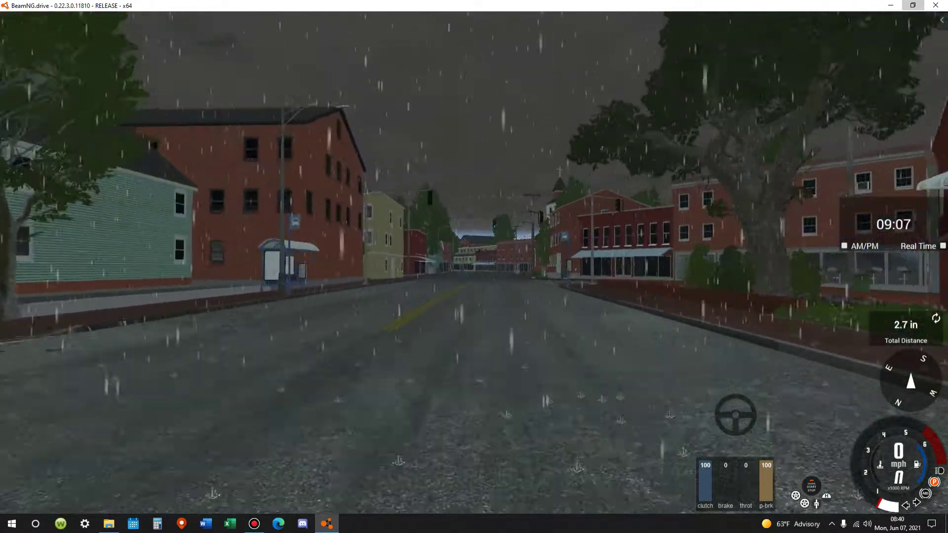
key(w)
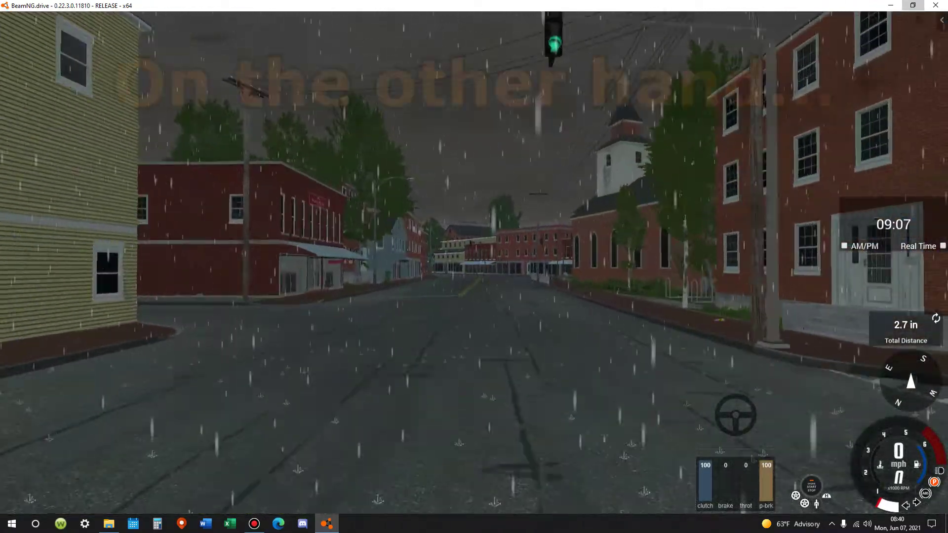
key(w)
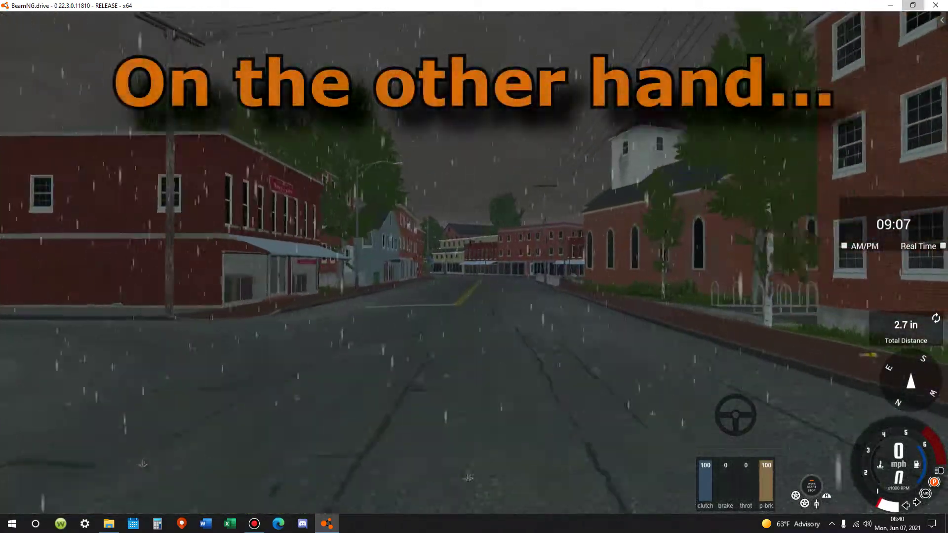
key(w)
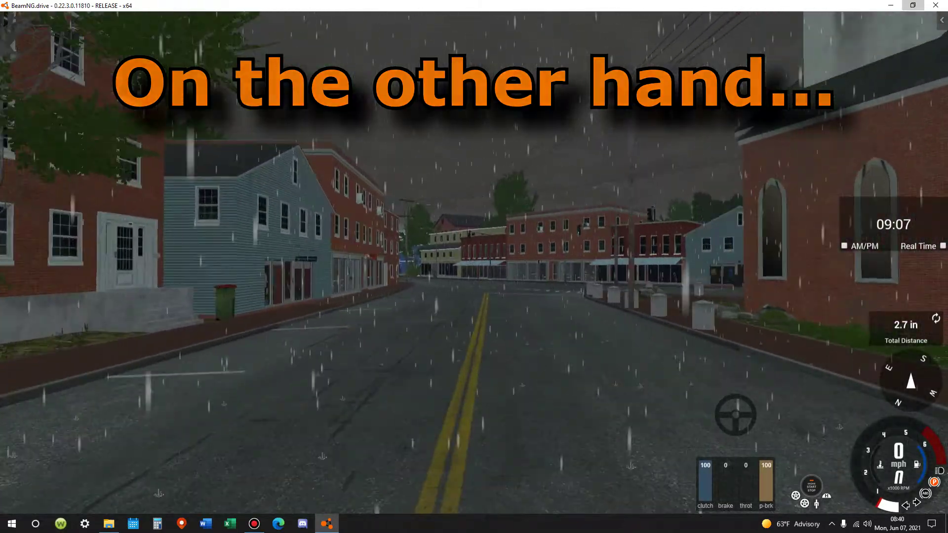
key(w)
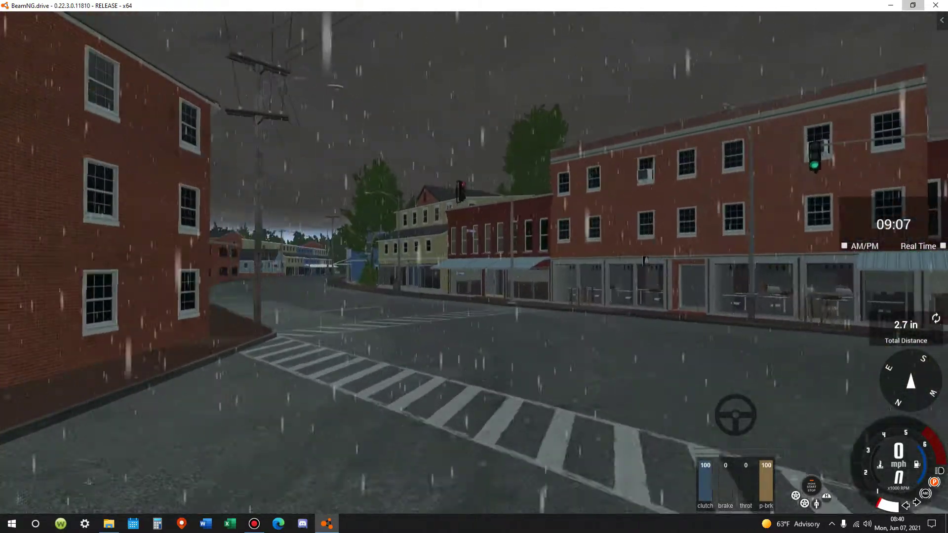
key(w)
right_drag(630, 269, 508, 302)
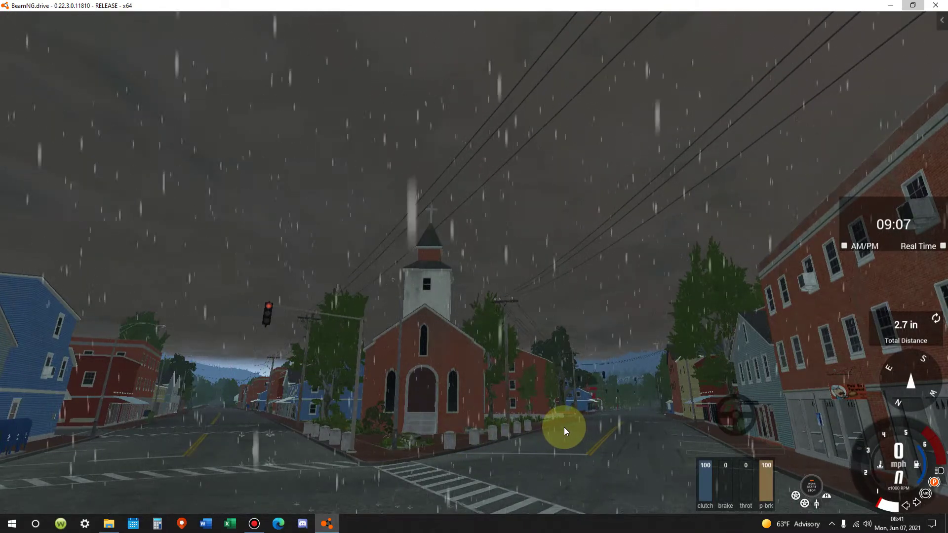
Look around the street, then bring up the World Editor over the gas station.
right_drag(564, 427, 277, 429)
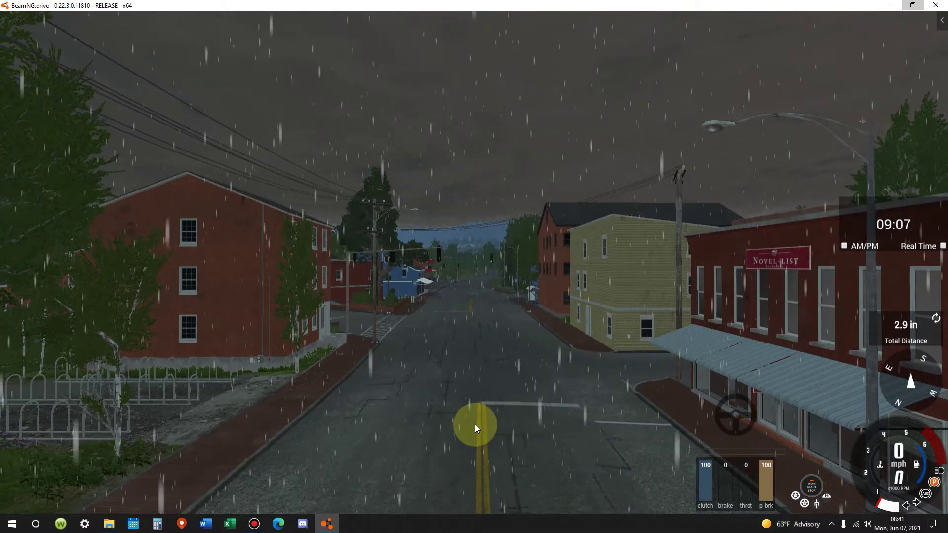
click(475, 425)
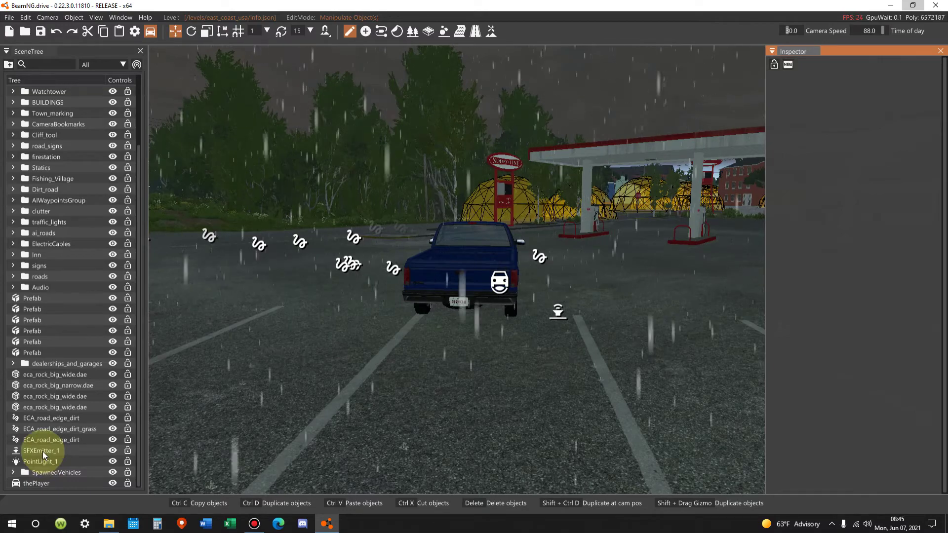
Select SFXEmitter_1, view its context options, then dismiss the menu.
click(42, 450)
right_click(42, 450)
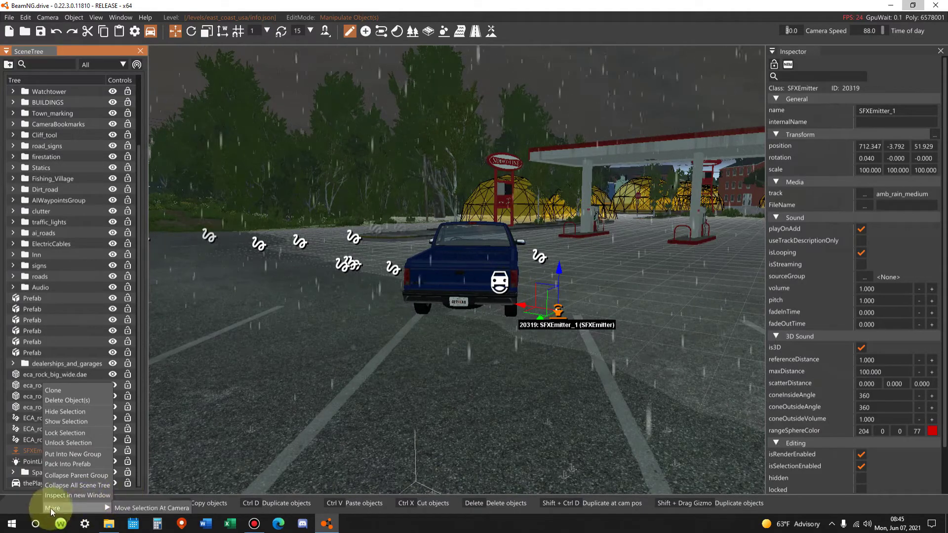
click(25, 504)
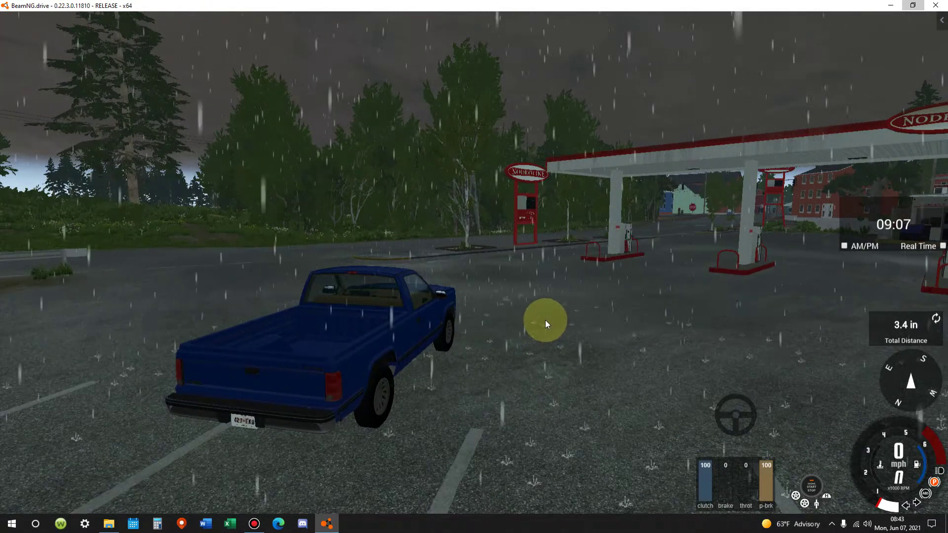
Survey the stormy sky around the pickup, switch to orbit camera, and reopen the World Editor.
right_drag(545, 320, 555, 454)
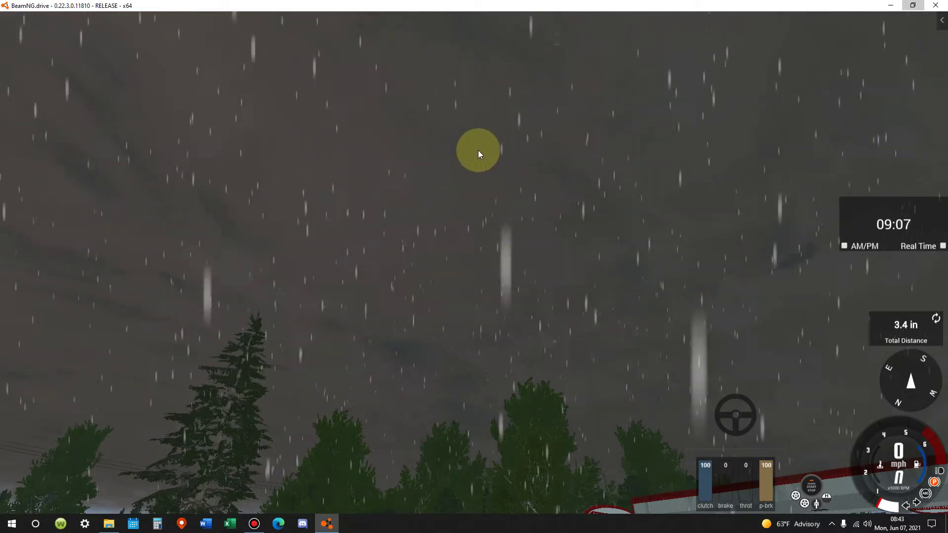
right_drag(478, 151, 546, 99)
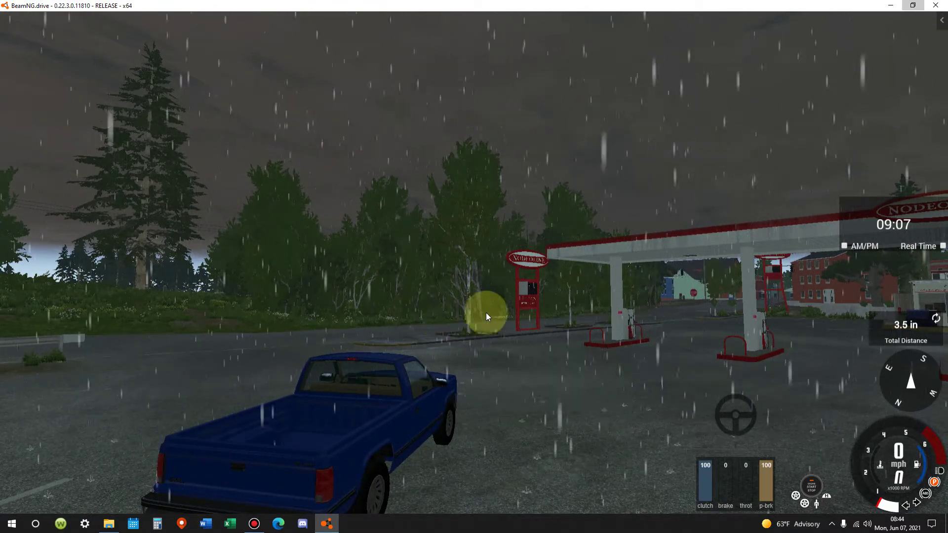
right_drag(490, 313, 568, 360)
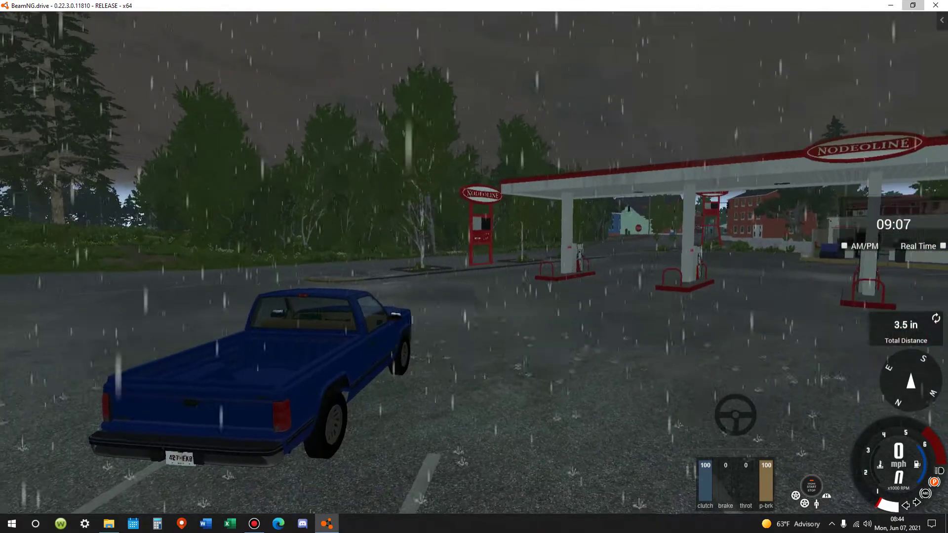
key(c)
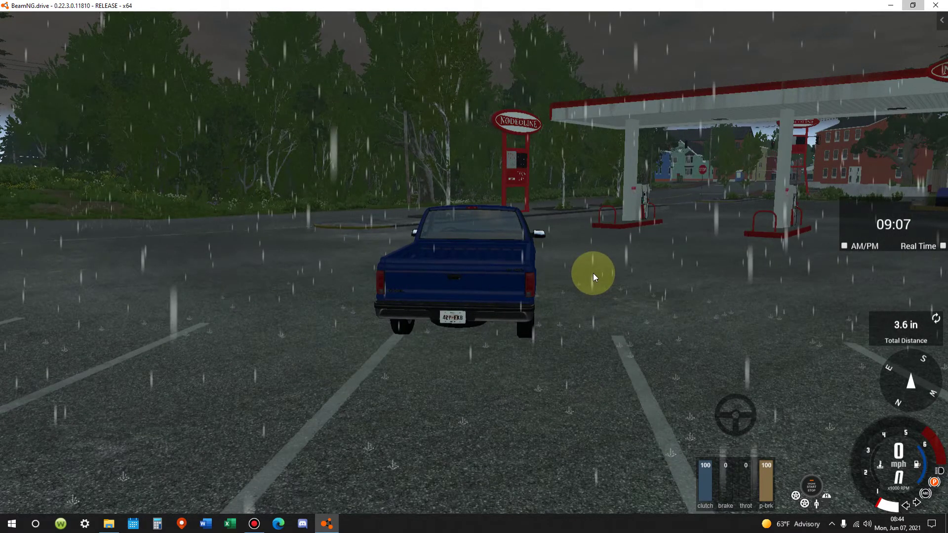
key(F11)
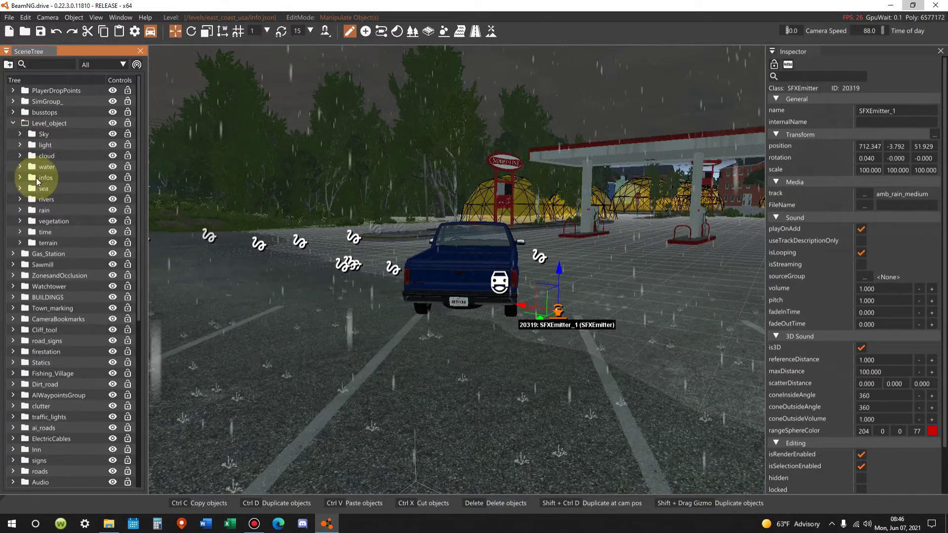
Select theLevelInfo under infos and look toward the stop sign and gas station.
click(21, 178)
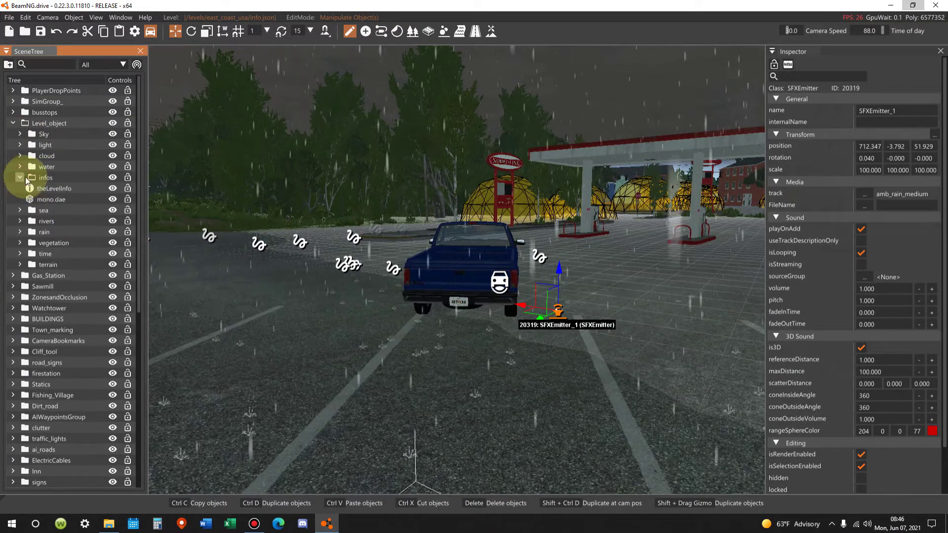
click(43, 188)
scroll(52, 363, down, 10)
scroll(51, 364, up, 10)
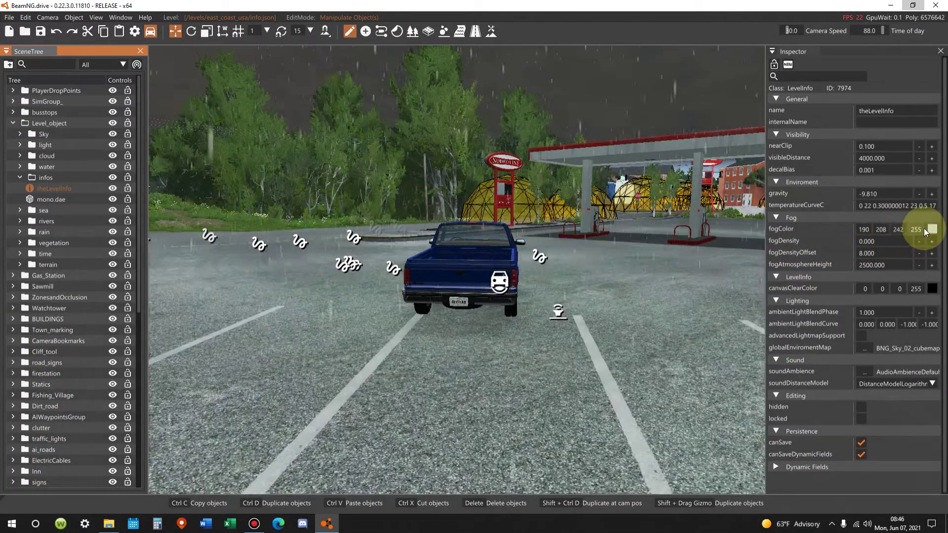
mouse_move(933, 231)
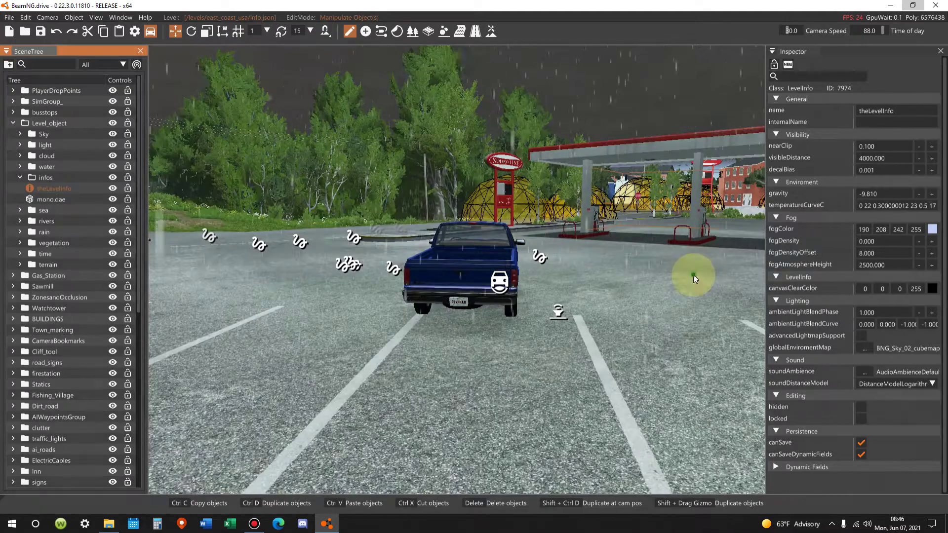
right_drag(693, 278, 558, 199)
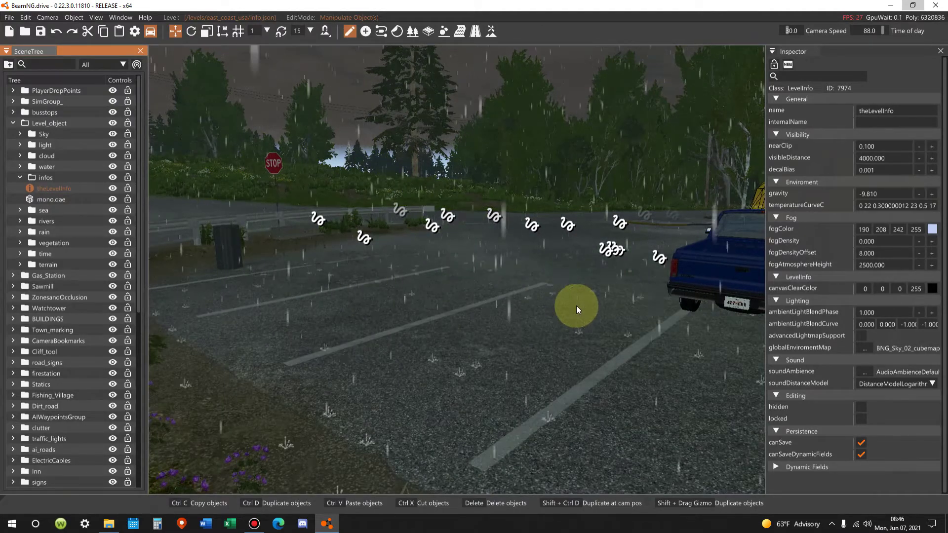
right_drag(673, 349, 650, 353)
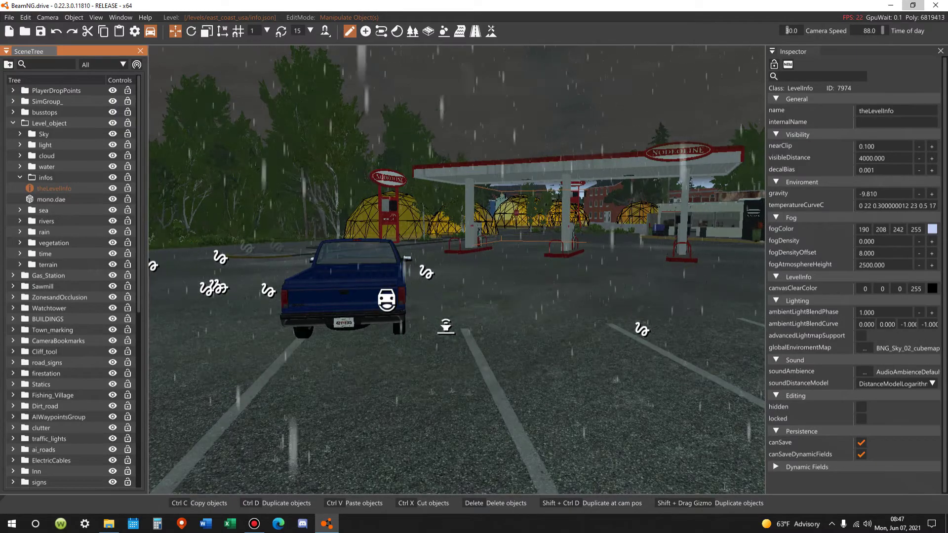
Set theLevelInfo's fogDensity to 0.005.
click(689, 291)
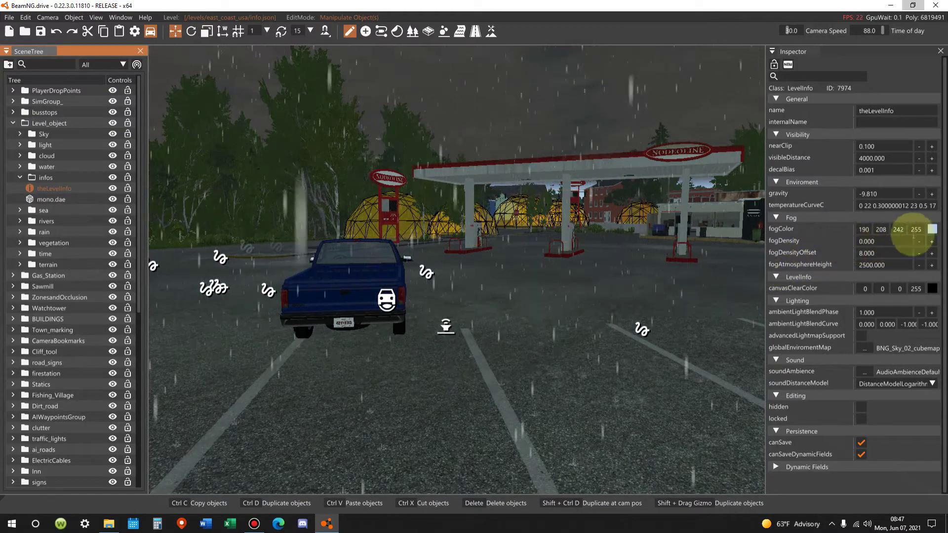
click(882, 242)
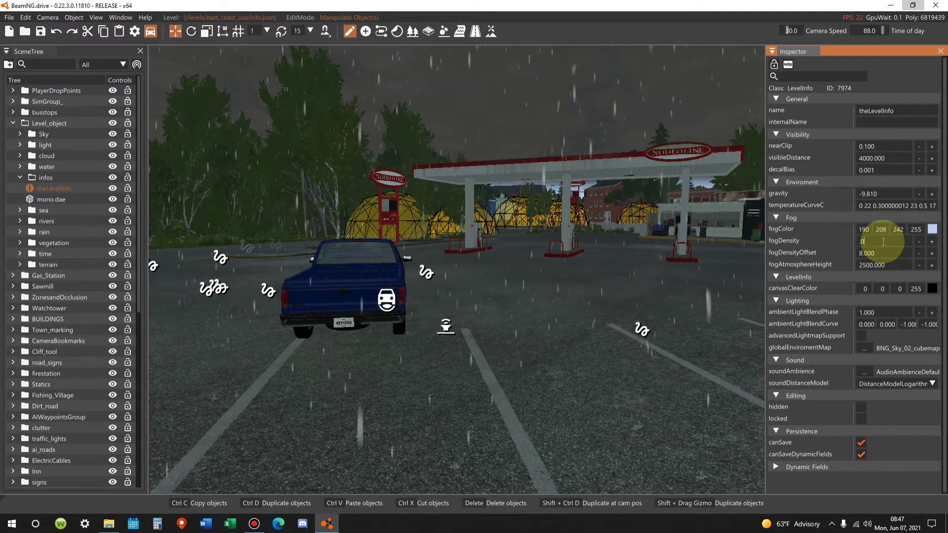
text(.005)
key(Return)
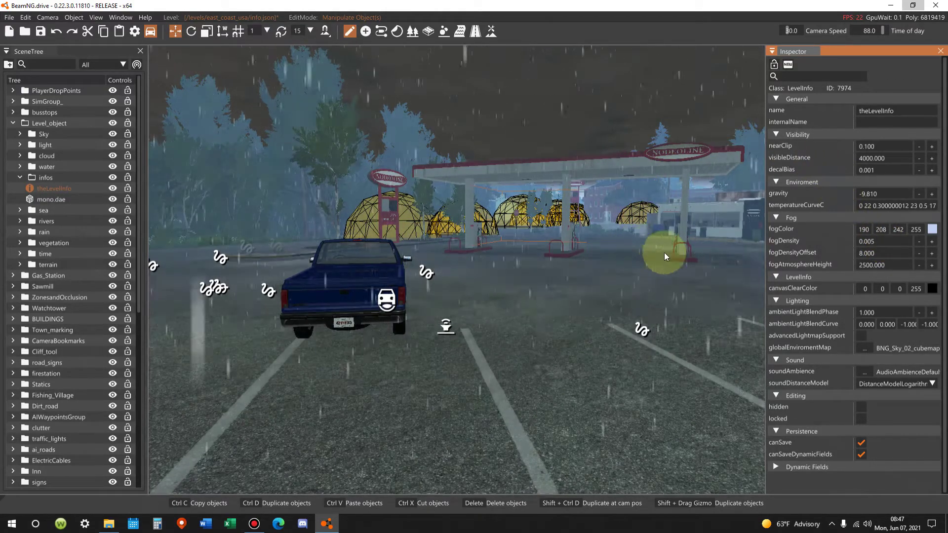
Change theLevelInfo's fog colour to orange 249, 54, 6.
click(932, 230)
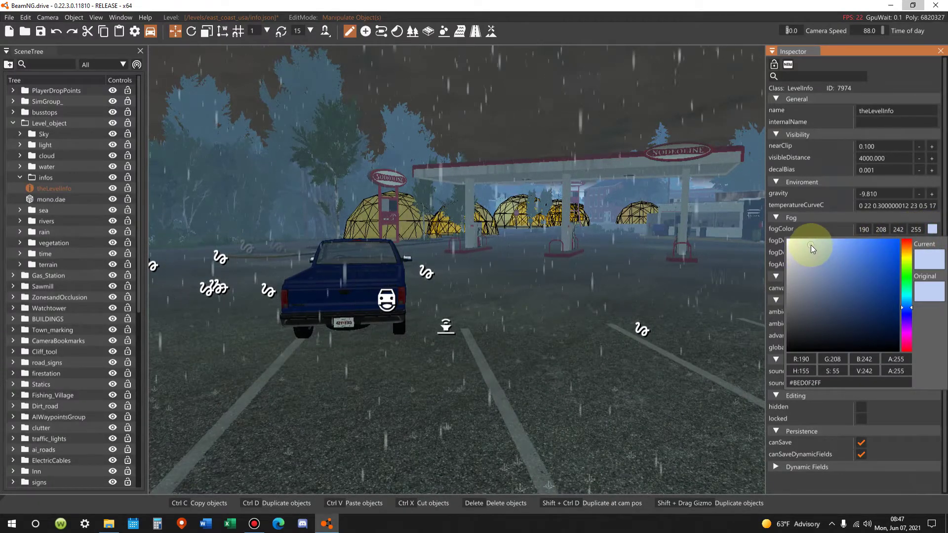
drag(796, 247, 797, 283)
click(818, 218)
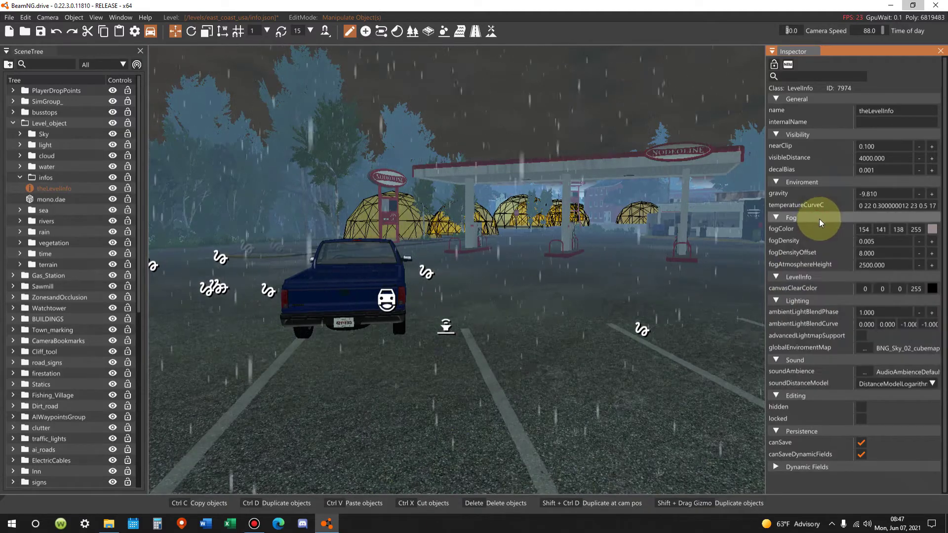
click(914, 232)
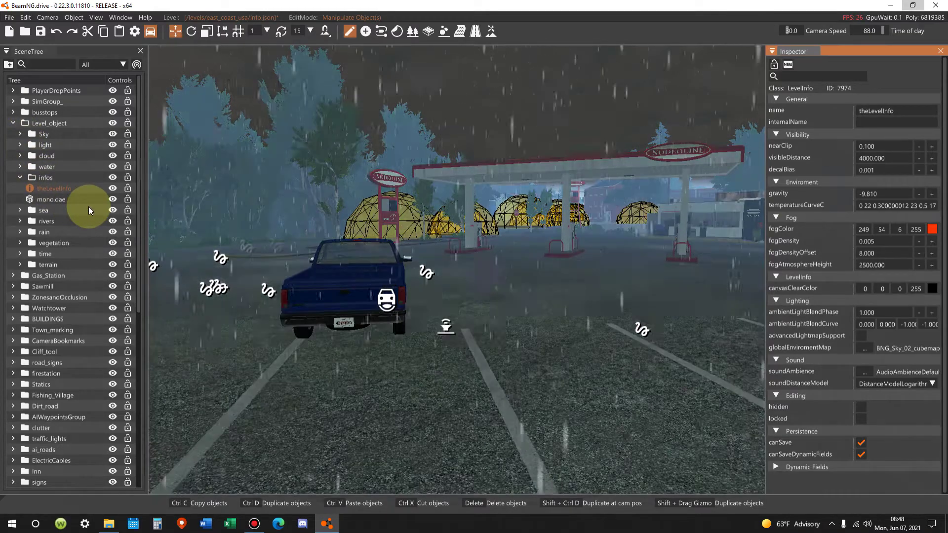
mouse_move(777, 242)
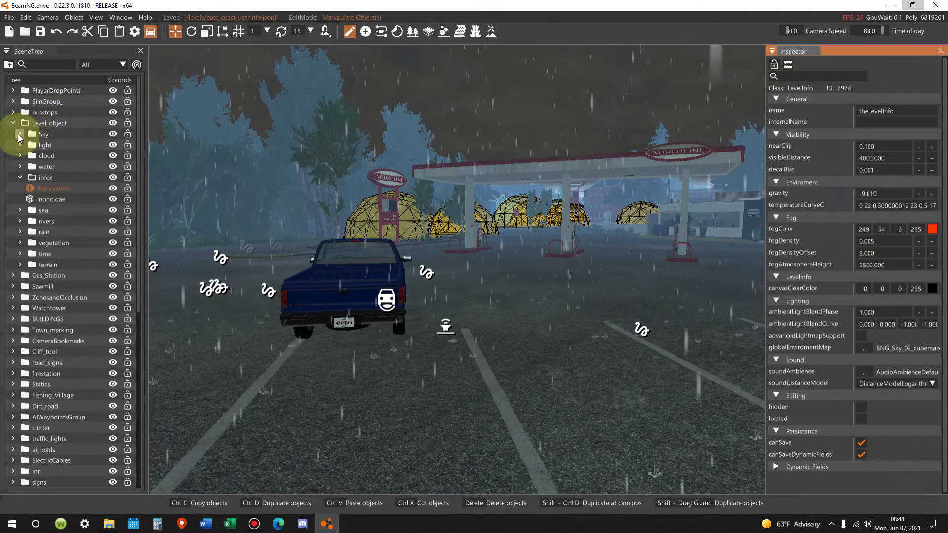
Set the sunsky object's fogScale colour to a neutral grey of 127.
click(19, 134)
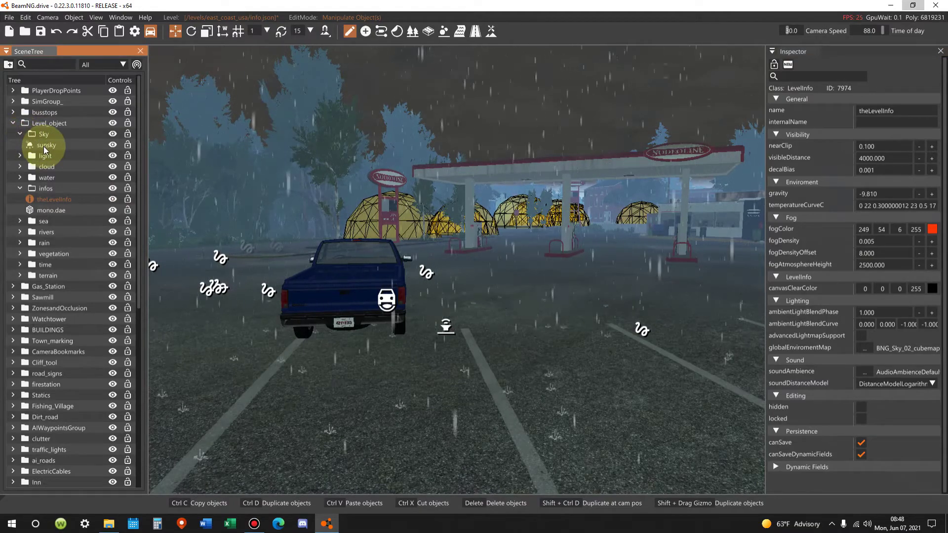
click(44, 148)
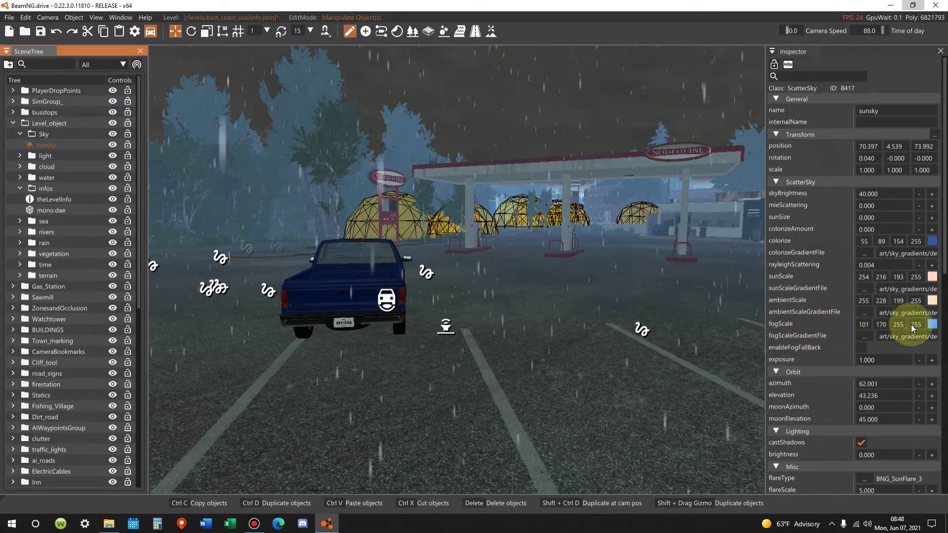
mouse_move(933, 326)
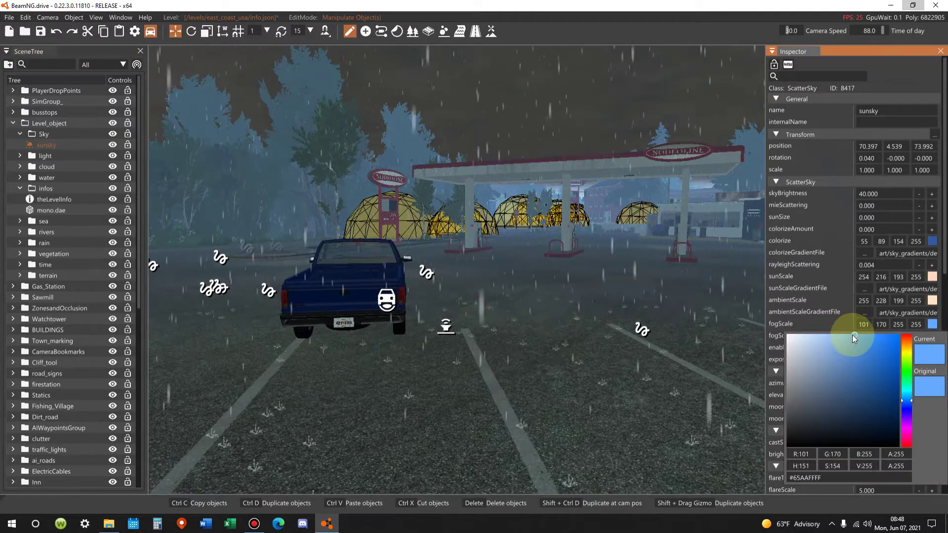
click(853, 335)
mouse_move(852, 335)
mouse_down()
mouse_move(786, 354)
mouse_move(758, 454)
mouse_move(749, 395)
mouse_up()
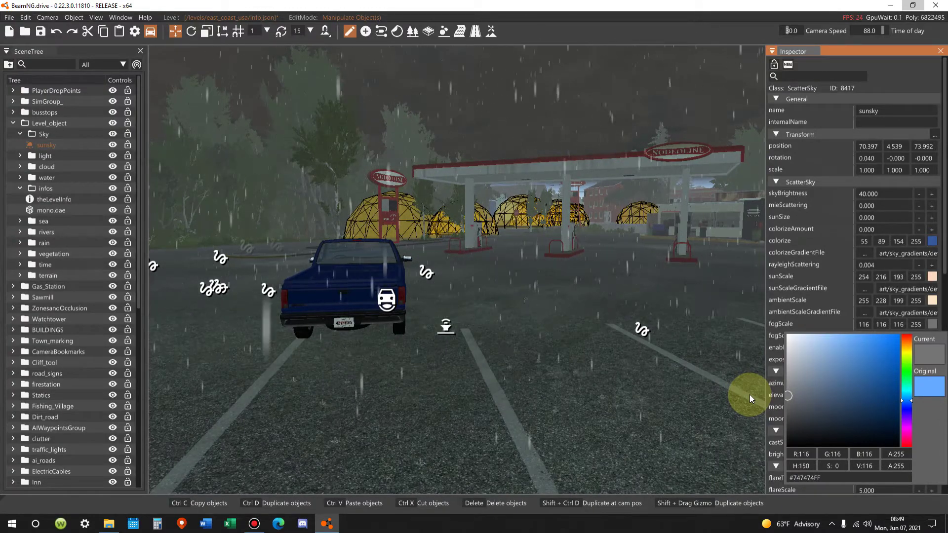
drag(750, 395, 749, 390)
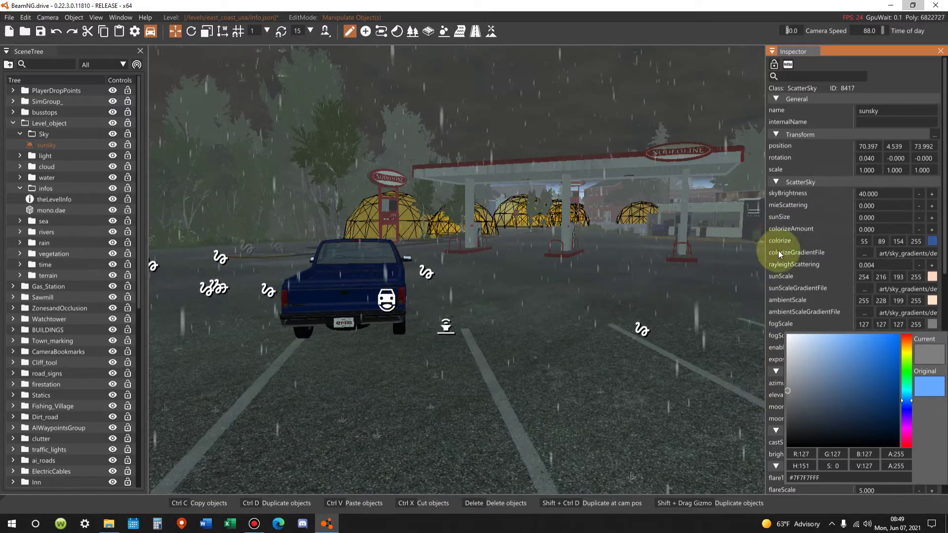
click(842, 179)
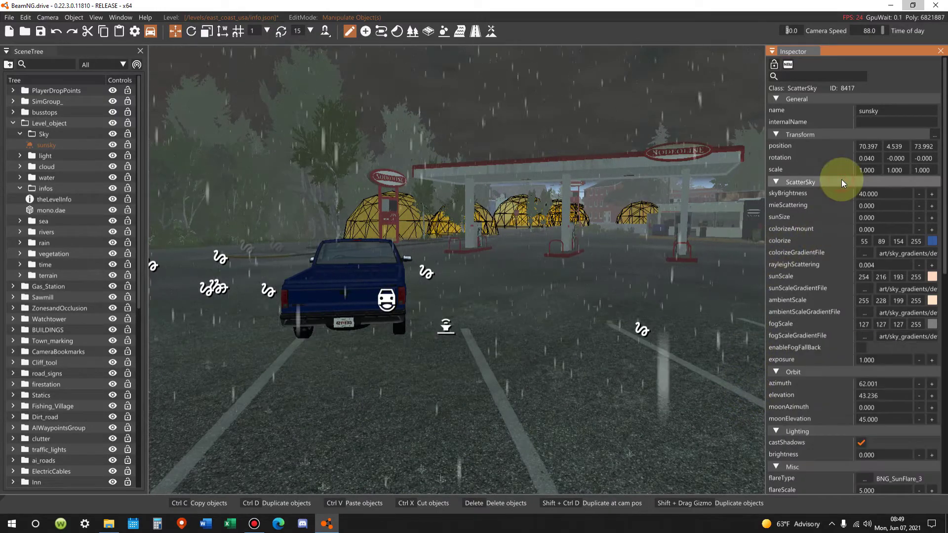
Reselect theLevelInfo, collapse vegetation, and check its fog density of 0.010.
click(41, 200)
click(573, 389)
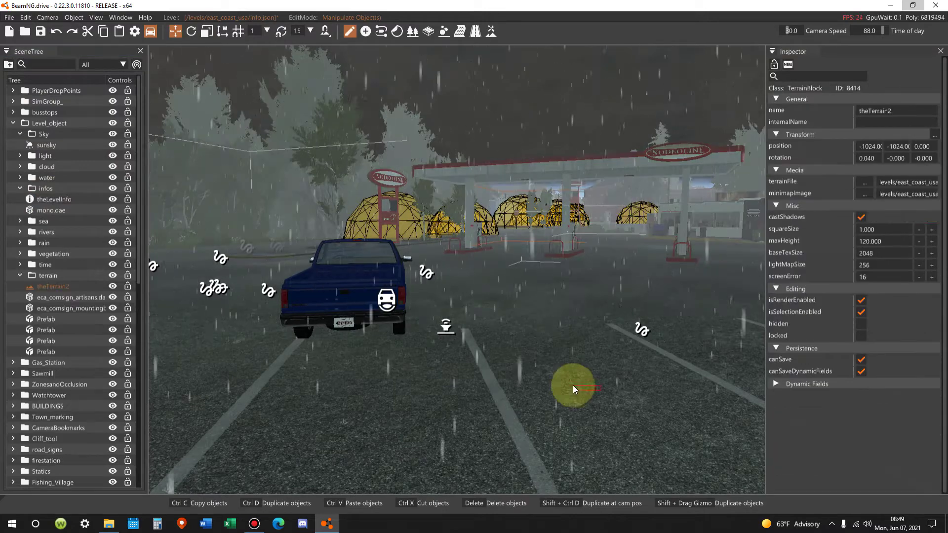
drag(573, 386, 606, 385)
right_drag(607, 385, 613, 404)
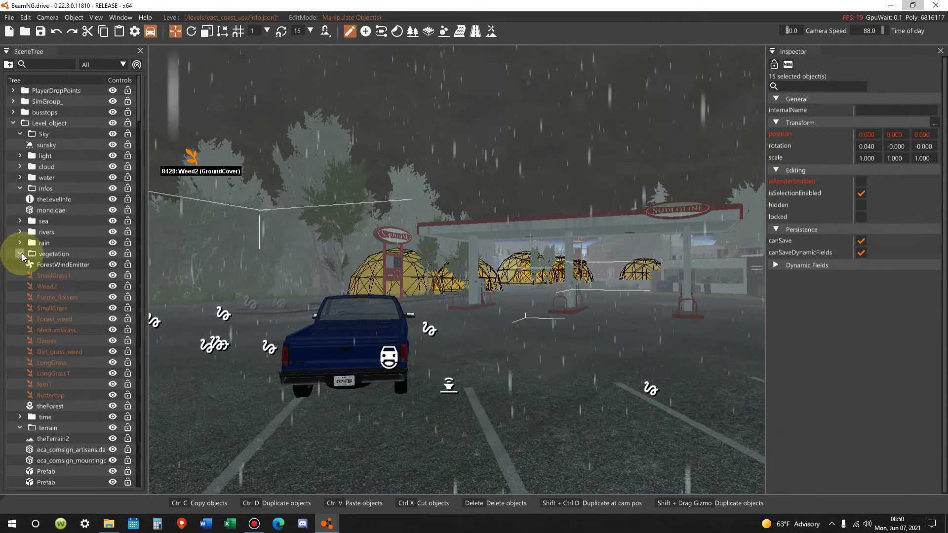
click(21, 253)
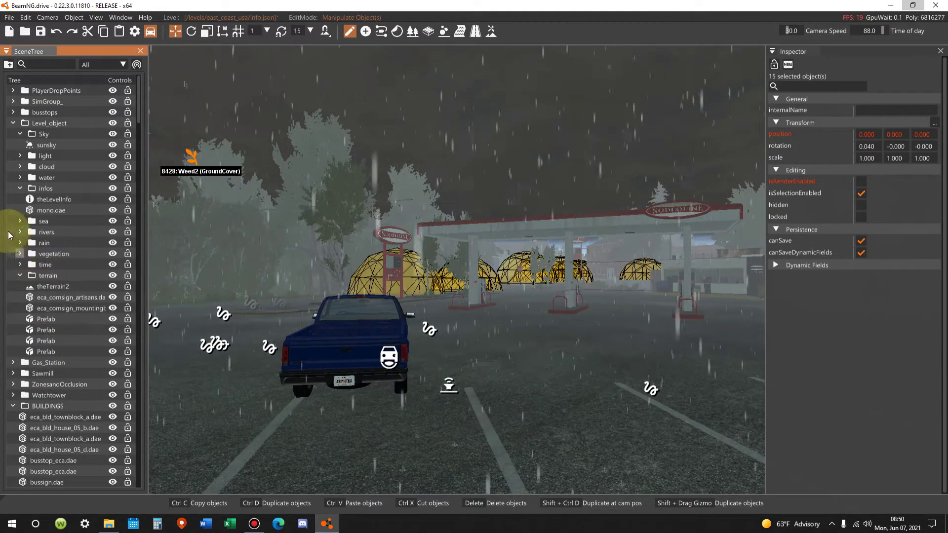
click(55, 199)
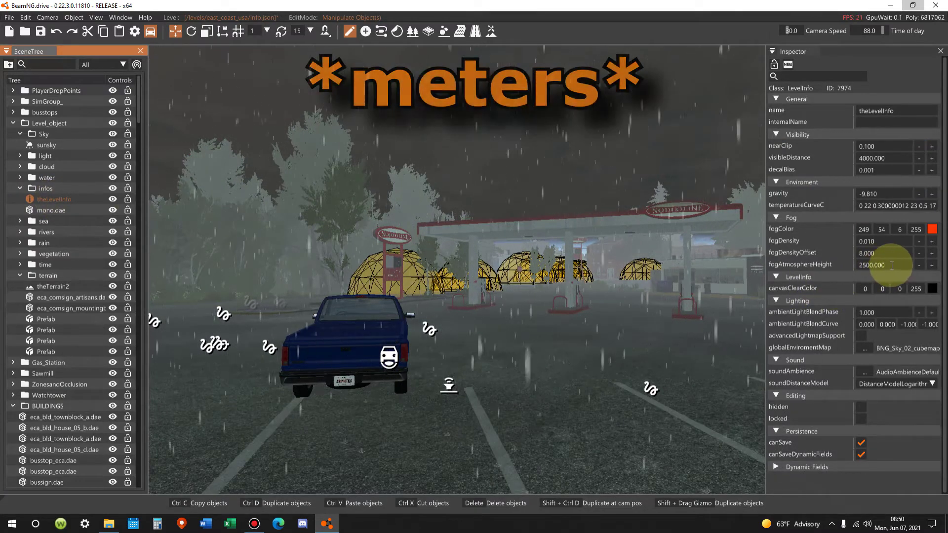
Set theLevelInfo's fogAtmosphereHeight to 500000.
click(892, 266)
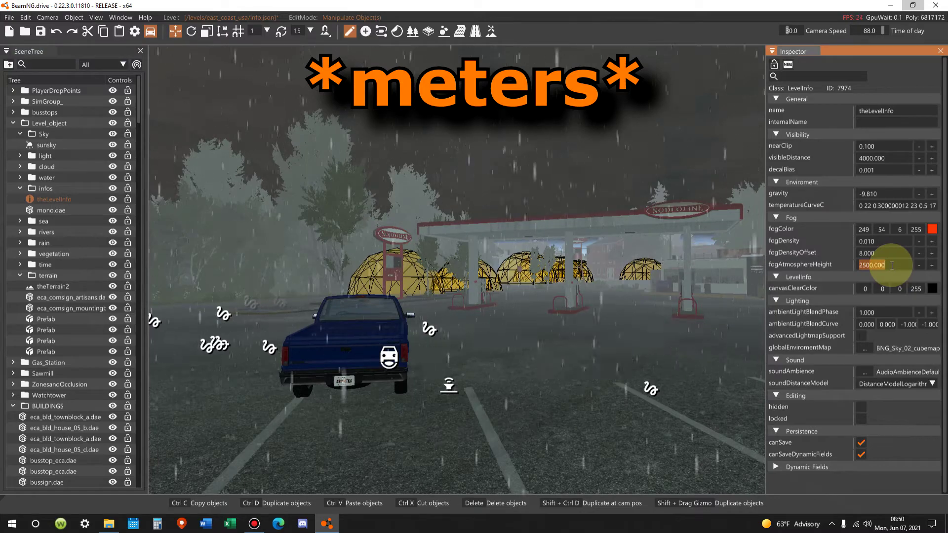
text(50)
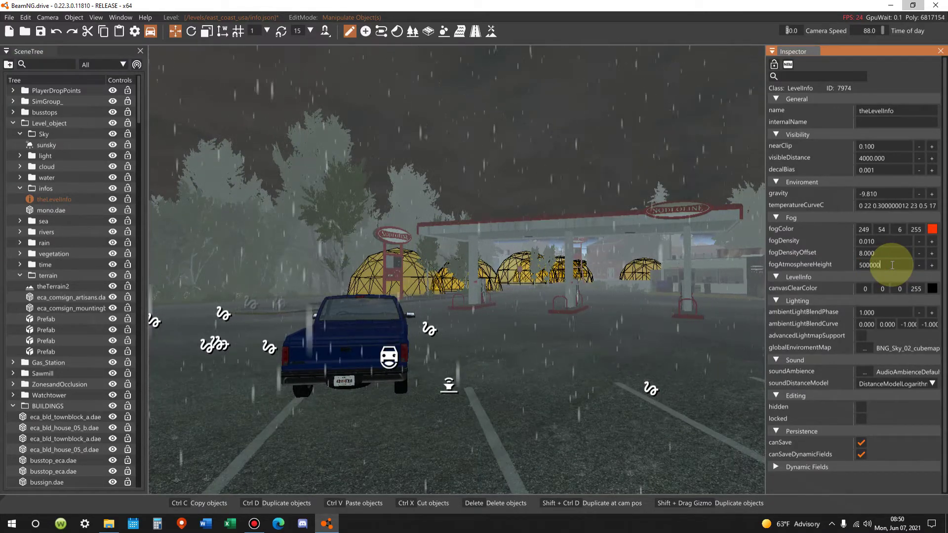
text(0000)
key(Return)
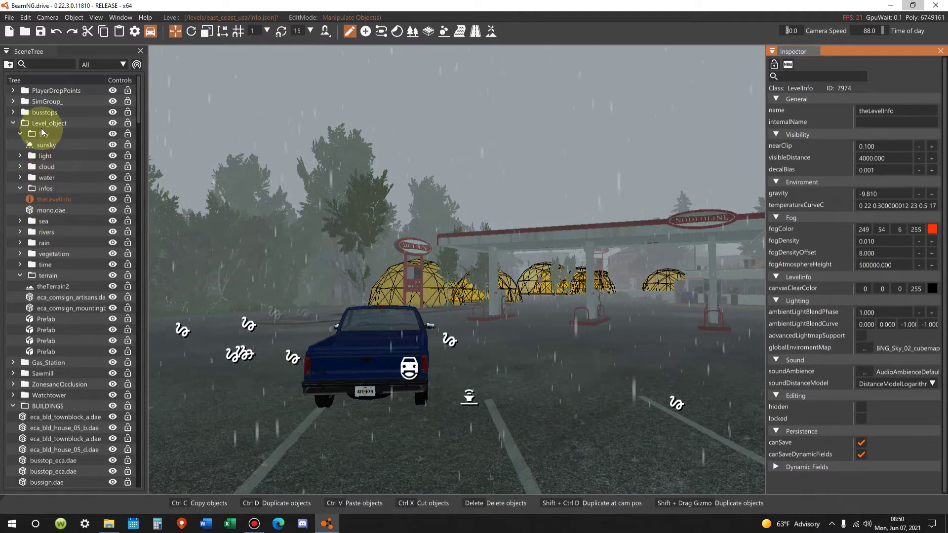
Darken the sunsky fogScale colour to grey 65, 65, 65.
click(46, 145)
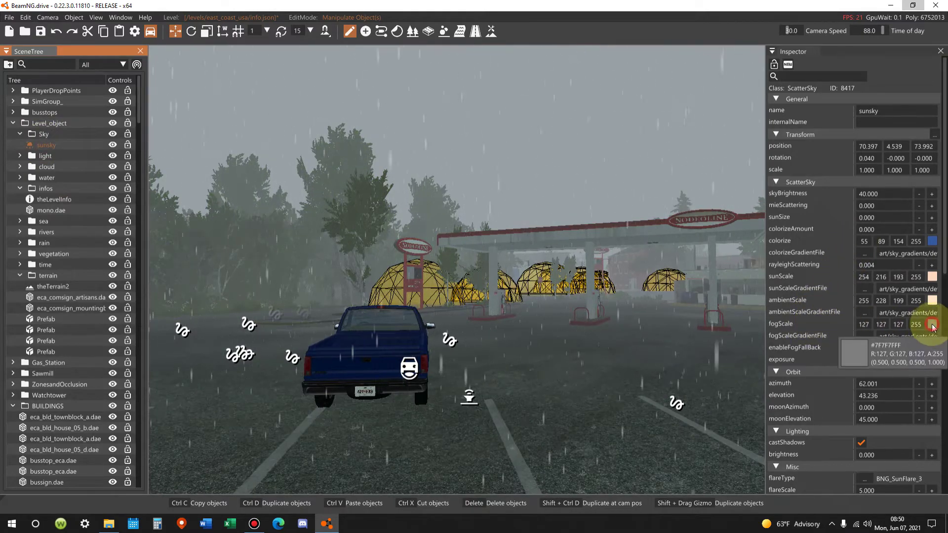
click(931, 325)
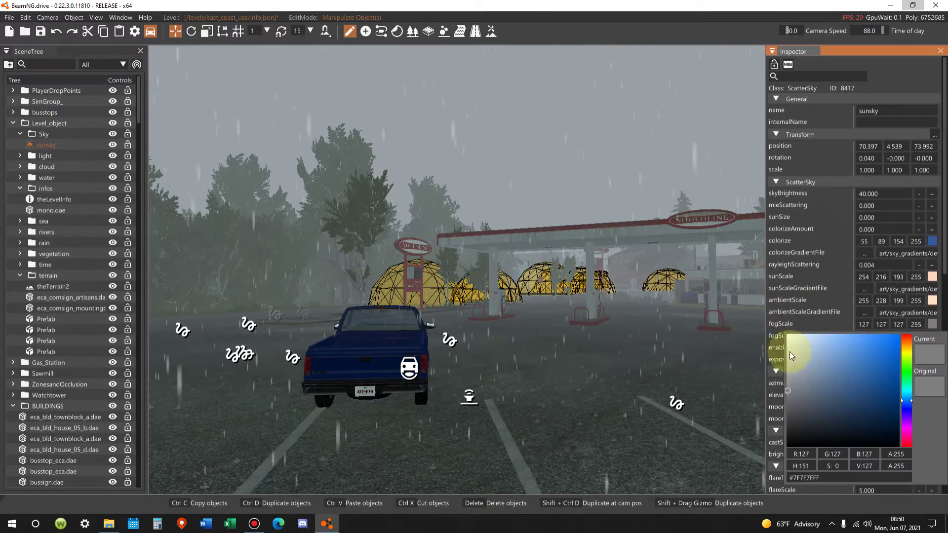
mouse_move(788, 393)
mouse_down()
mouse_move(772, 466)
mouse_move(784, 435)
mouse_move(784, 327)
mouse_move(778, 417)
mouse_up()
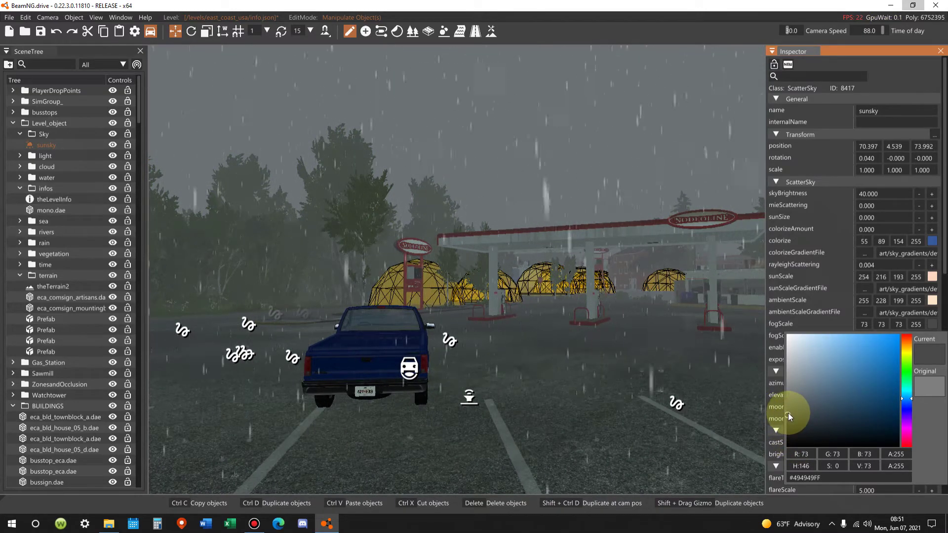
click(788, 413)
drag(788, 418, 788, 420)
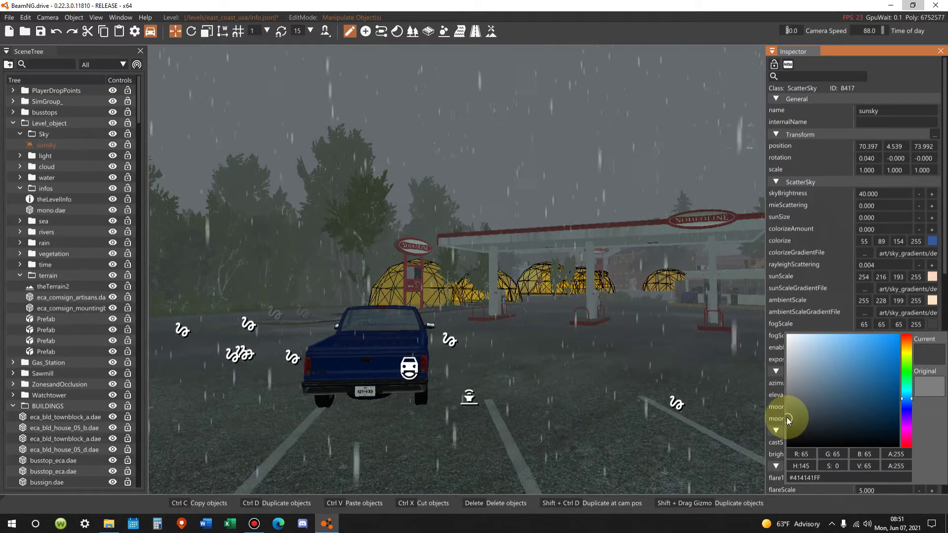
click(779, 394)
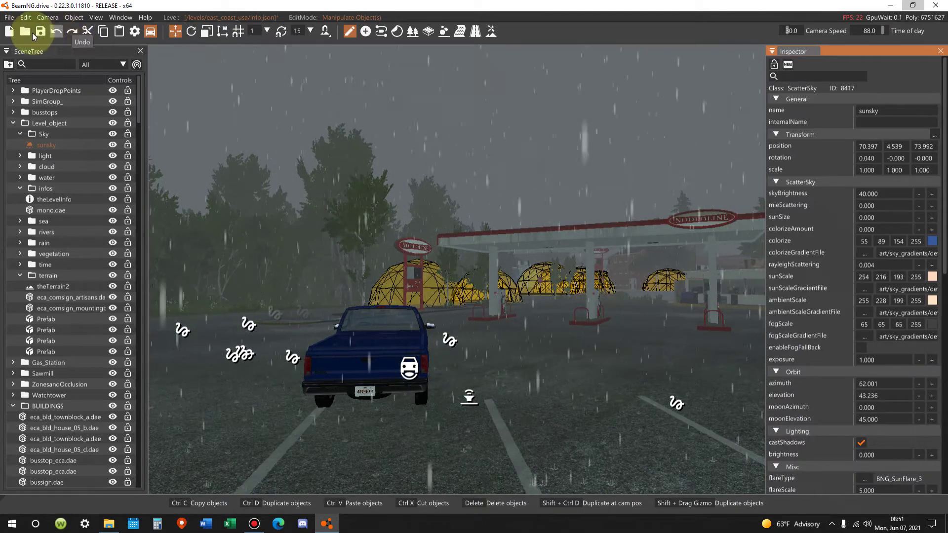
Save the level with the new weather and exit the World Editor.
click(9, 17)
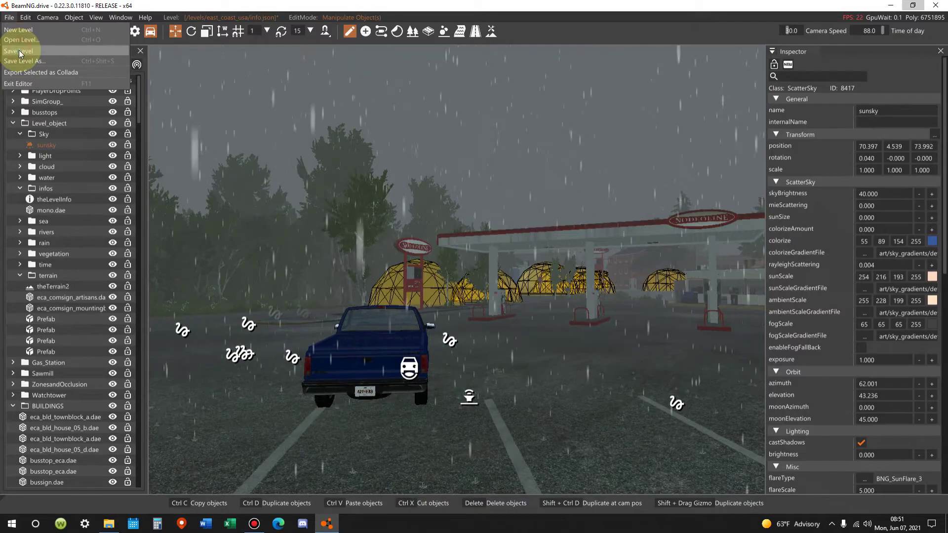
click(17, 51)
key(F11)
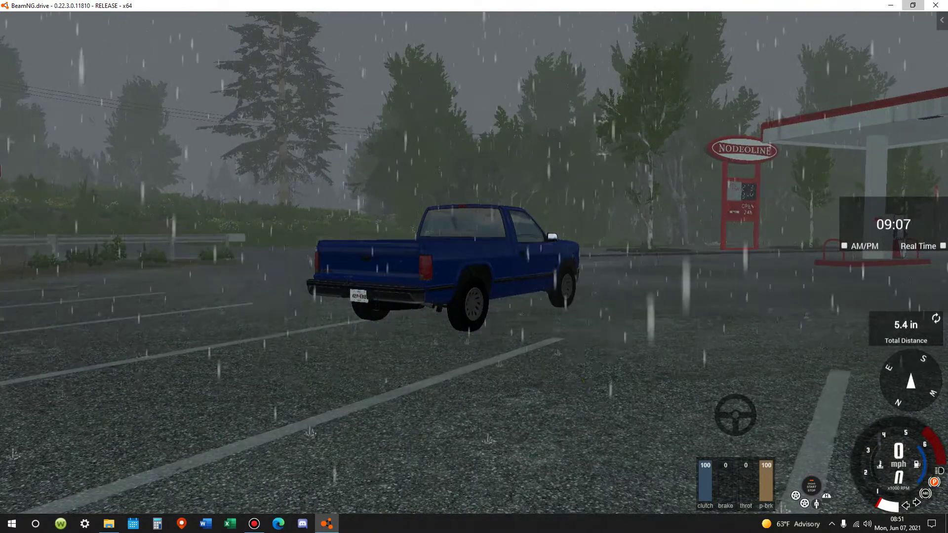
Use the free camera to look at the sky and orbit the parked truck.
key(shift+c)
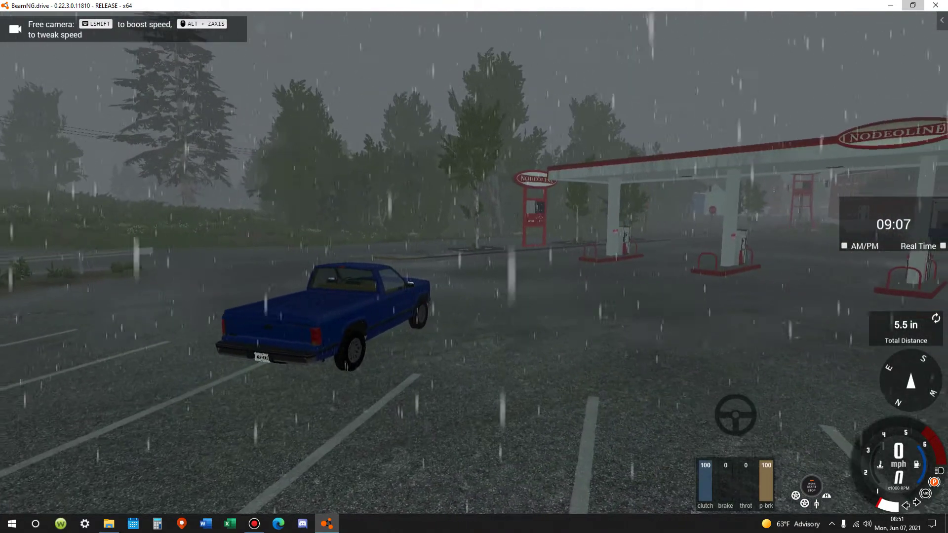
key(KP_8)
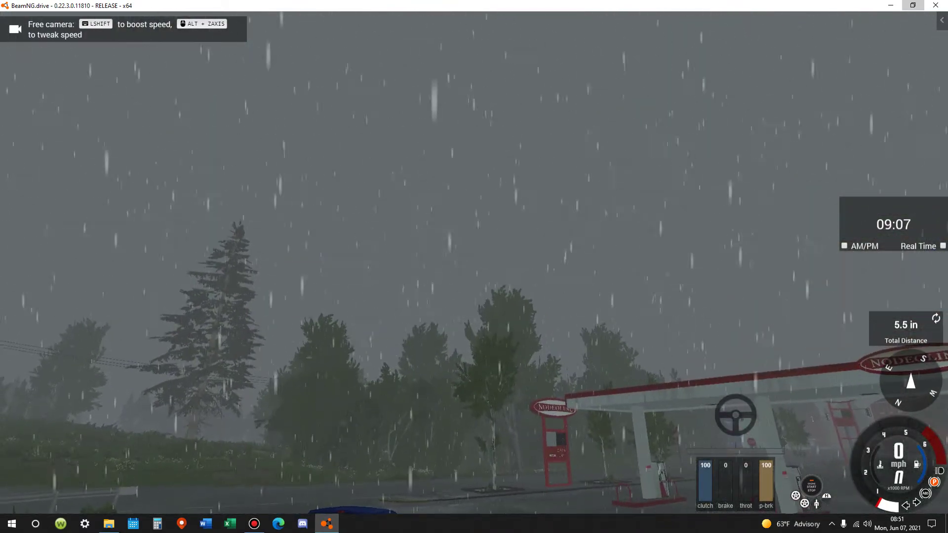
key(KP_2)
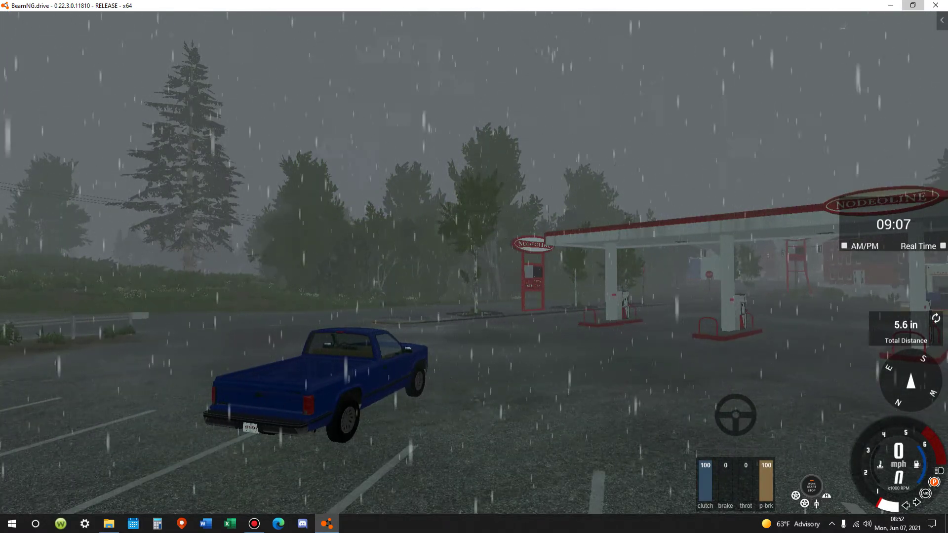
right_drag(516, 368, 370, 375)
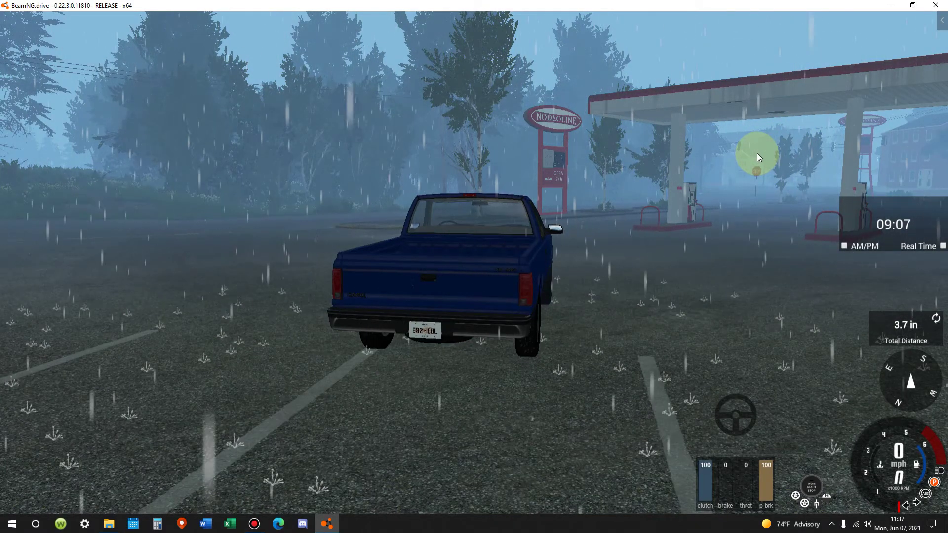
Reopen the World Editor and select the sunsky object in the Sky group.
key(F11)
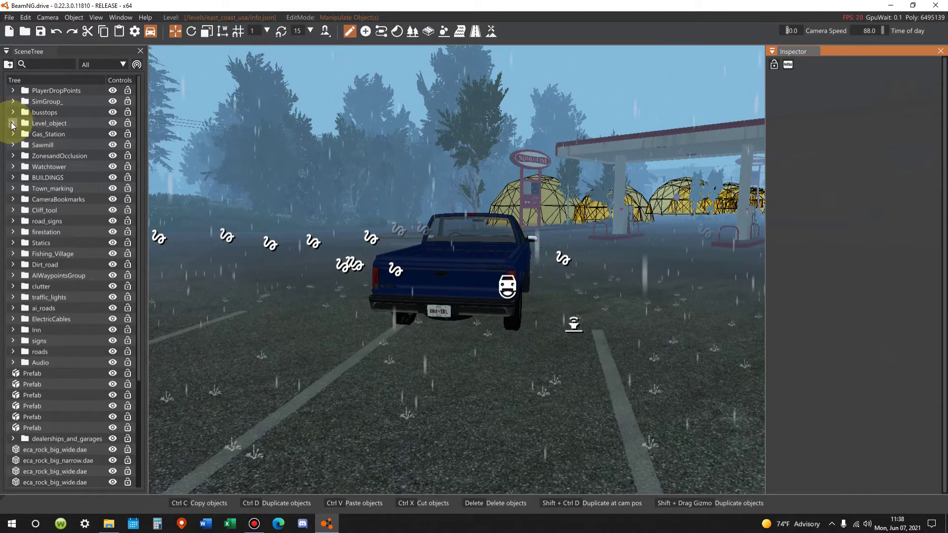
click(12, 123)
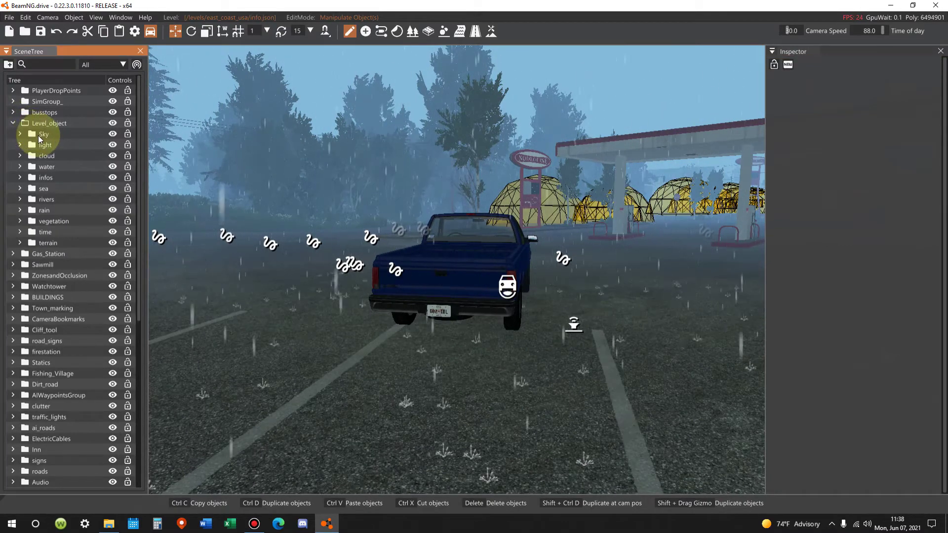
click(39, 135)
double_click(41, 134)
click(30, 144)
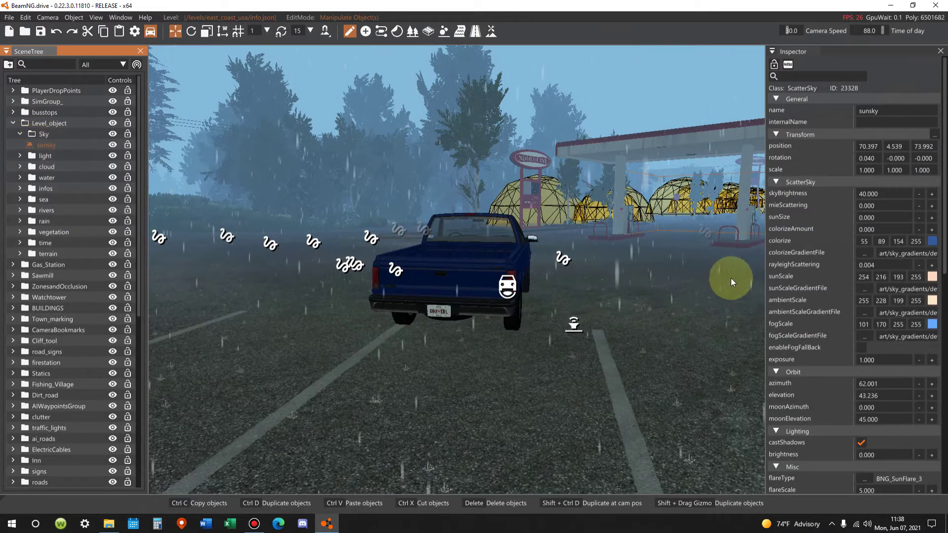
Change the sunsky fog colour from light blue to dark grey and exit the editor.
click(932, 324)
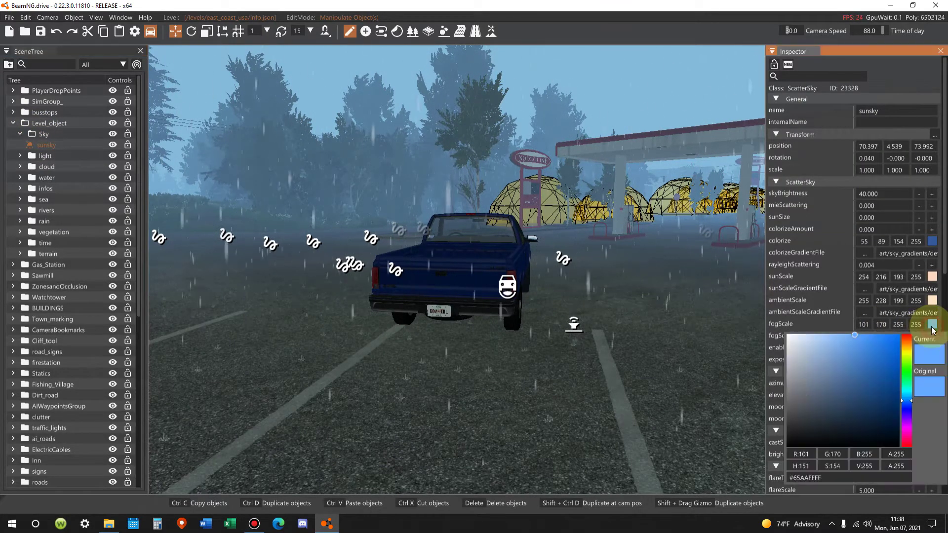
click(787, 390)
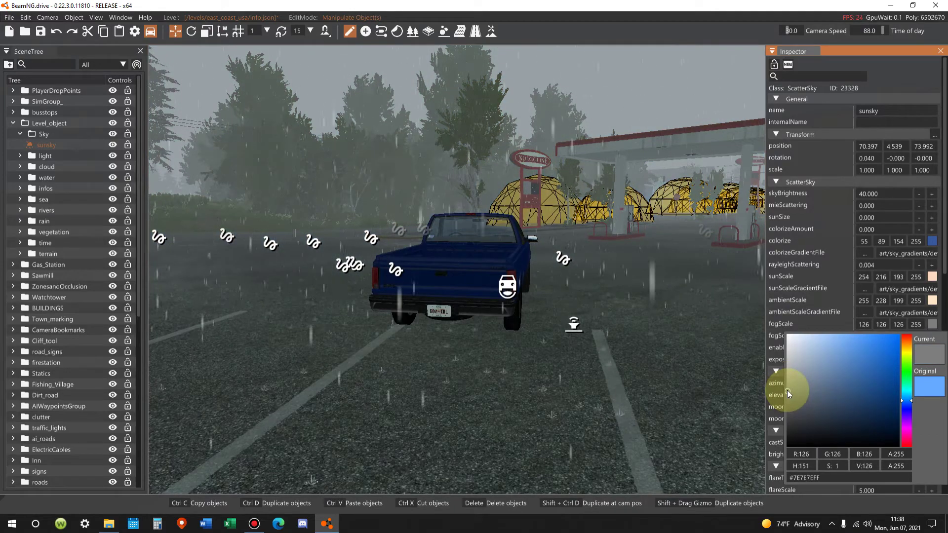
drag(787, 390, 783, 410)
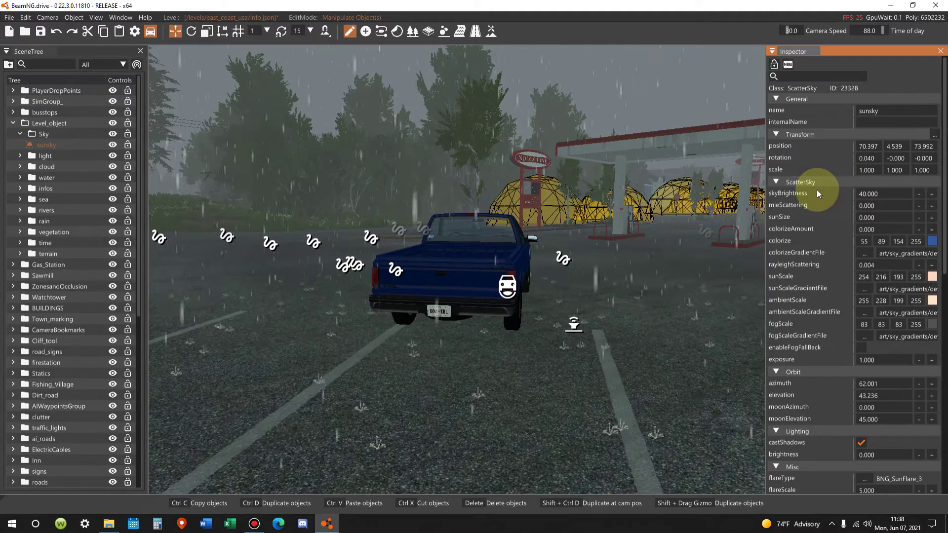
mouse_move(786, 202)
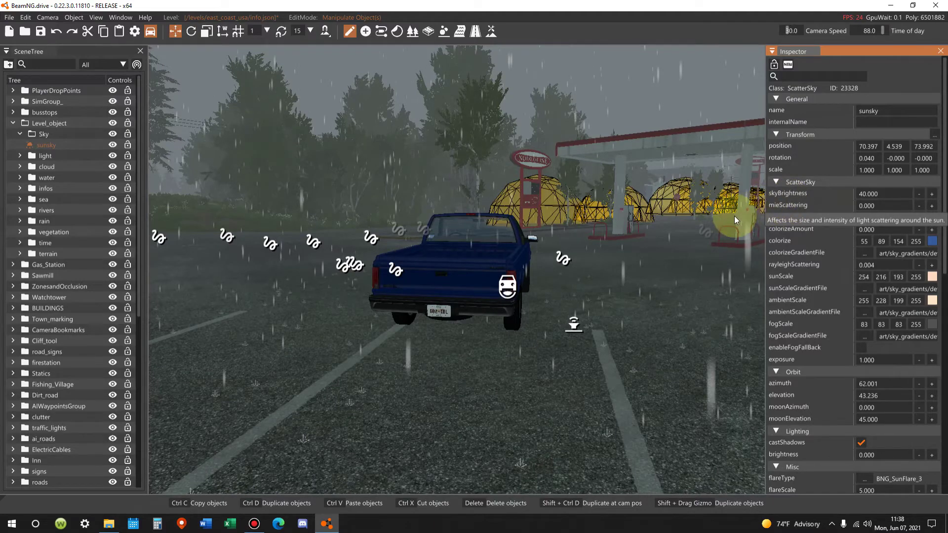
key(F11)
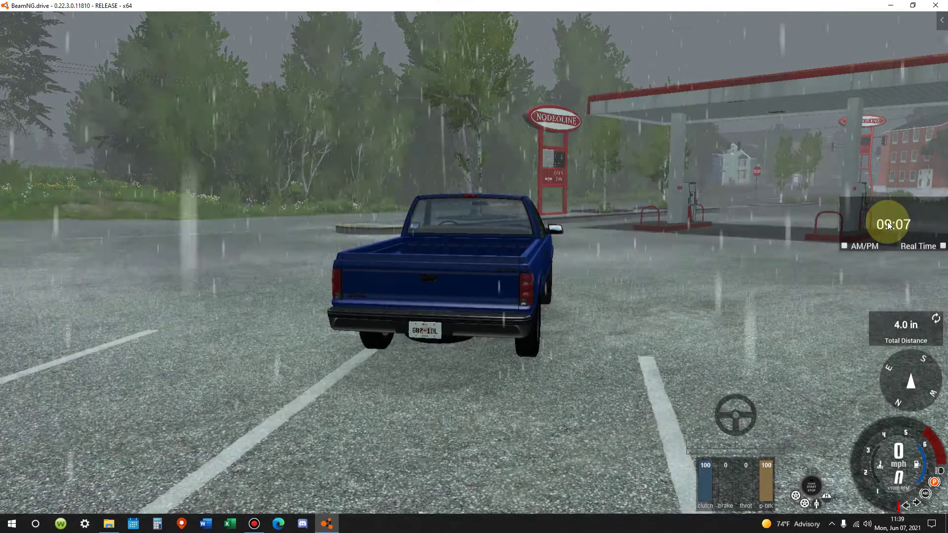
In Environment settings, set the time to about 08:10 with Play ticked, then continue the game.
key(Escape)
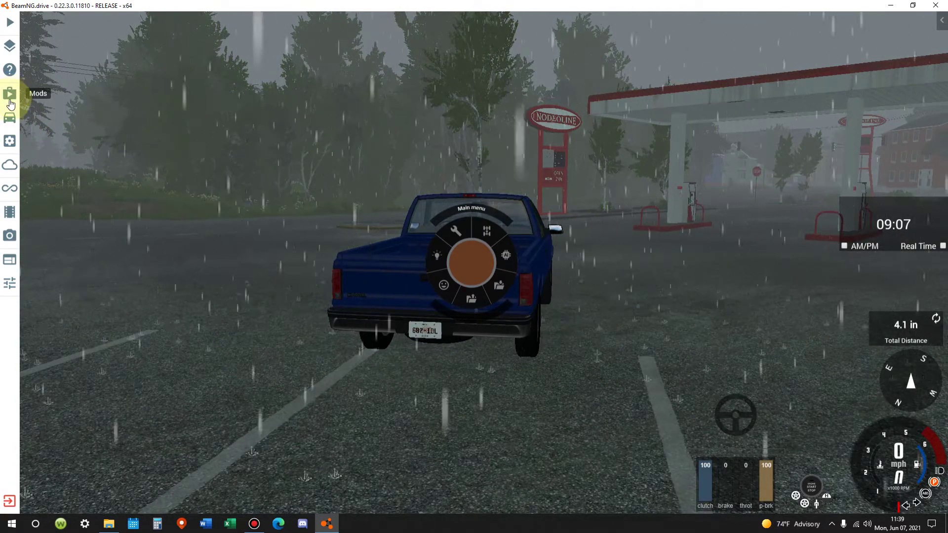
click(9, 164)
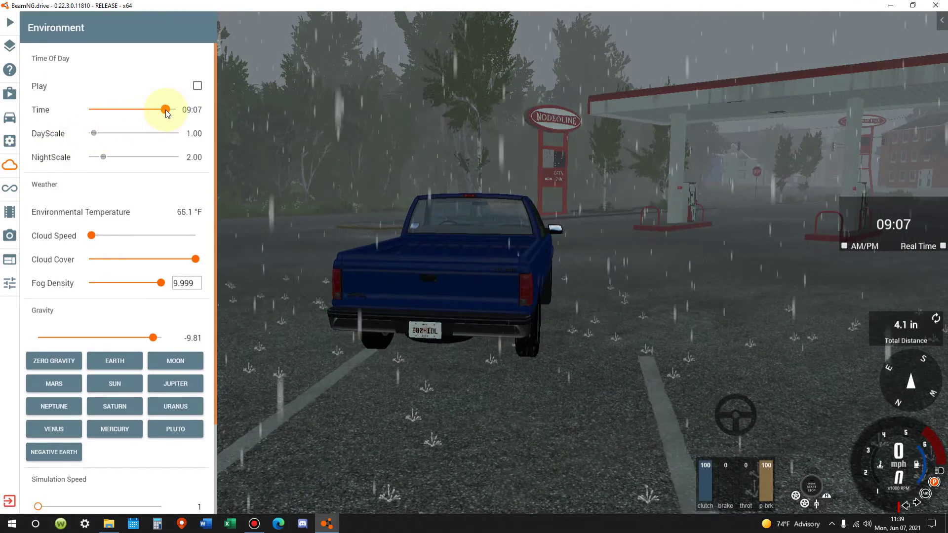
mouse_move(166, 113)
mouse_down()
mouse_move(158, 113)
mouse_move(166, 107)
mouse_up()
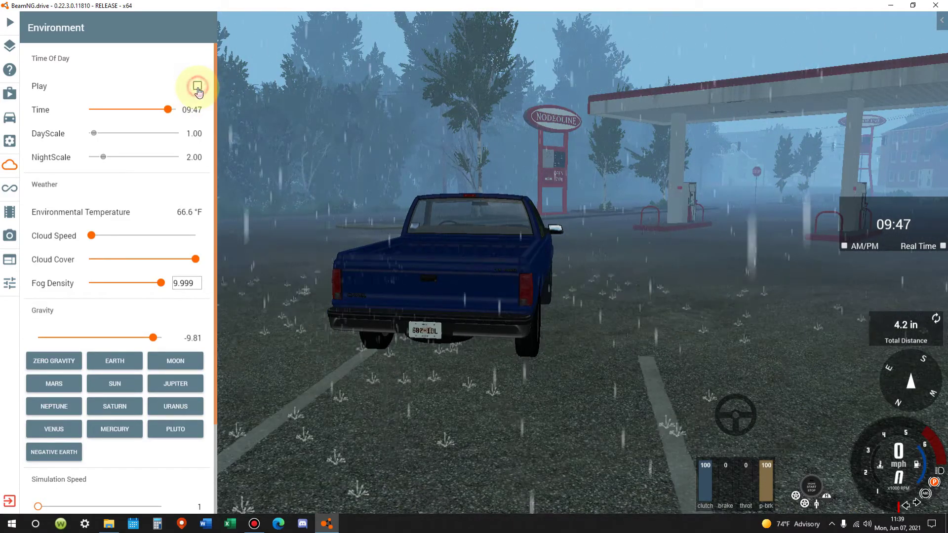
click(198, 87)
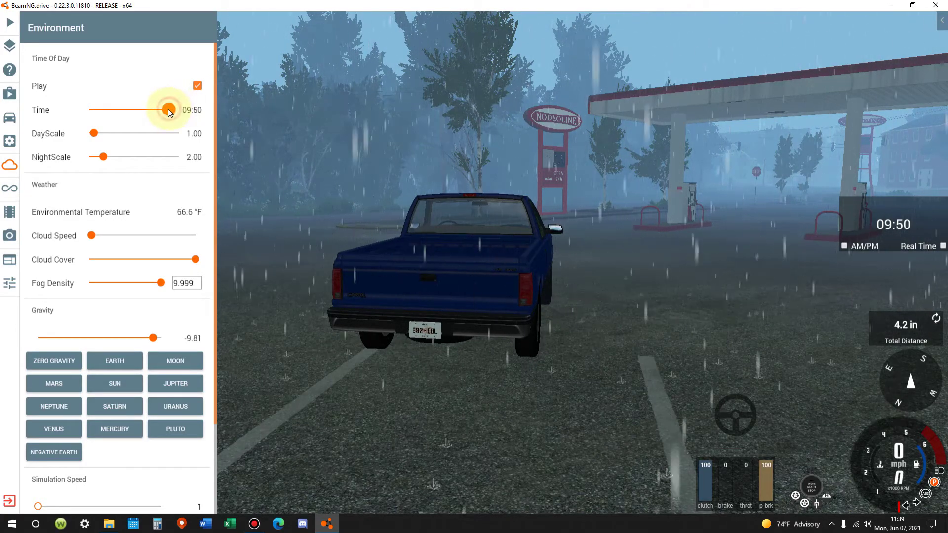
click(167, 111)
drag(167, 112, 163, 112)
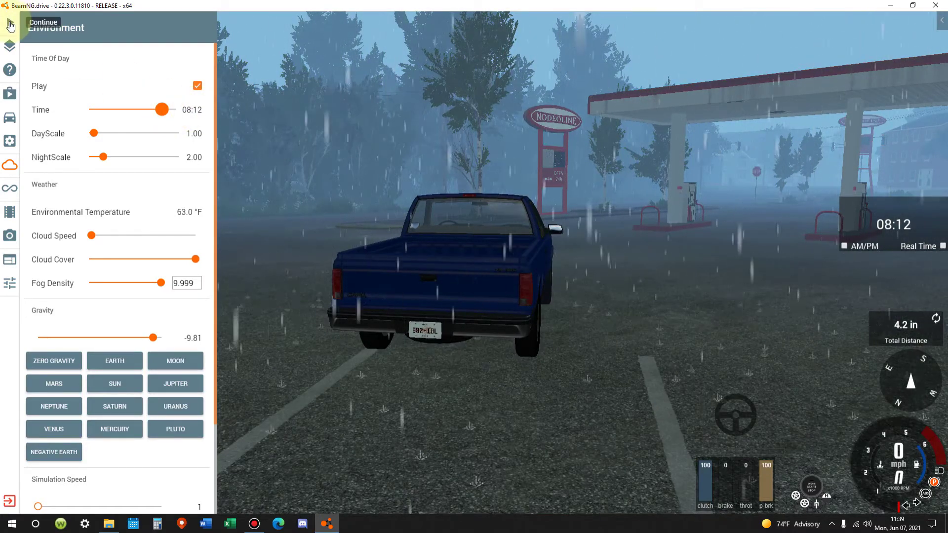
click(10, 26)
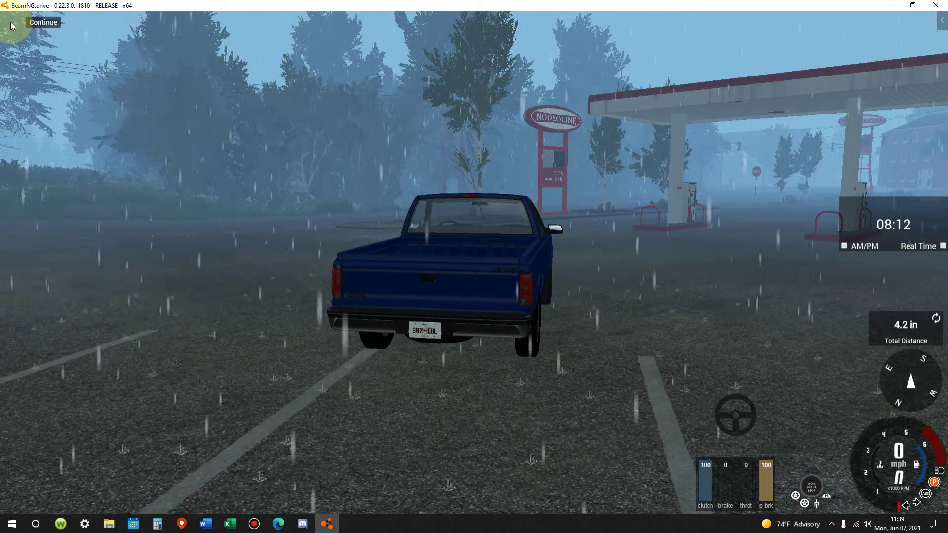
Try a red sunsky fog colour, then undo it back to light blue 101/170/255.
key(F11)
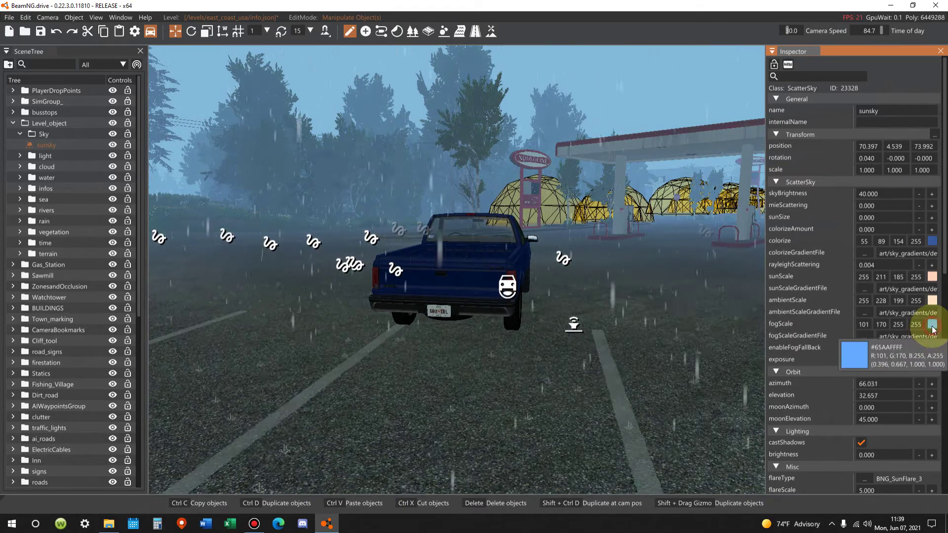
click(933, 324)
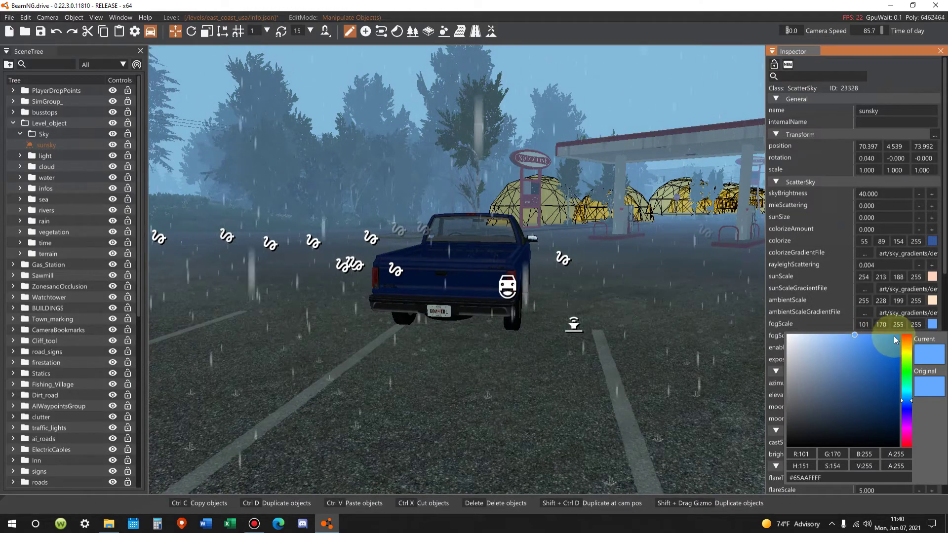
click(907, 337)
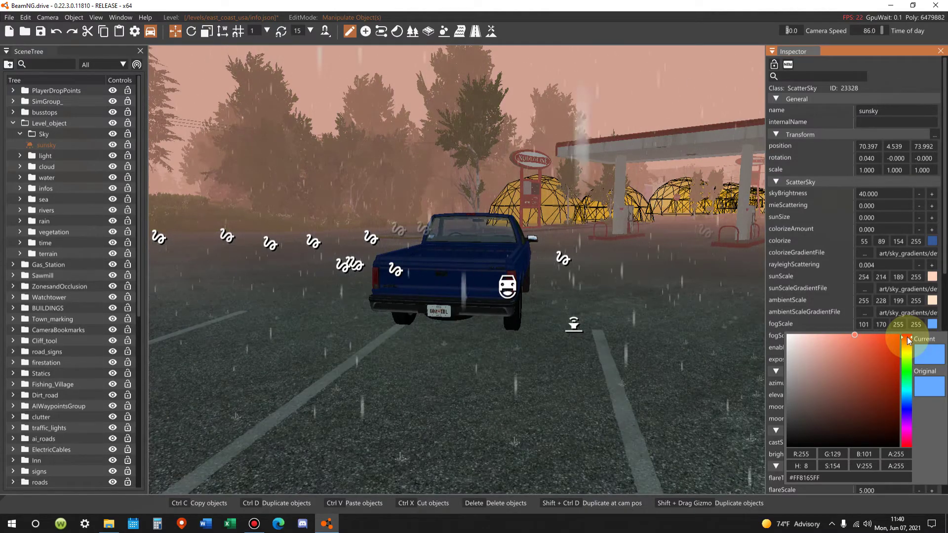
key(ctrl+z)
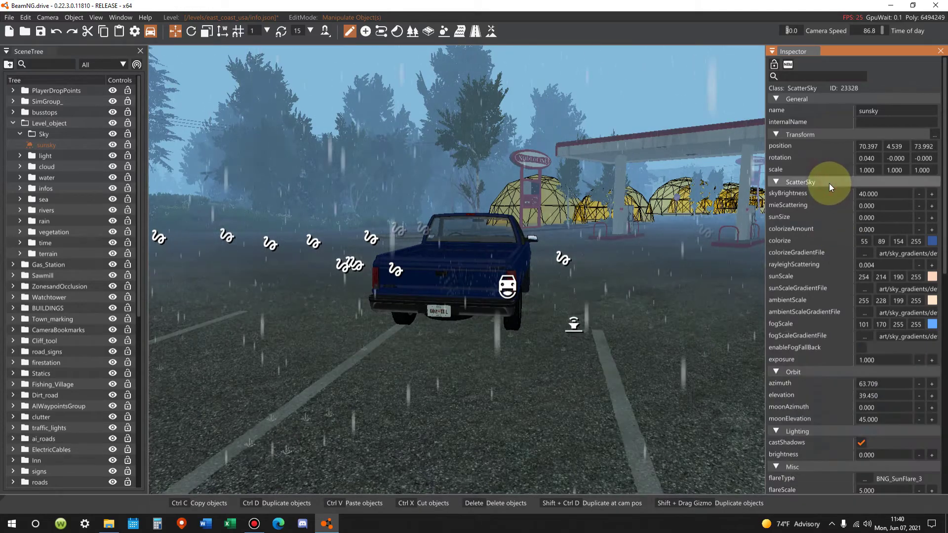
click(828, 183)
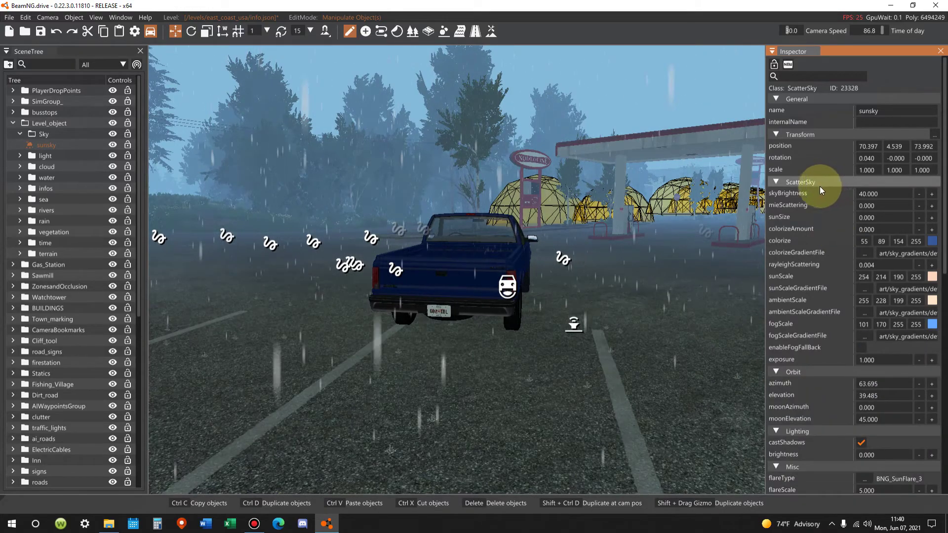
Untick Play in Environment settings to freeze time at 08:58, then reopen the World Editor.
key(F11)
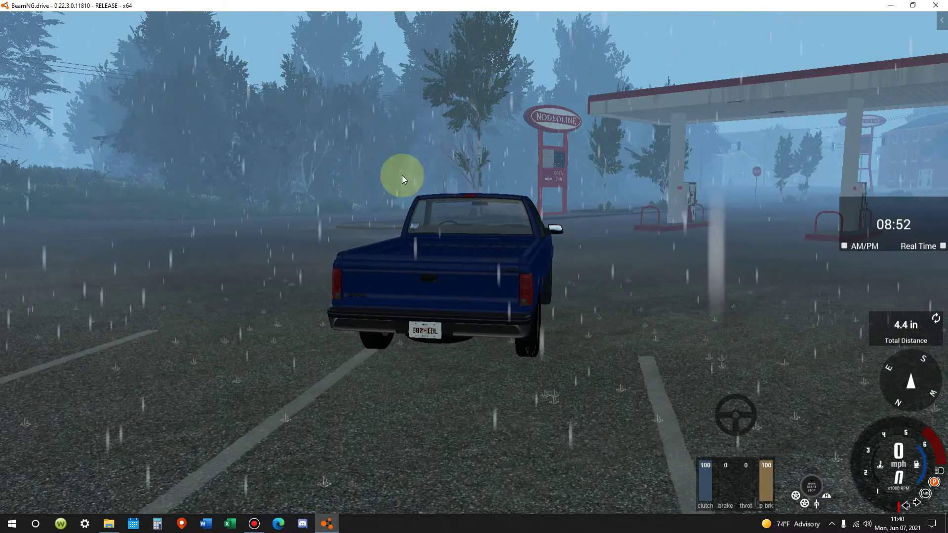
key(Escape)
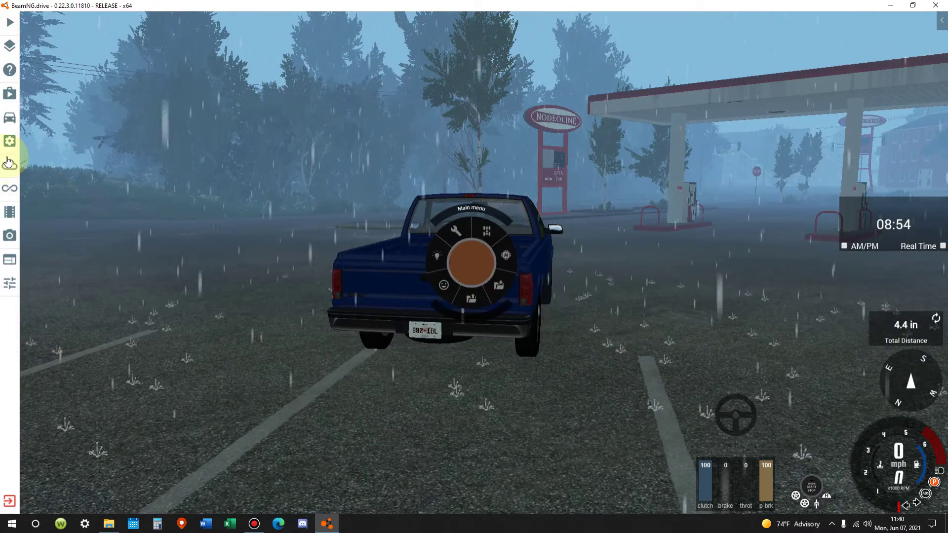
click(10, 165)
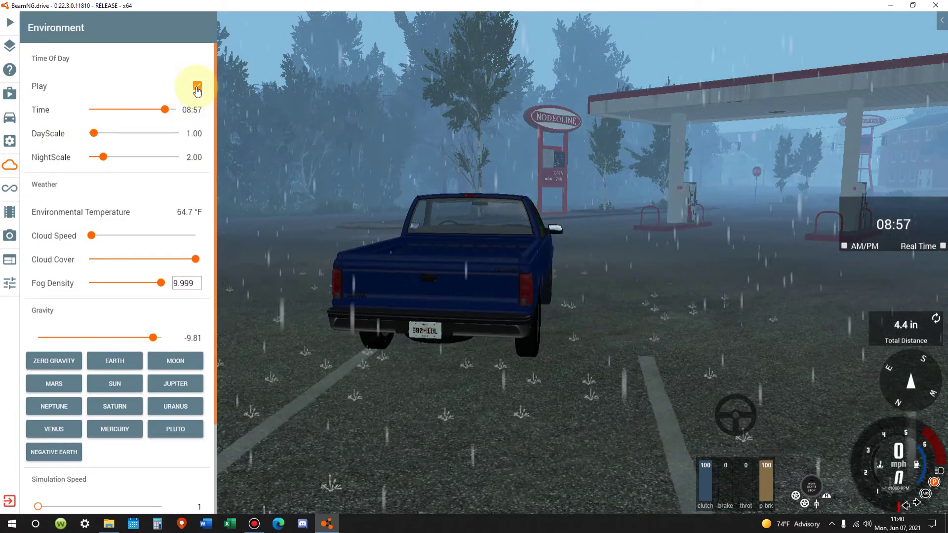
click(198, 87)
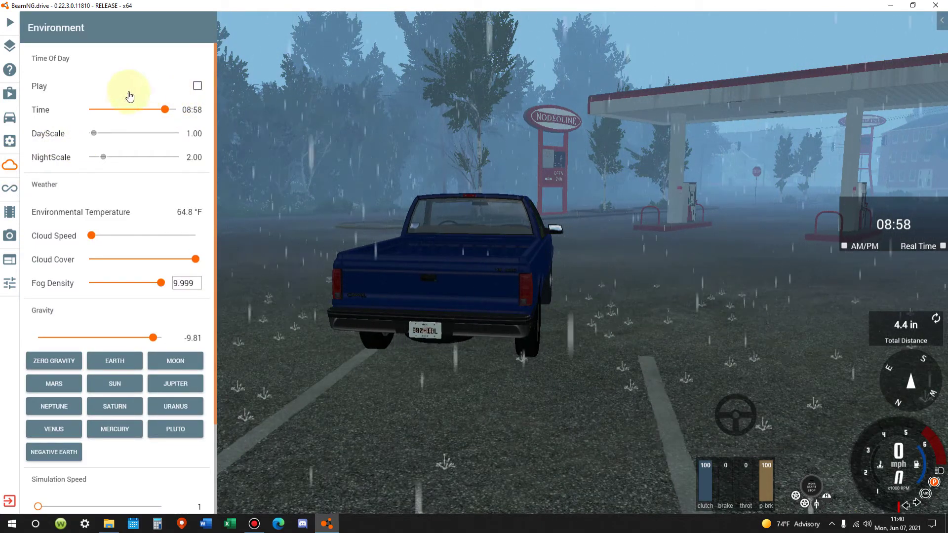
click(10, 22)
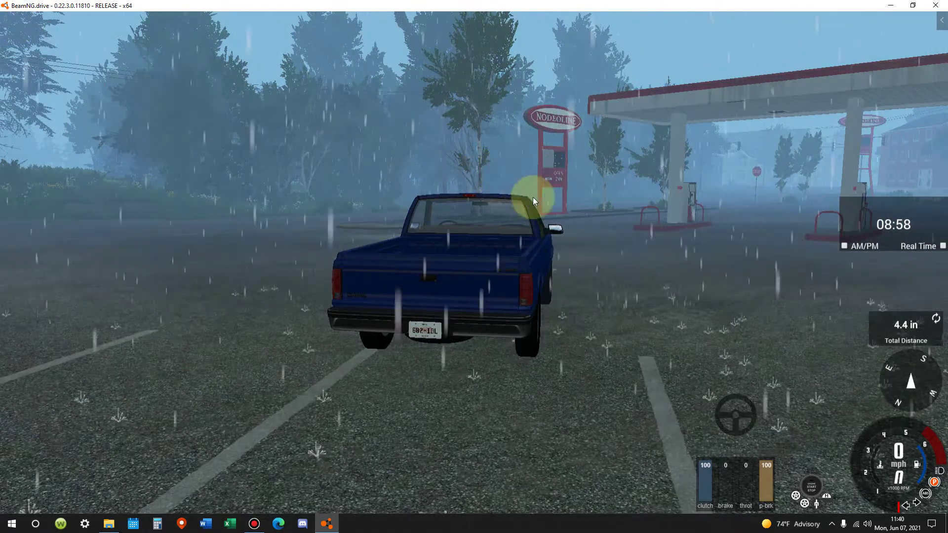
key(F11)
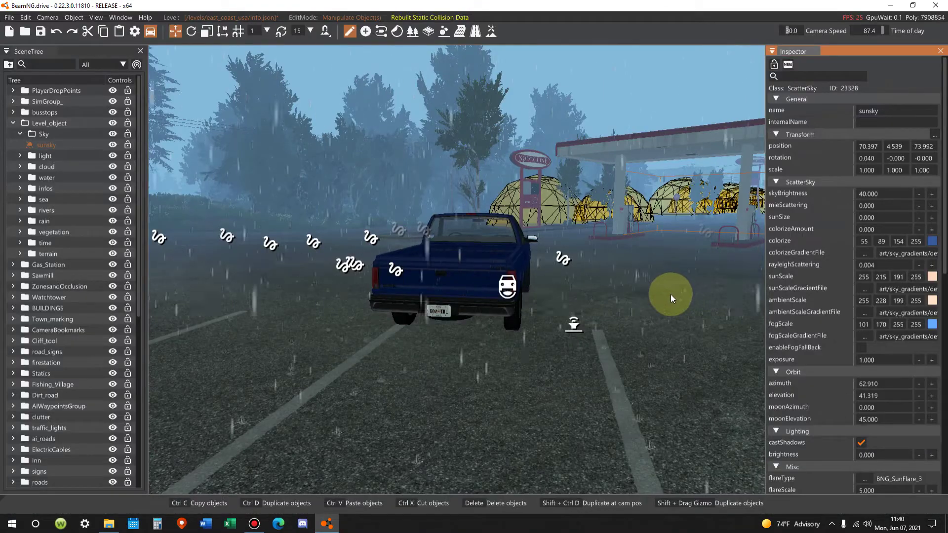
Try grey, brown, green, yellow and blue fog colours, settling on dark purple 64/14/57.
click(927, 326)
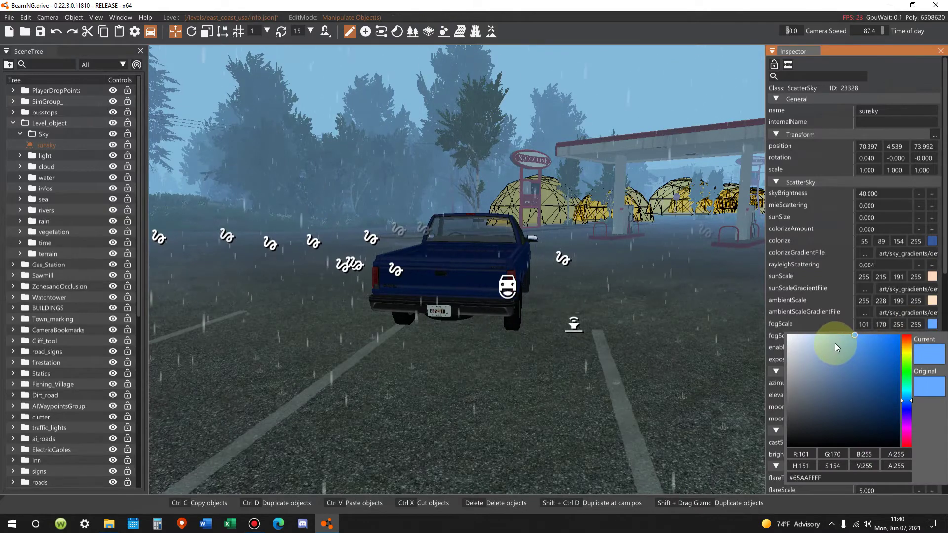
mouse_move(835, 343)
mouse_down()
mouse_move(781, 390)
mouse_move(787, 398)
mouse_up()
click(802, 387)
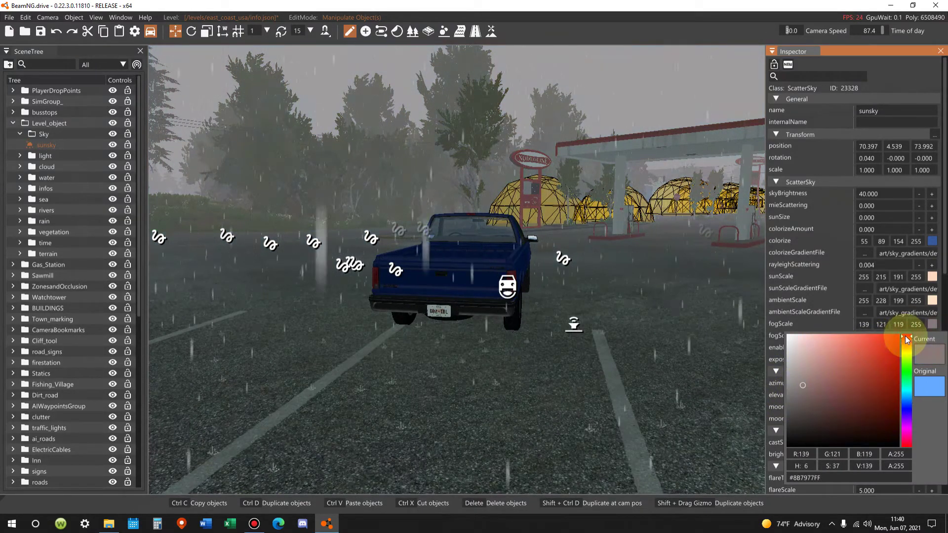
mouse_move(807, 384)
mouse_down()
mouse_move(902, 330)
mouse_move(893, 396)
mouse_move(870, 409)
mouse_move(875, 418)
mouse_up()
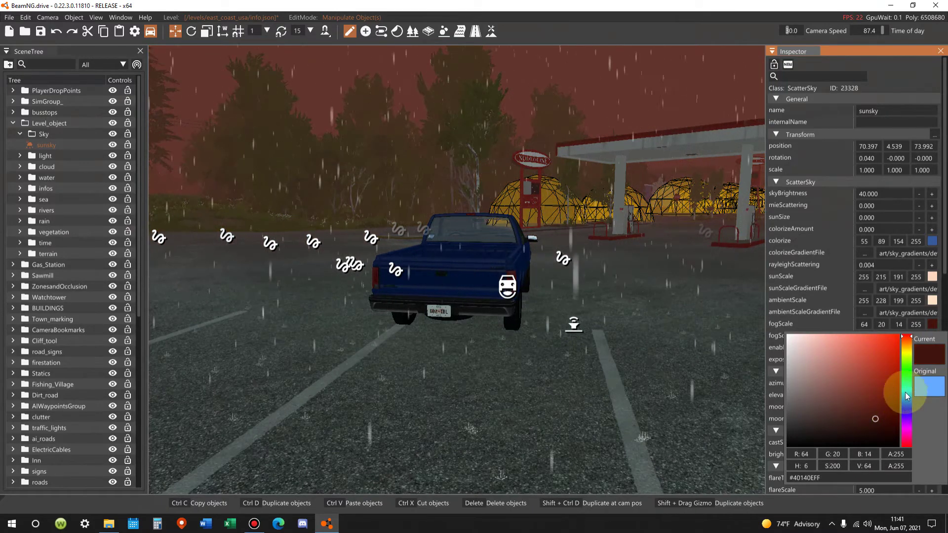
click(907, 372)
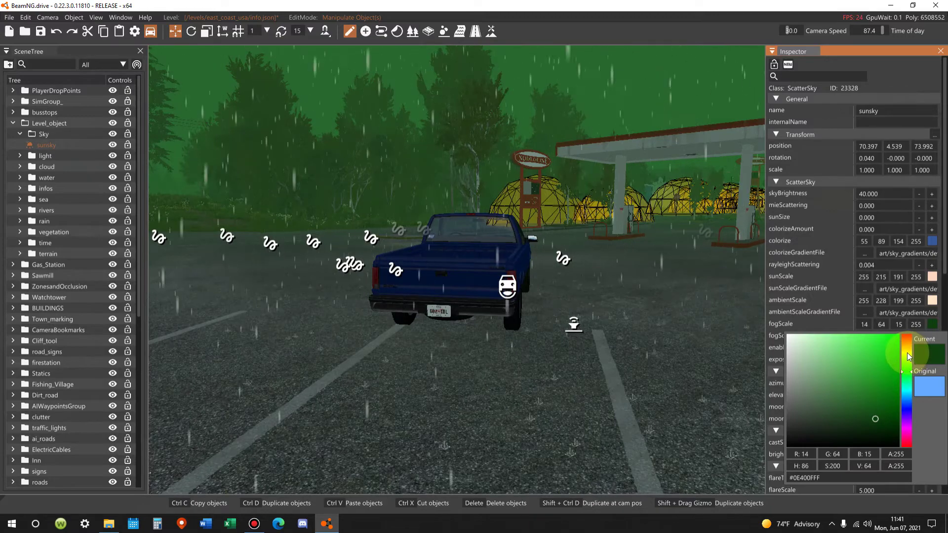
click(908, 353)
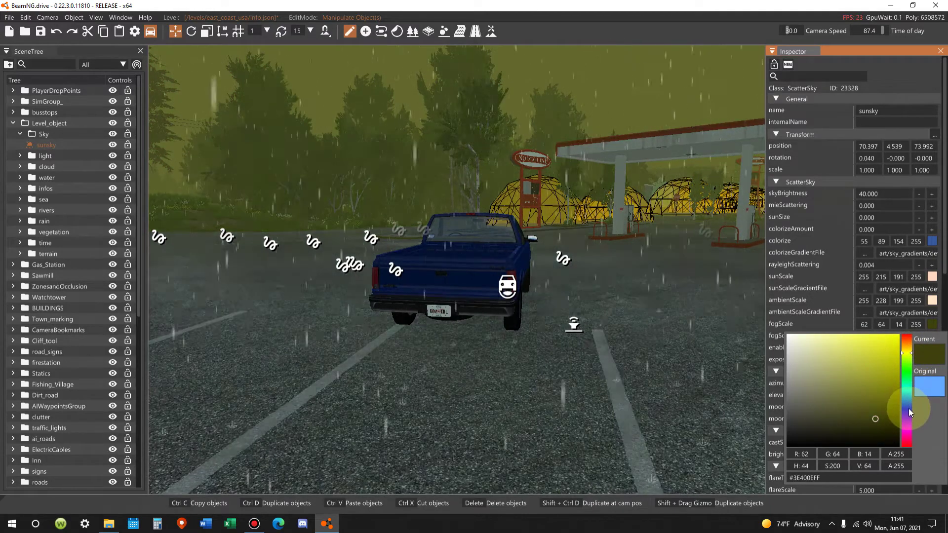
click(908, 408)
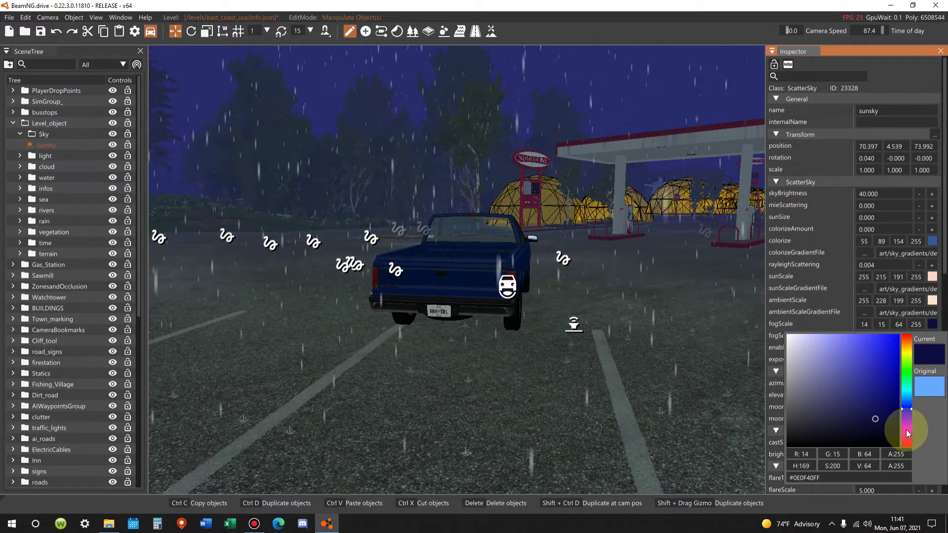
click(906, 432)
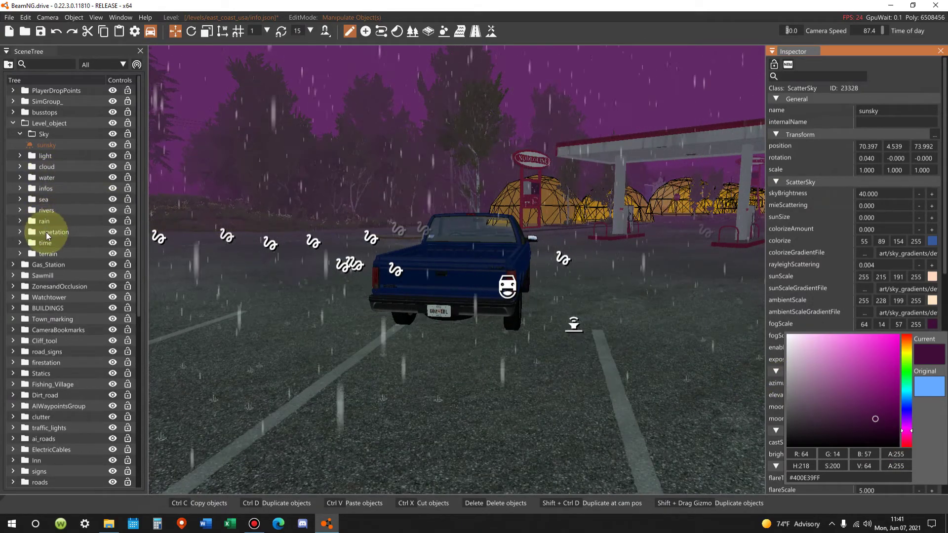
Select the tod object under time and briefly run play until time reaches 0.876.
click(20, 243)
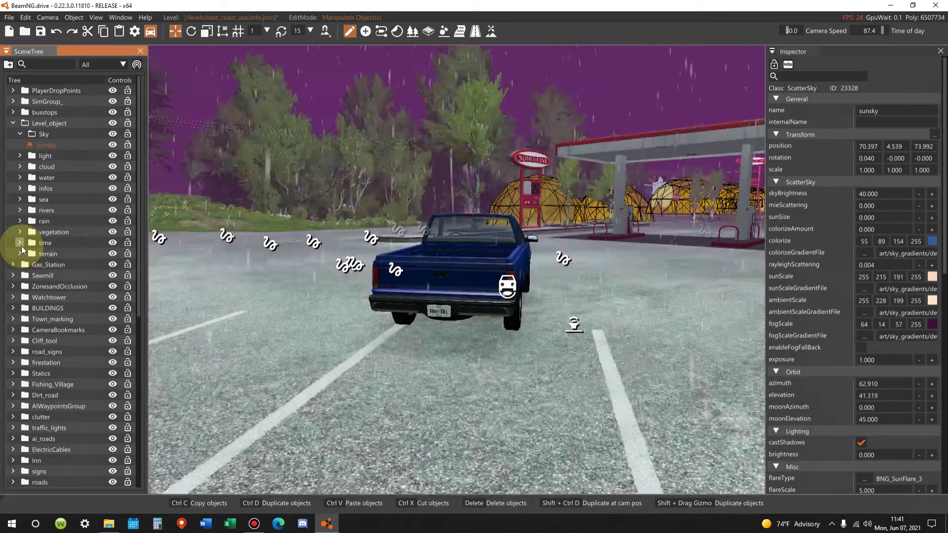
click(20, 243)
click(39, 254)
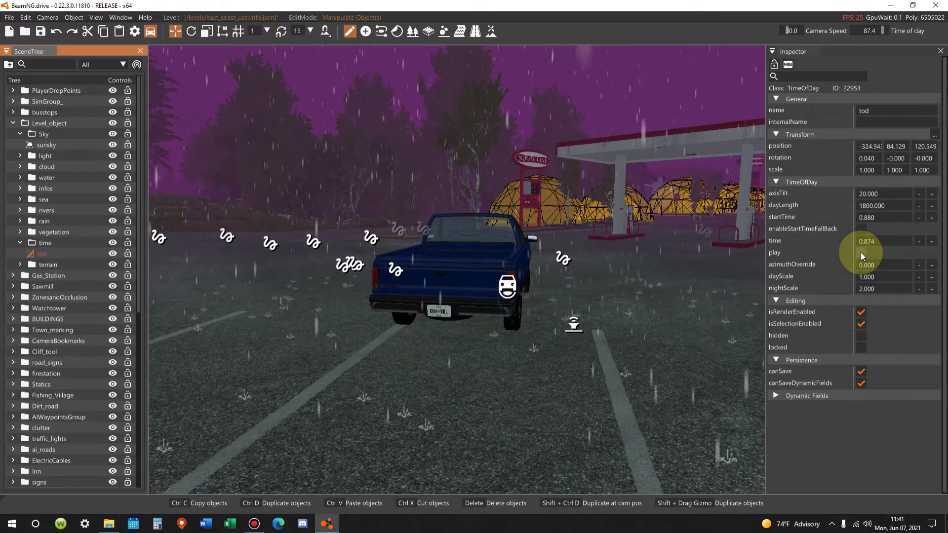
click(861, 253)
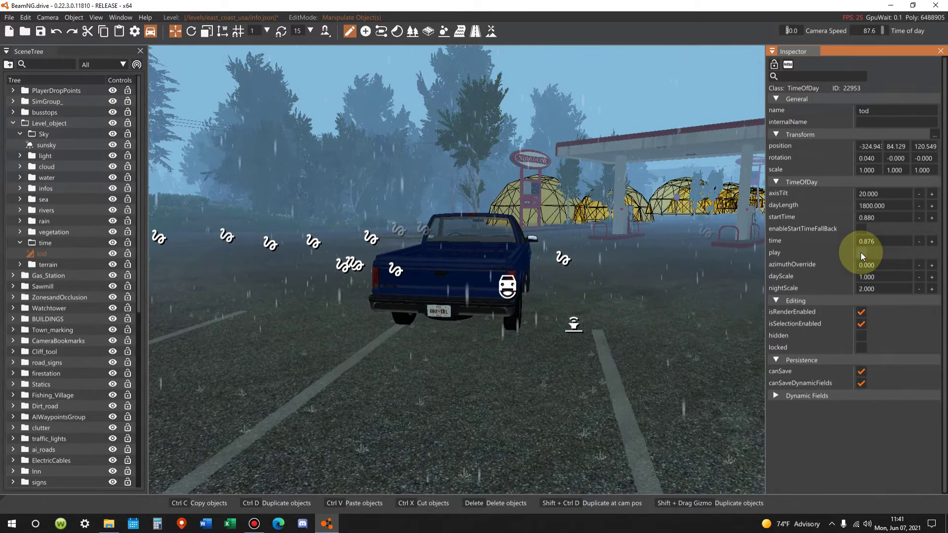
click(858, 253)
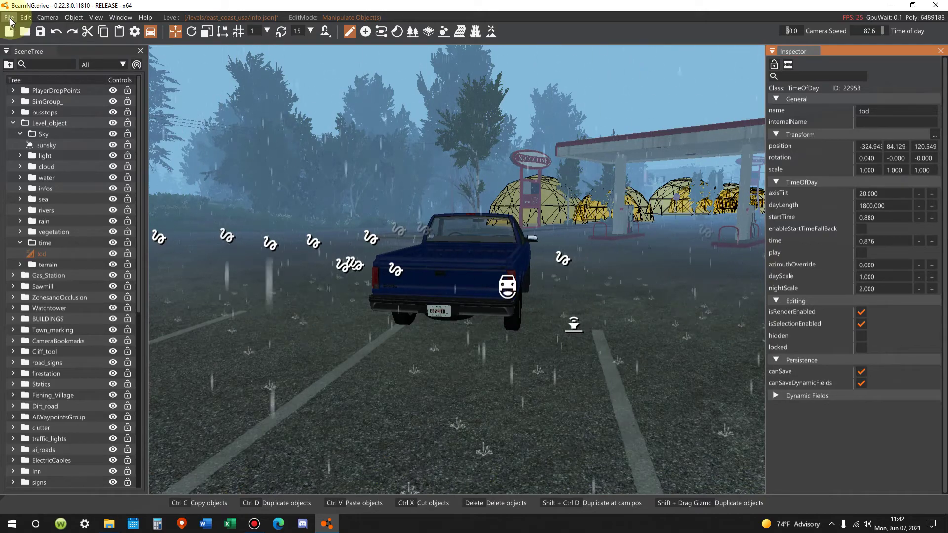
Save the edited level with File > Save Level.
click(10, 19)
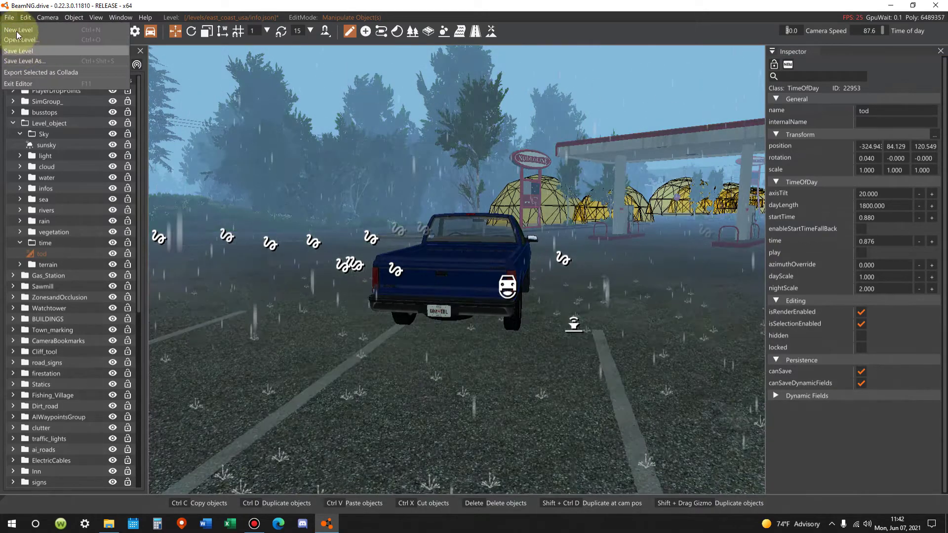
click(11, 18)
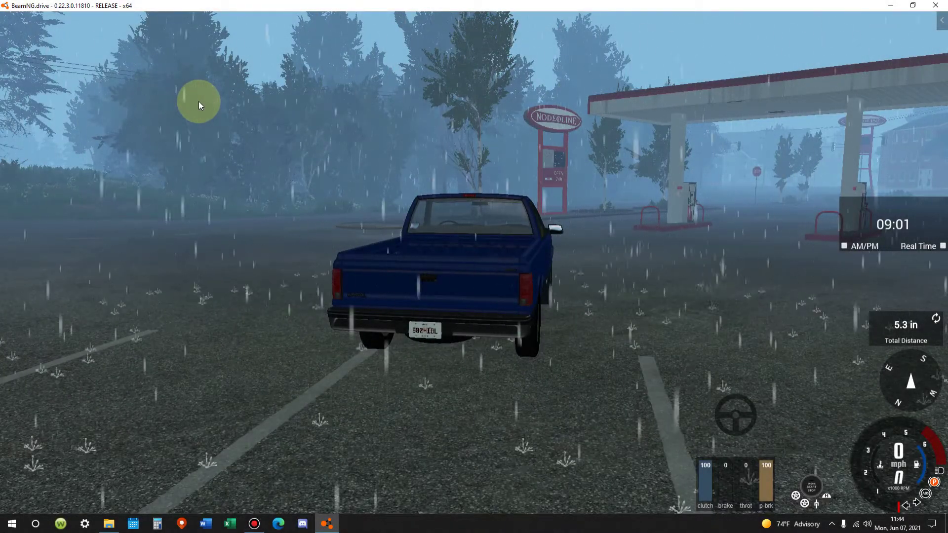
Drag the Time slider in Environment settings from 12:00 back to about 06:14.
key(Escape)
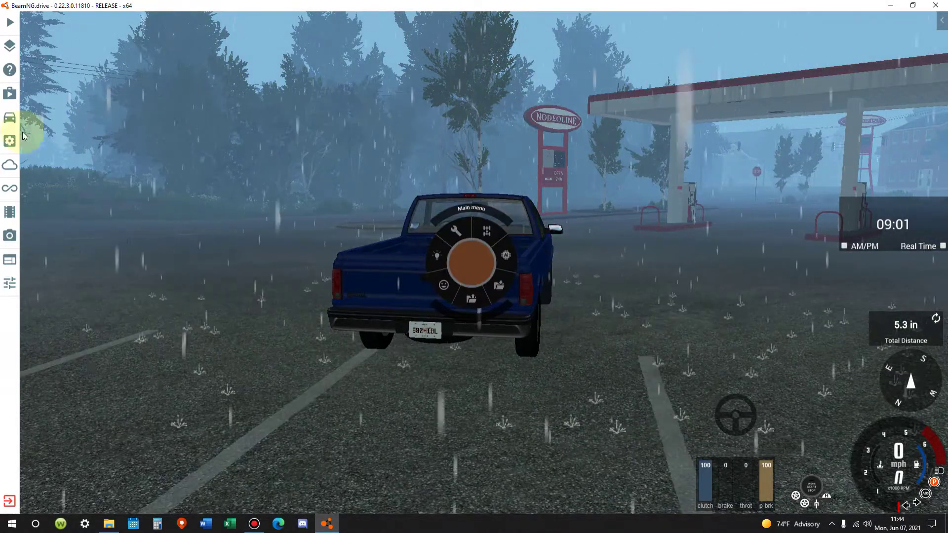
click(9, 165)
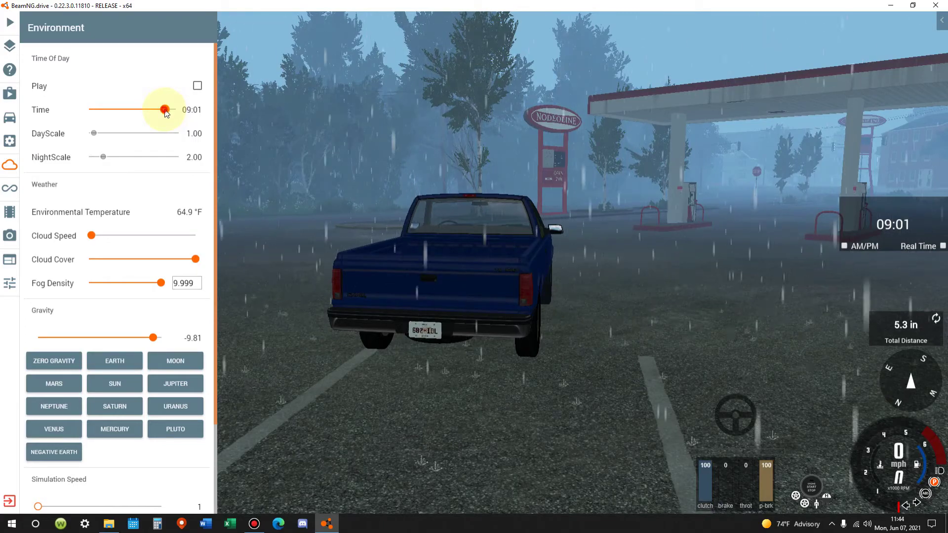
drag(166, 114, 189, 119)
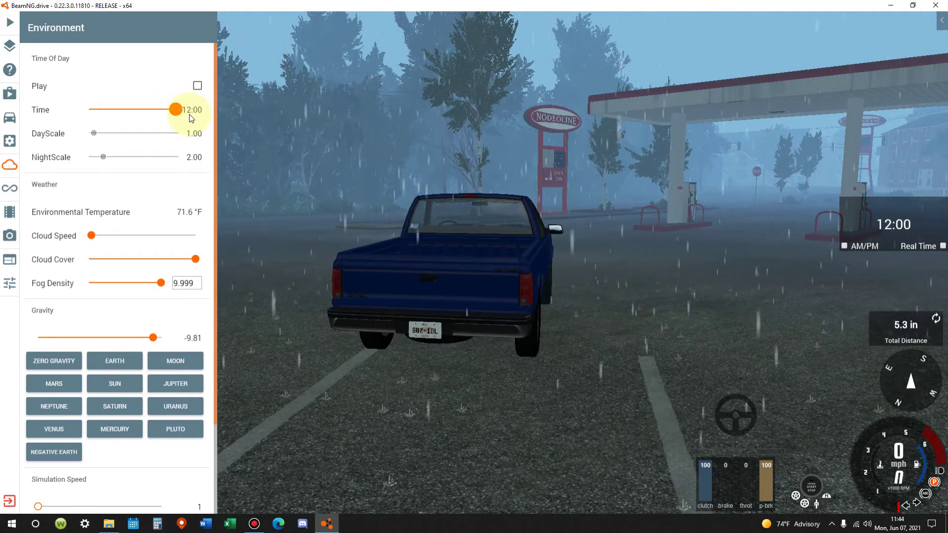
drag(176, 110, 155, 112)
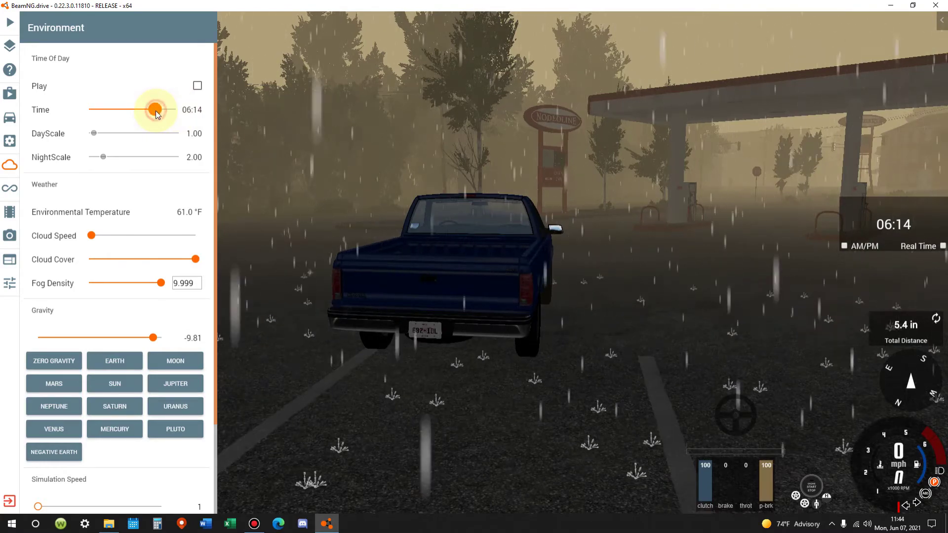
Step the Time slider with the arrow keys around sunrise until it reads 06:25.
click(156, 110)
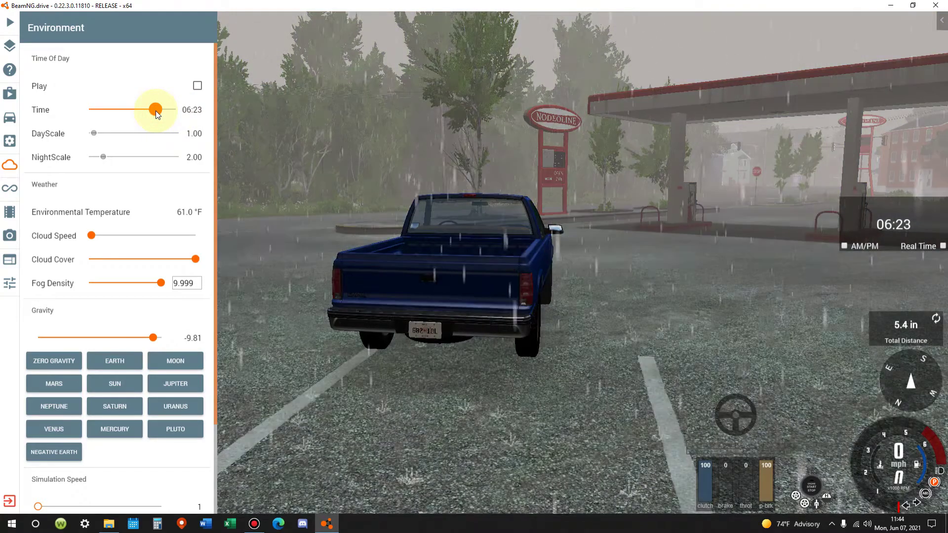
key(Left)
key(Left)
key(Left)
key(Left)
key(Left)
key(Left)
key(Left)
key(Left)
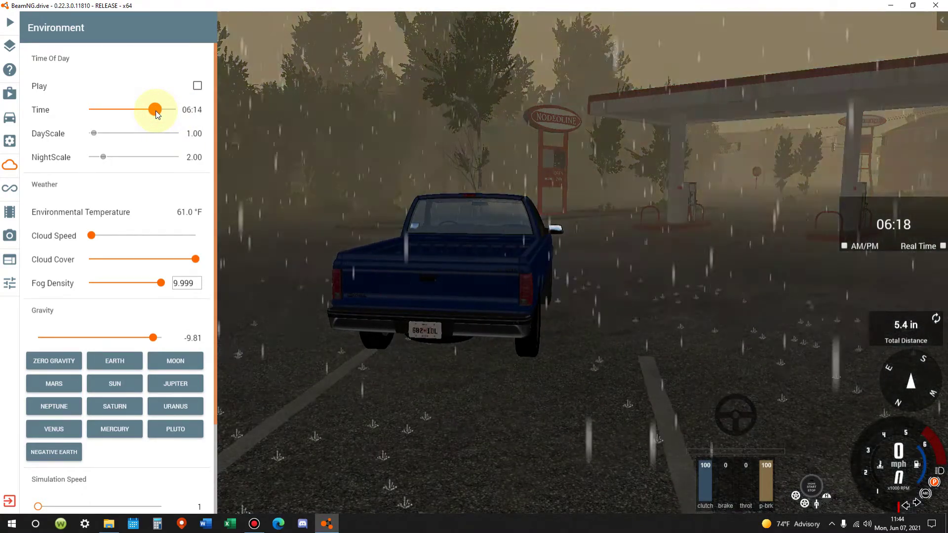
key(Left)
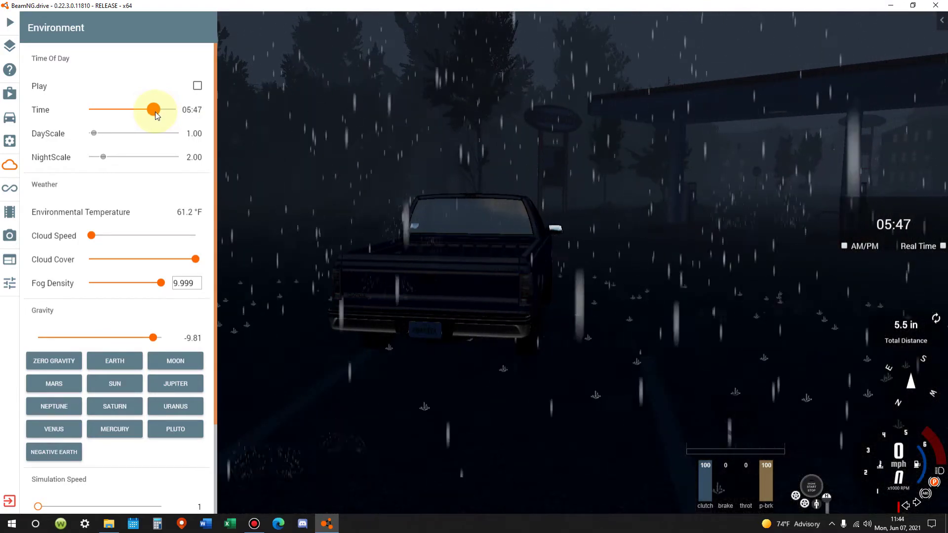
key(Right)
key(Right)
key(Right)
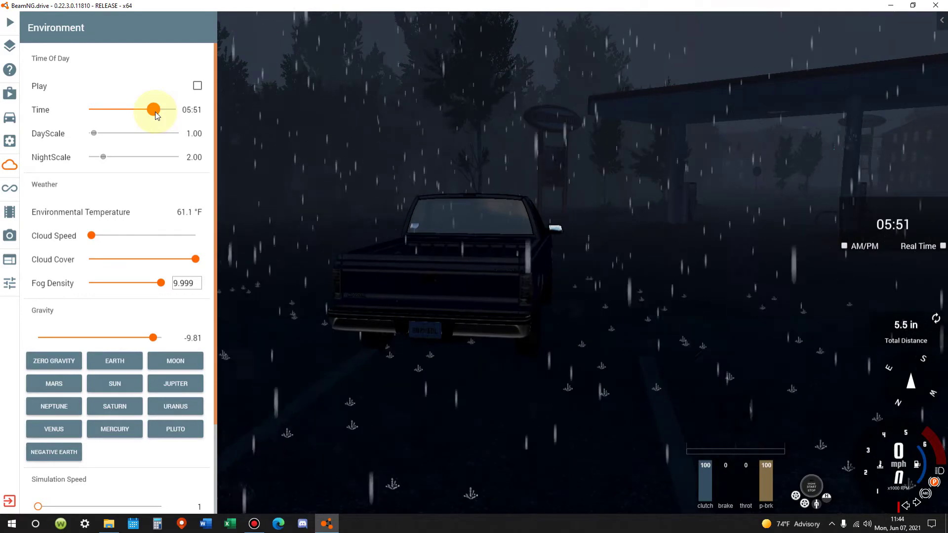
key(Right)
key(Right)
key(Right)
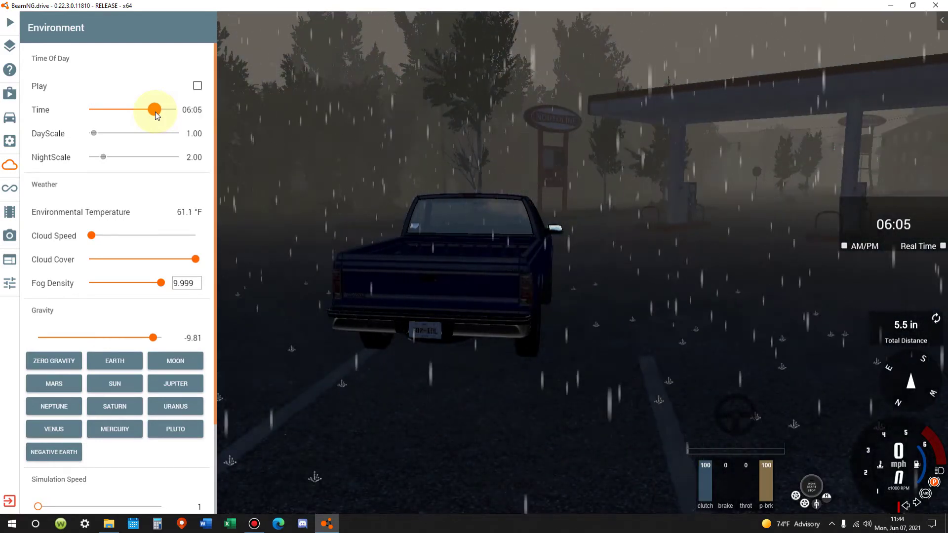
key(Right)
key(Right)
key(Right)
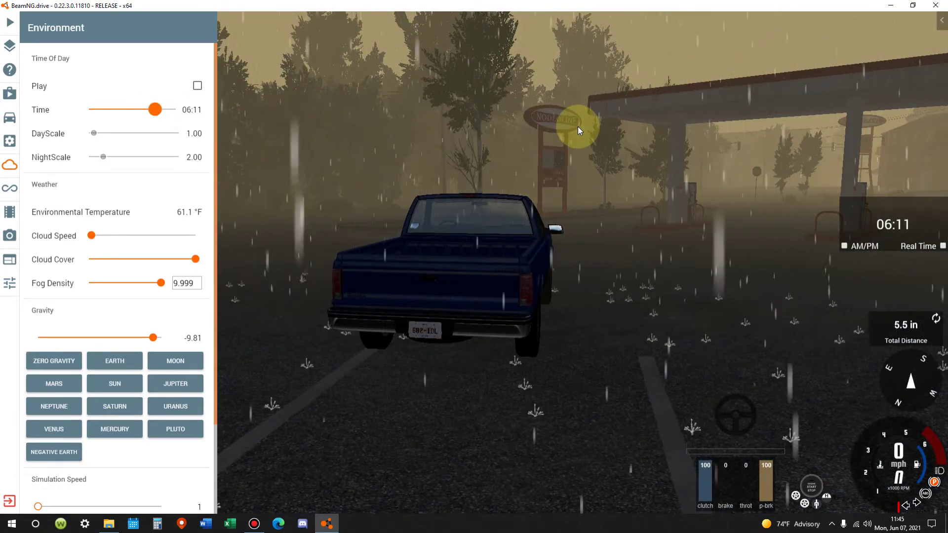
click(156, 110)
key(Right)
key(Right)
key(Right)
key(Right)
key(Right)
key(Right)
key(Right)
key(Right)
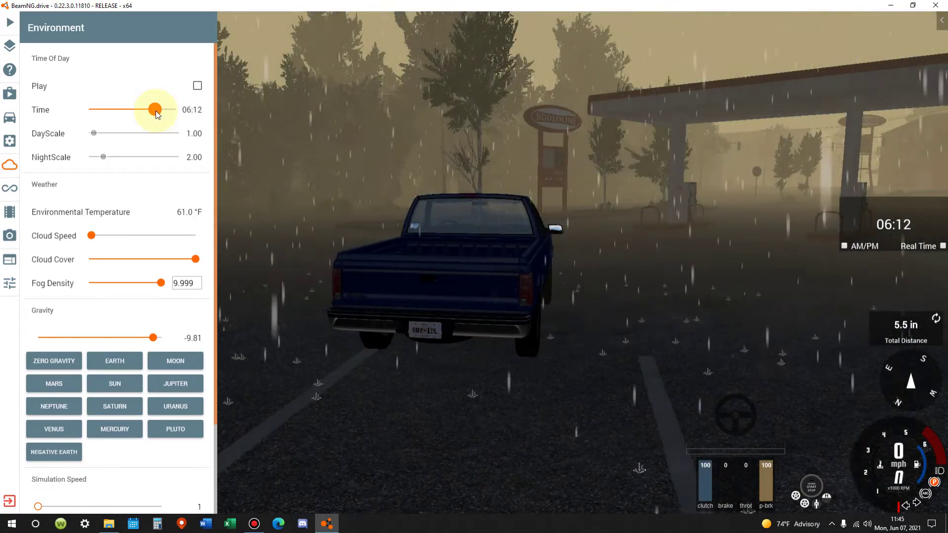
key(Right)
key(Right)
key(Right)
key(Right)
key(Right)
key(Right)
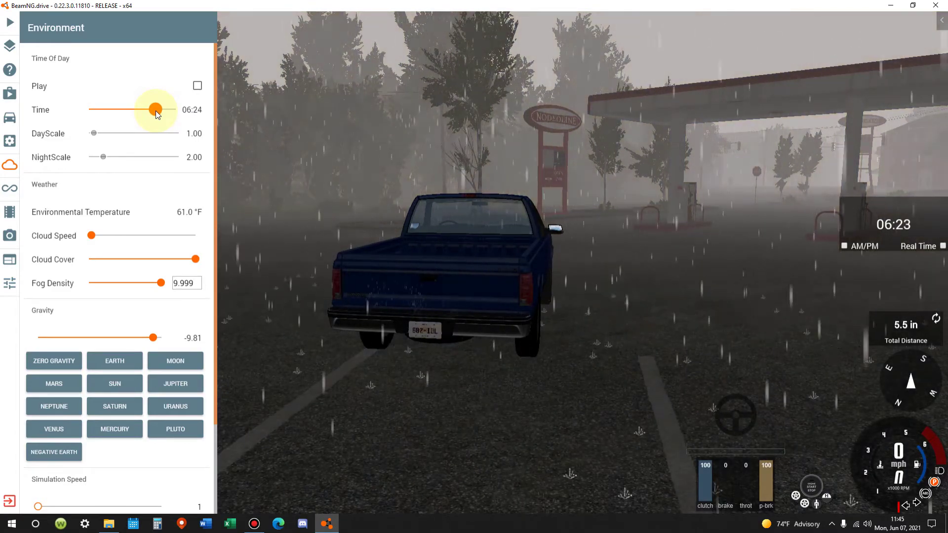
key(Right)
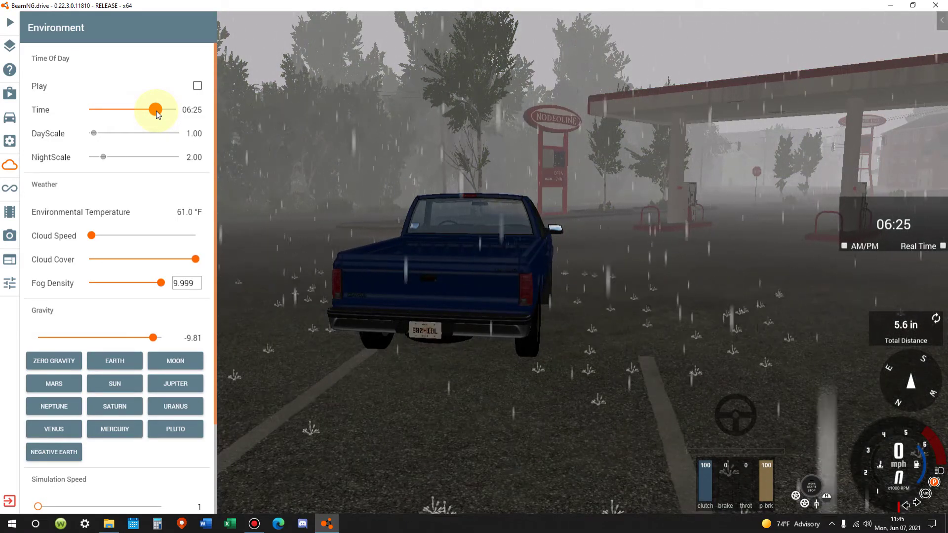
Drag the Time slider from 06:25 through midday to 17:35 near sunset.
drag(158, 115, 158, 114)
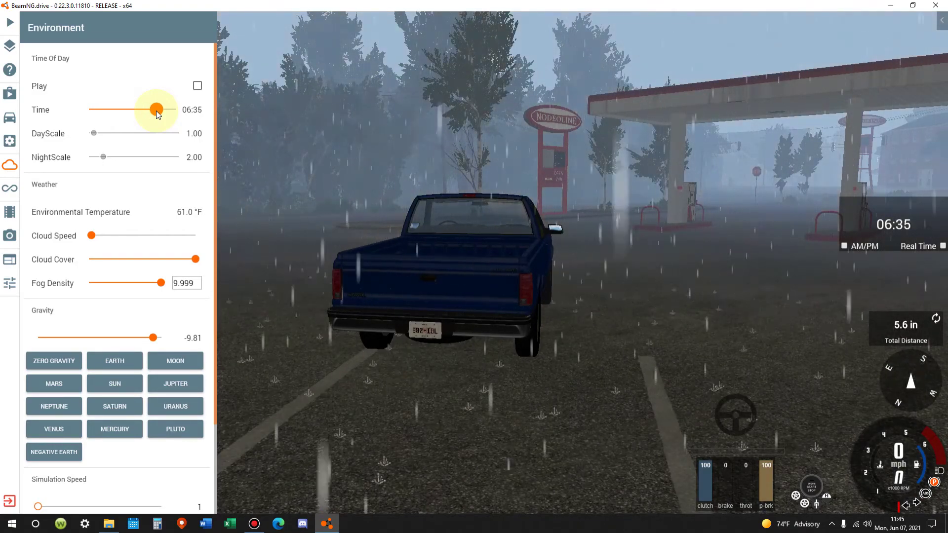
drag(157, 115, 176, 110)
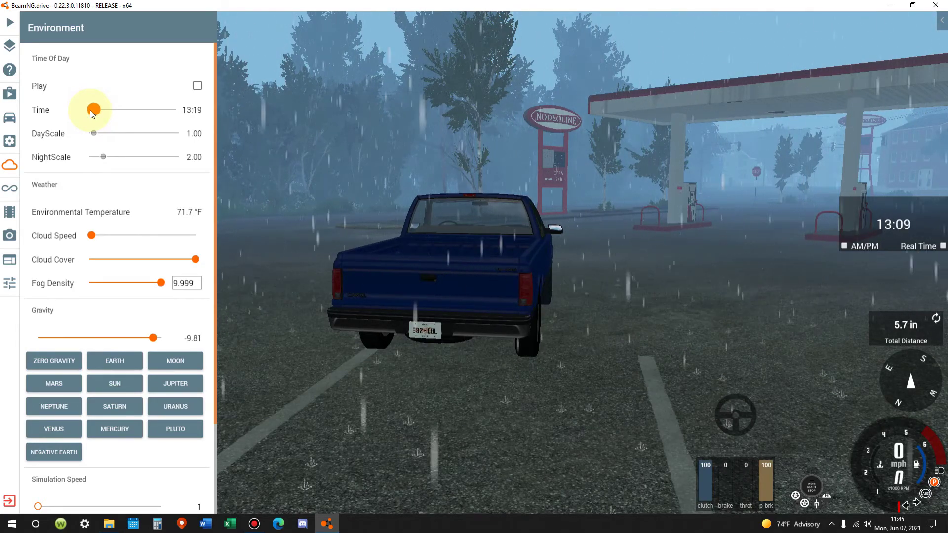
drag(91, 112, 119, 132)
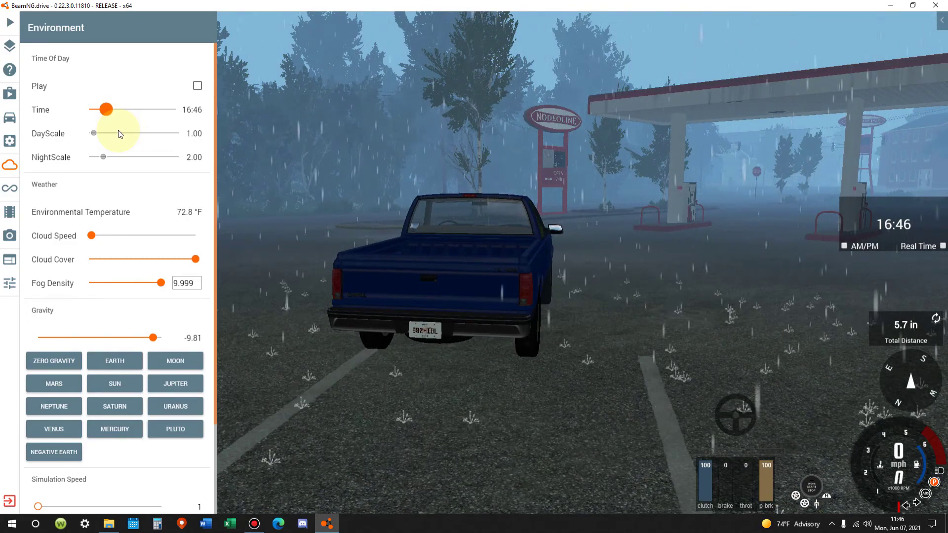
drag(111, 111, 107, 113)
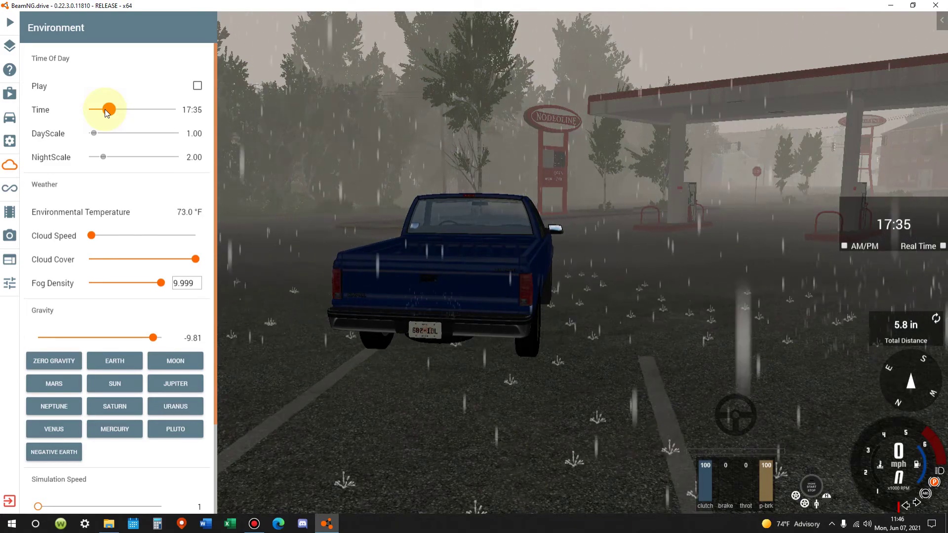